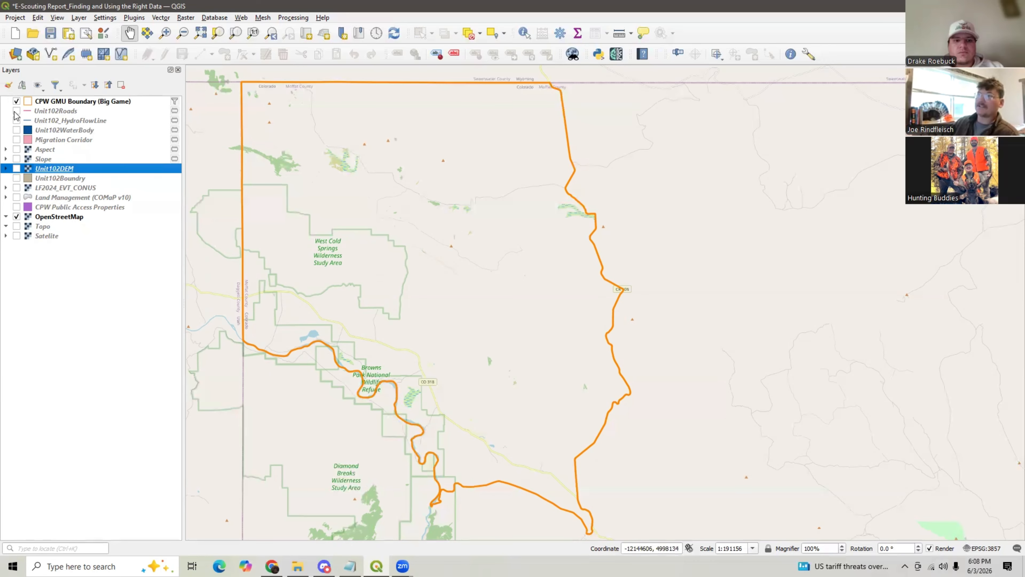
- Turn on the Unit102Roads, Unit102_HydroFlowLine and Unit102WaterBody layers
click(16, 111)
click(16, 120)
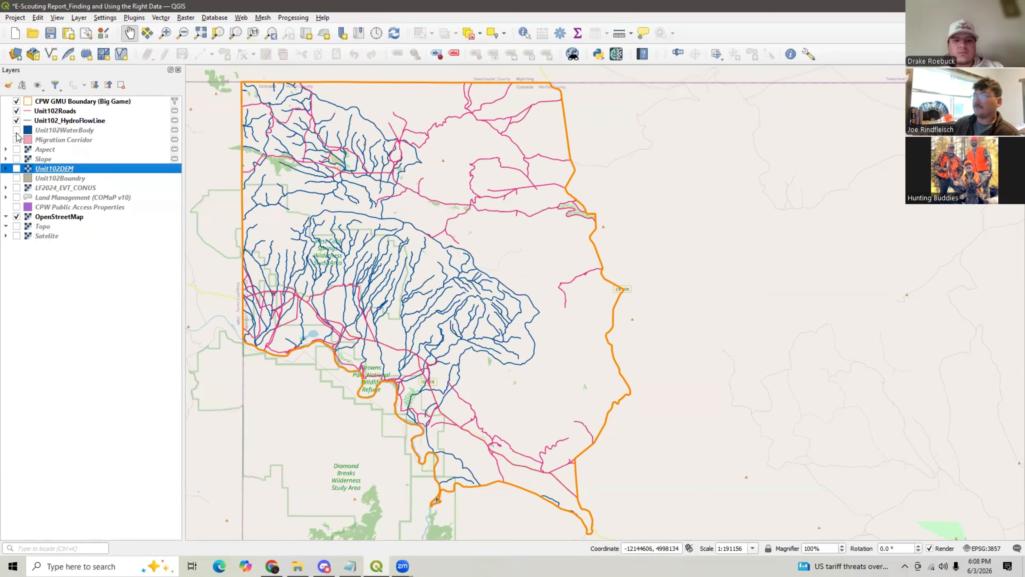
click(17, 130)
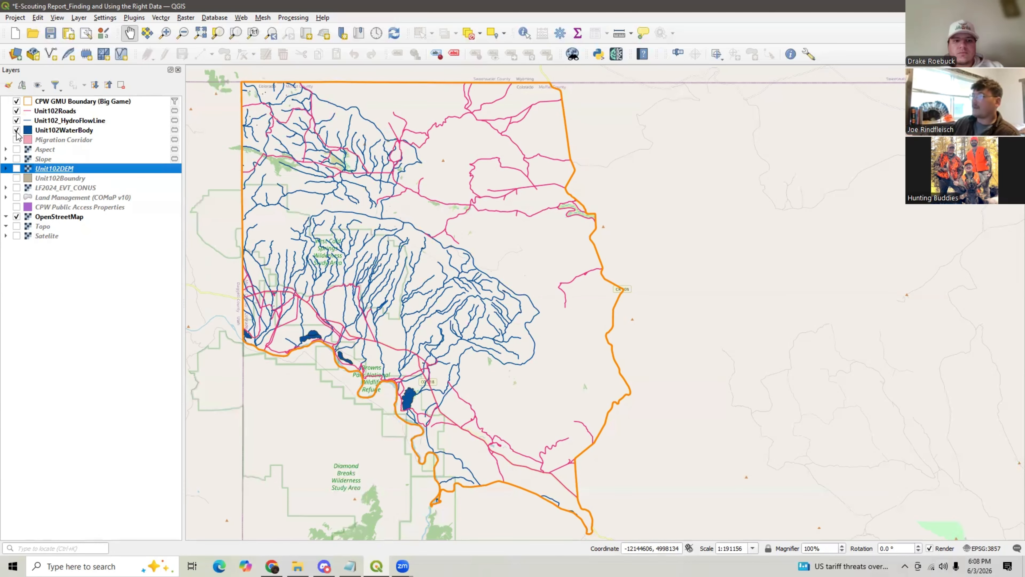
- Turn on the LF2024_EVT_CONUS, Unit102DEM and Land Management (COMaP v10) layers, toggling the Satelite layer on and off
click(17, 188)
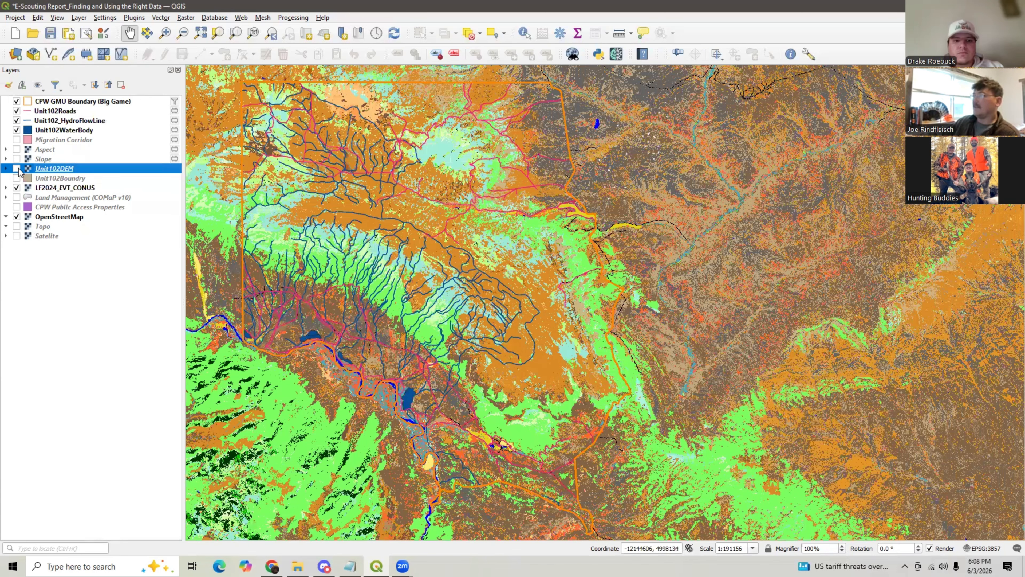
click(17, 169)
click(16, 198)
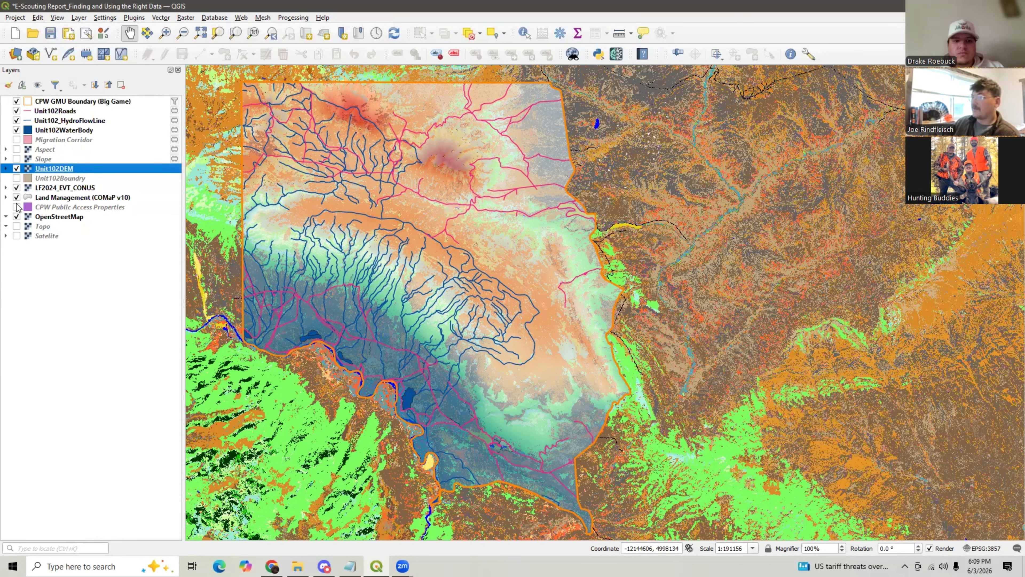
click(16, 236)
click(17, 235)
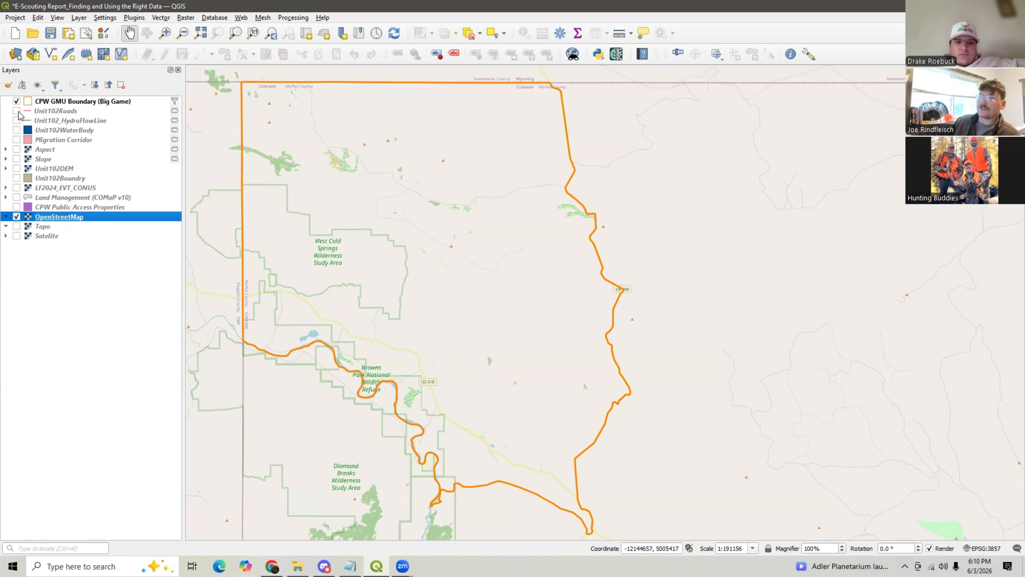
- Display the Unit102Roads layer over the OpenStreetMap basemap near Middle Mountain
scroll(424, 184, up, 3)
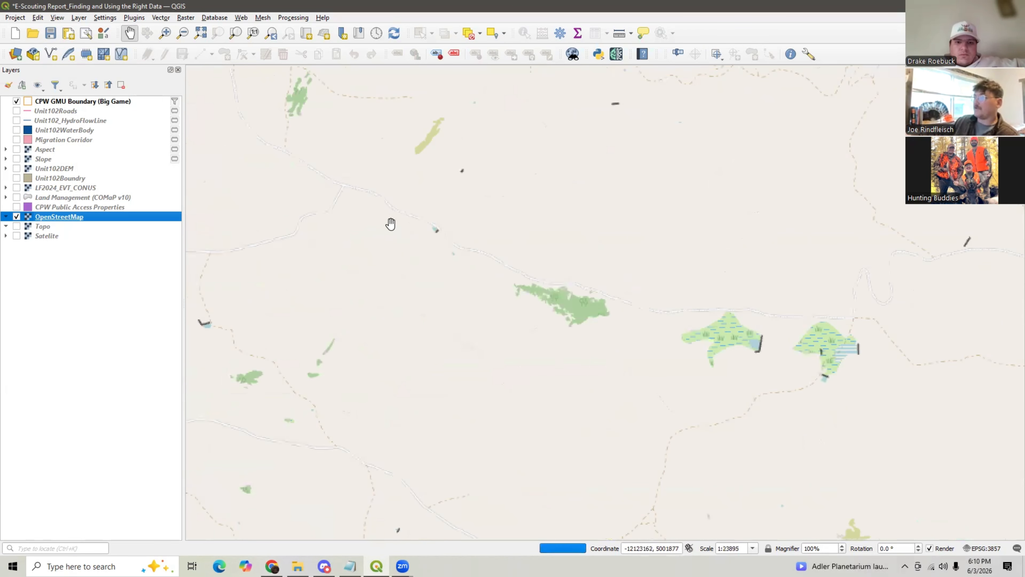
scroll(390, 223, up, 1)
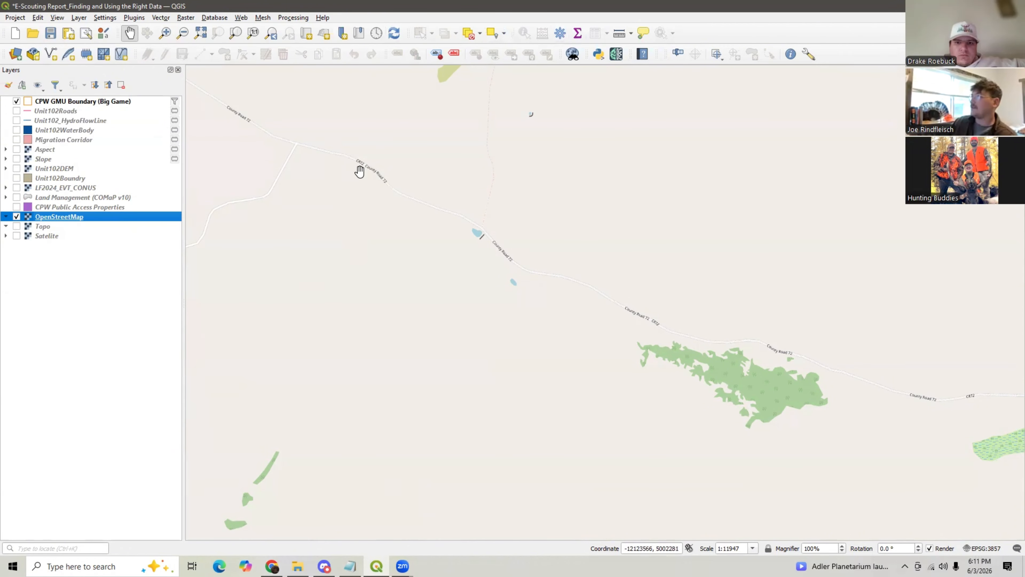
click(362, 159)
scroll(362, 158, down, 2)
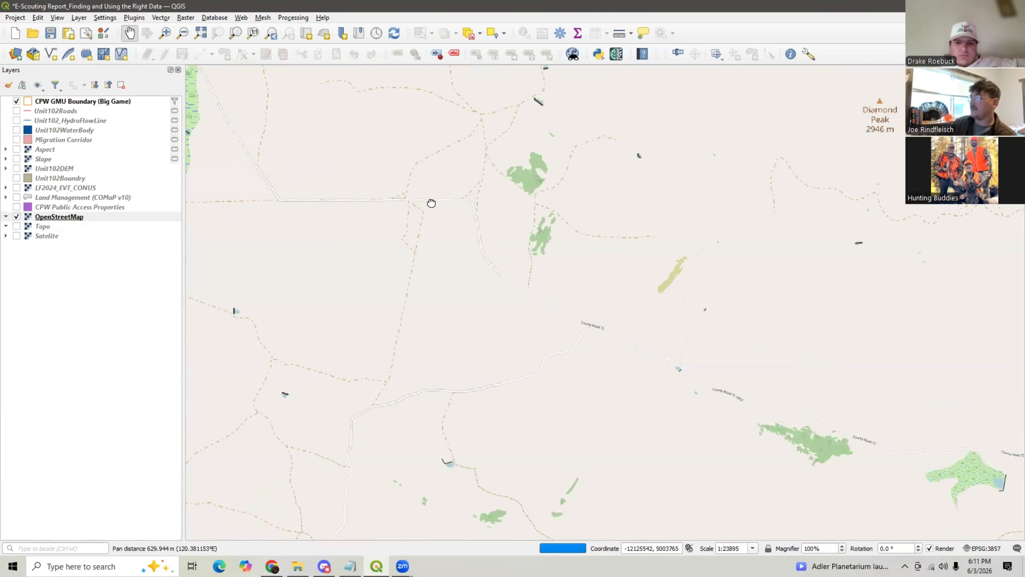
drag(431, 202, 483, 191)
drag(322, 213, 365, 200)
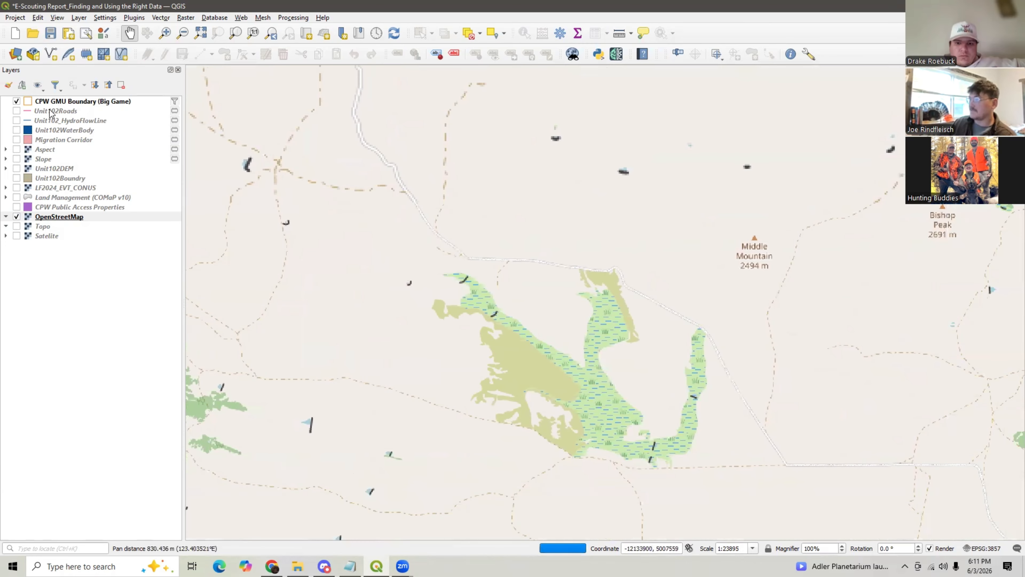
click(17, 111)
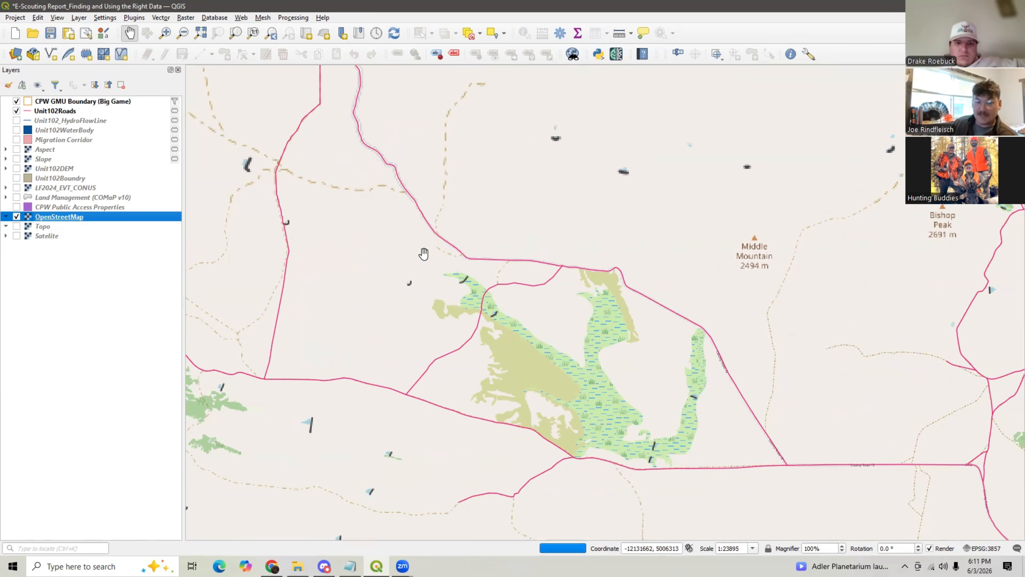
- Identify a road segment near Middle Mountain to inspect its Unit102Roads attributes
scroll(552, 277, down, 2)
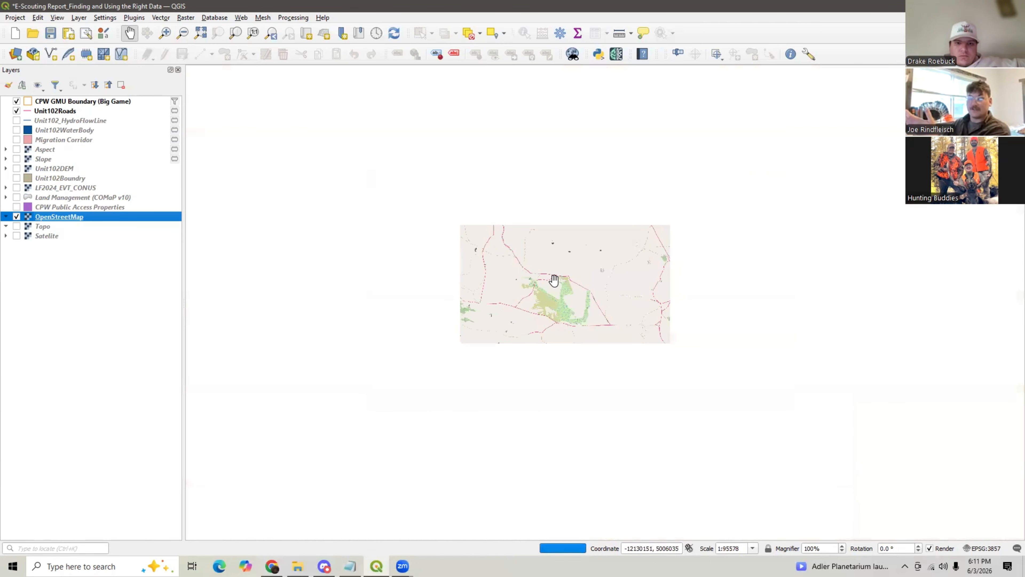
drag(526, 286, 454, 268)
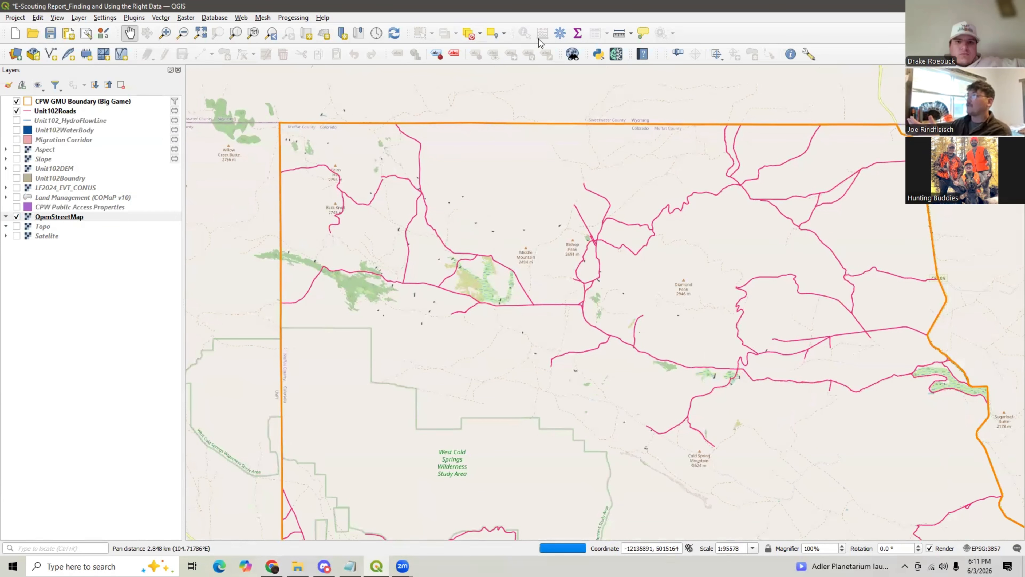
click(69, 113)
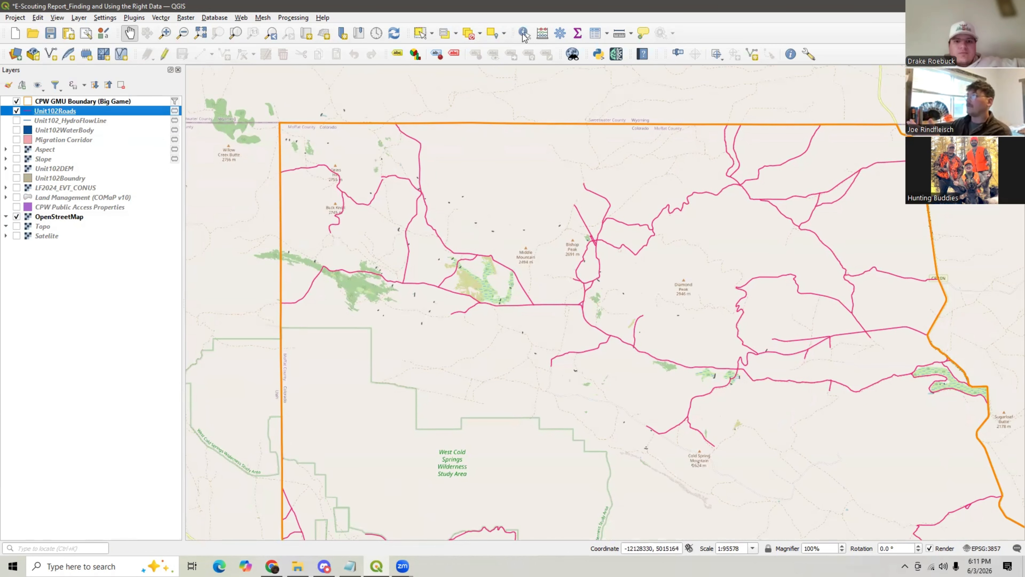
click(523, 33)
click(472, 228)
click(462, 255)
scroll(359, 225, up, 2)
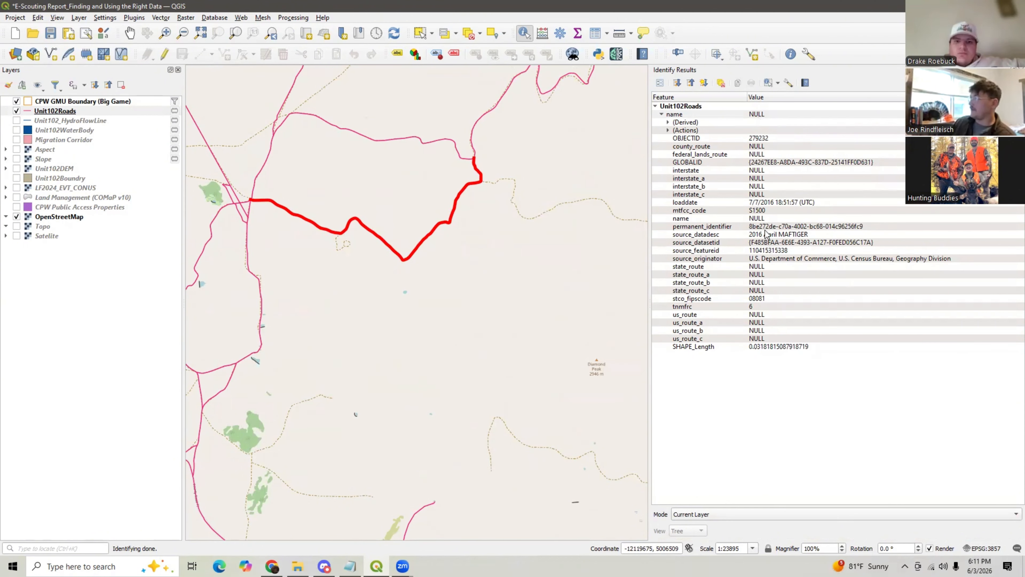
click(1020, 70)
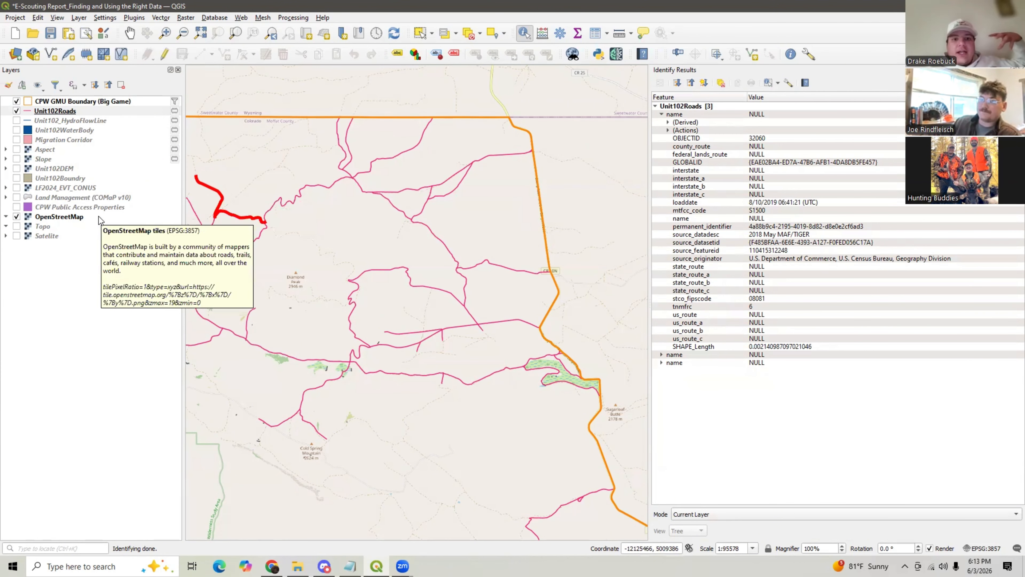
- Identify another road segment east of Bishop Peak to compare its attributes
click(129, 33)
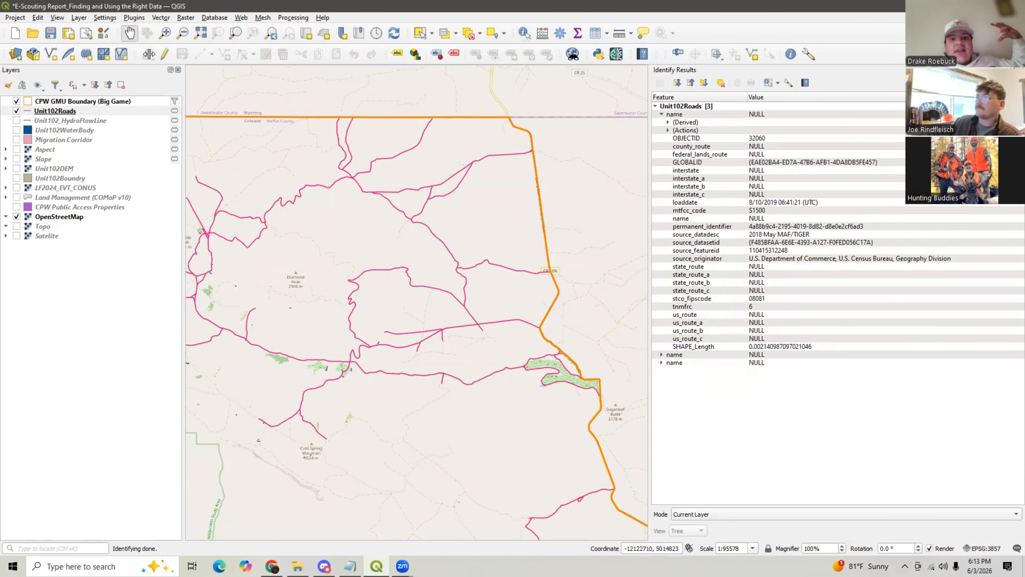
drag(456, 195, 456, 195)
drag(234, 221, 457, 192)
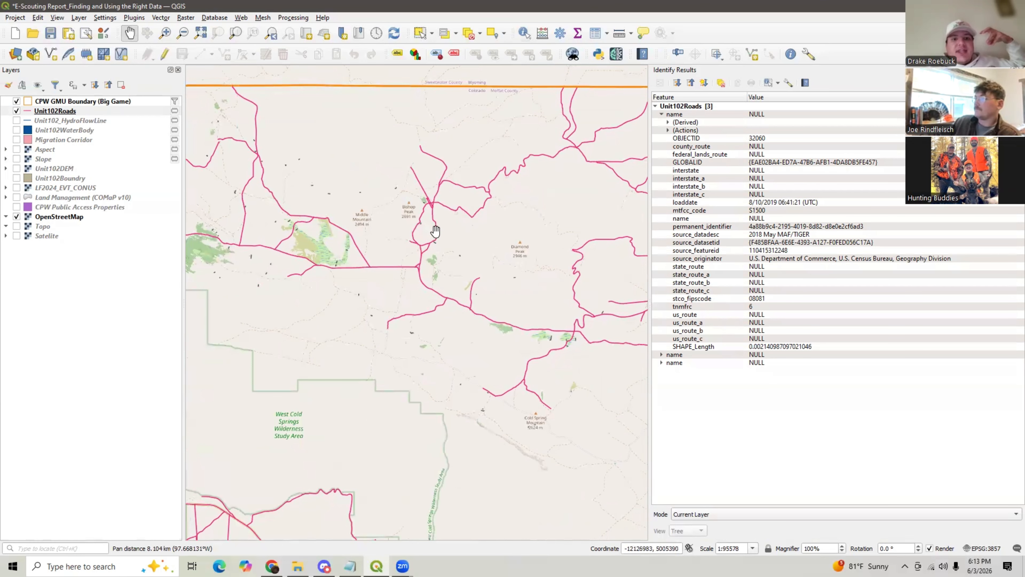
drag(436, 242, 429, 245)
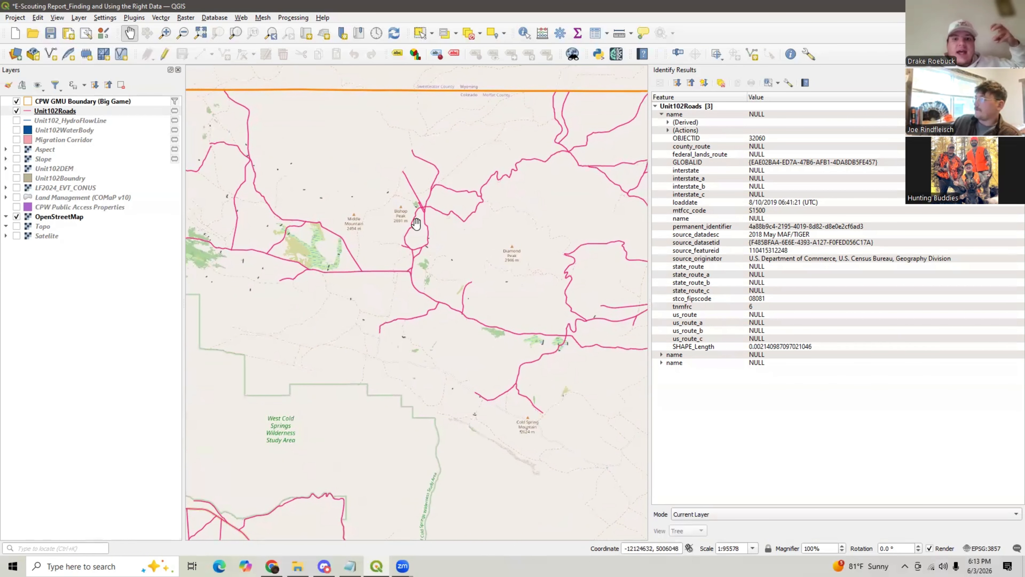
scroll(434, 200, up, 1)
click(524, 32)
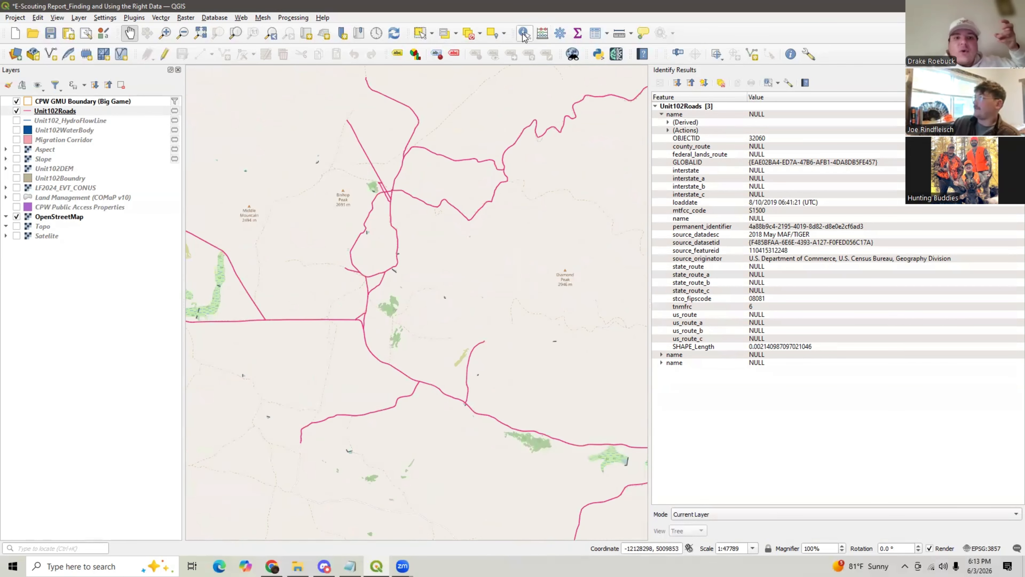
click(421, 207)
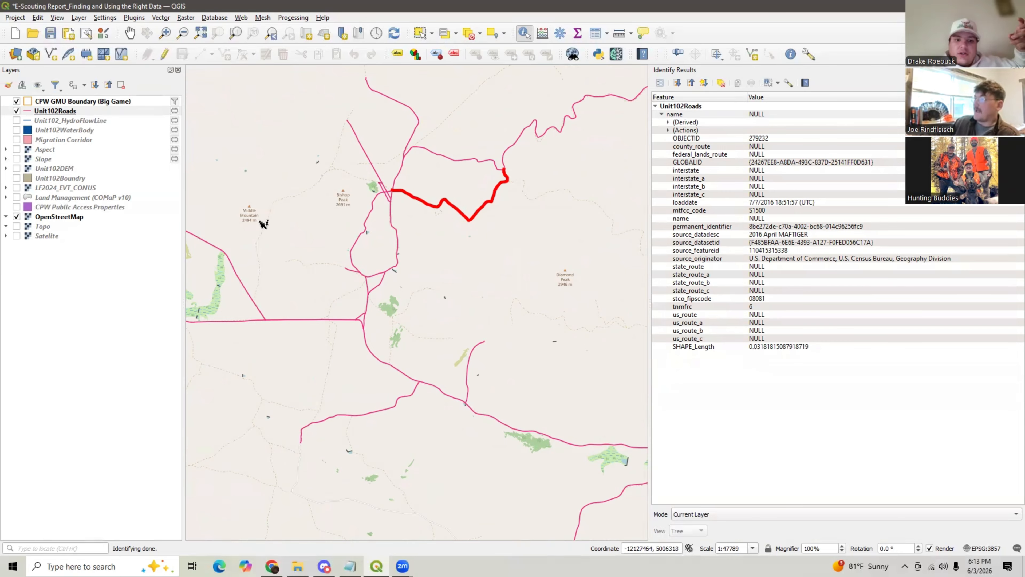
- Query an empty spot with Identify and browse the road network around Bishop Peak
scroll(324, 407, up, 2)
click(343, 344)
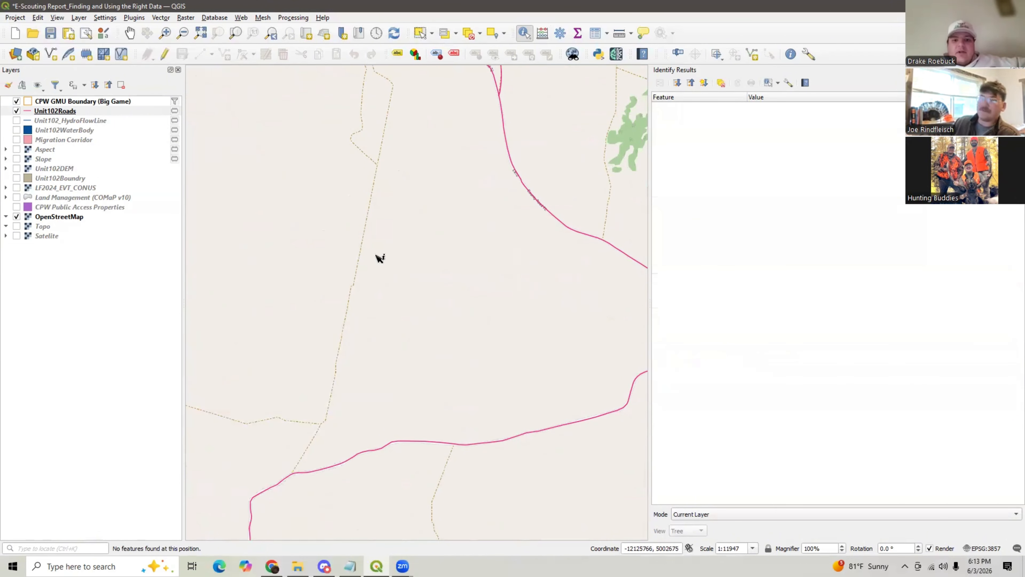
scroll(428, 188, down, 2)
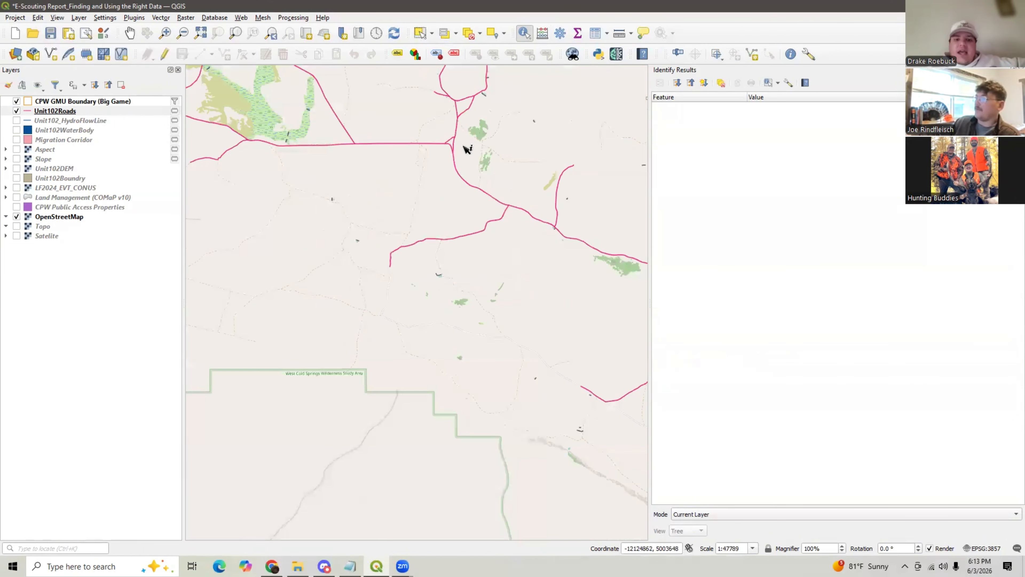
click(130, 33)
scroll(446, 107, up, 1)
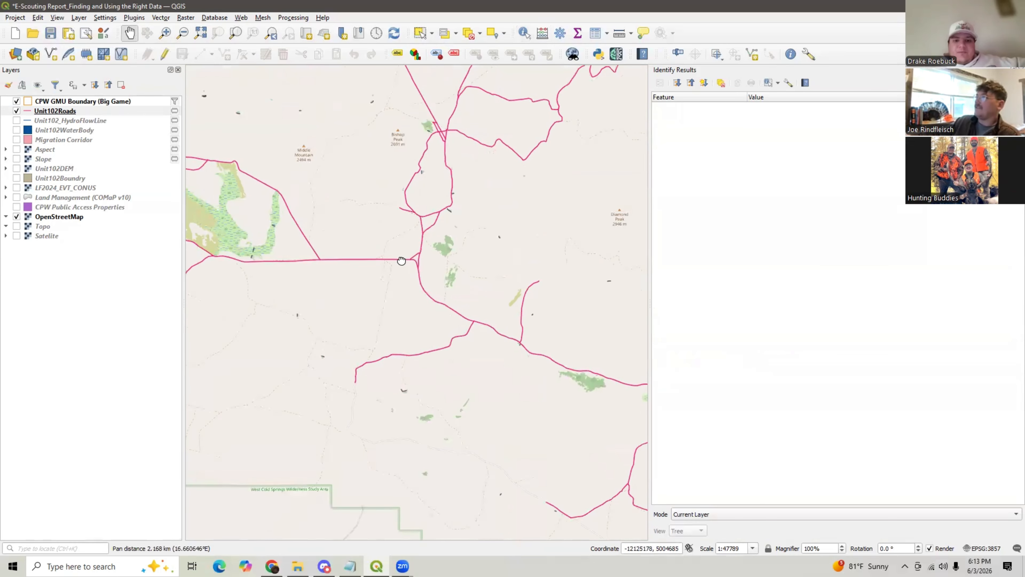
drag(468, 77, 429, 192)
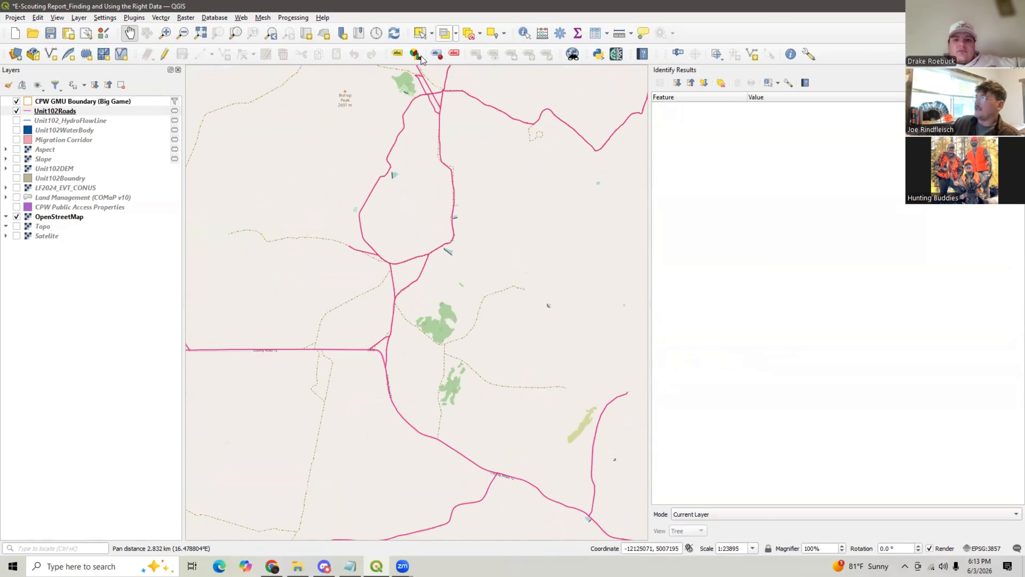
- Switch to the ChatGPT explanation of vector and raster data in the browser and return to QGIS
click(274, 566)
click(190, 11)
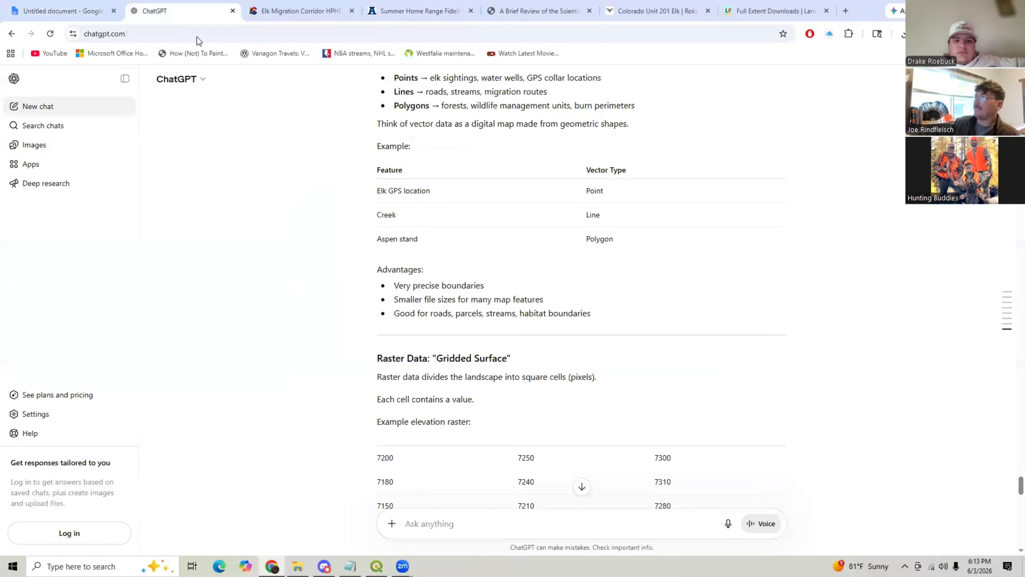
key(alt+Tab)
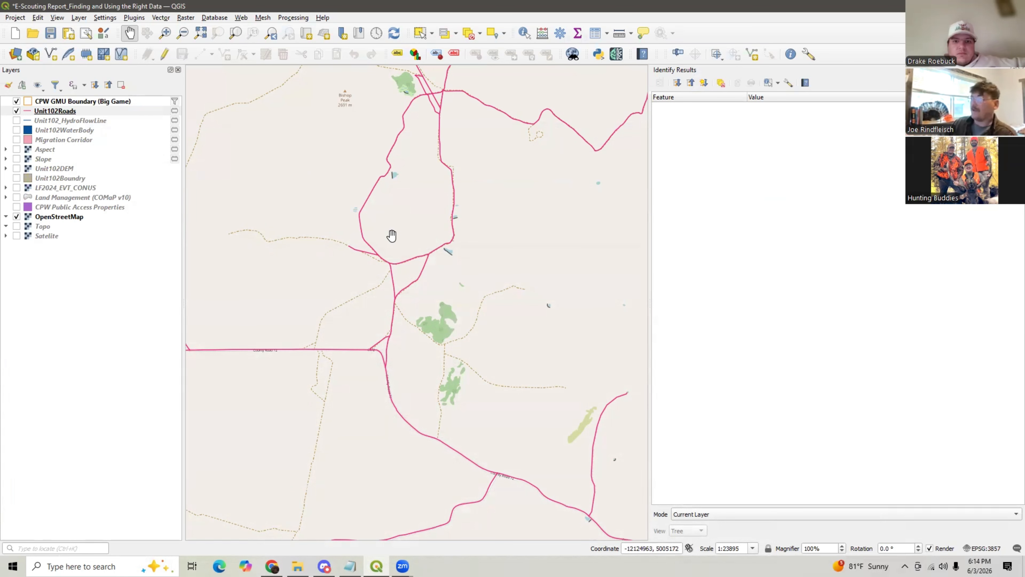
- Identify the road segment west of the Bishop Peak loop and view it across the whole unit
click(524, 32)
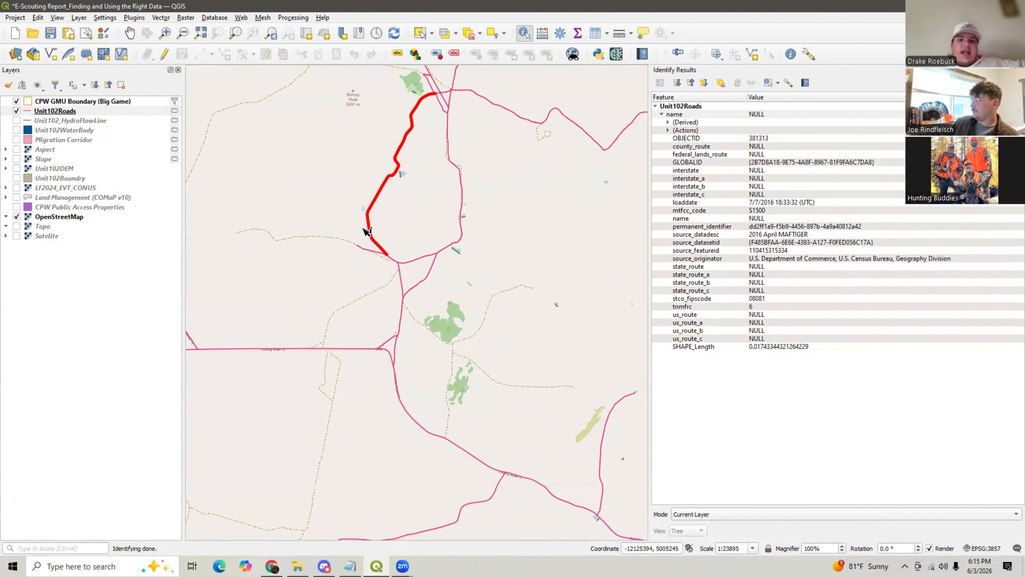
scroll(365, 231, down, 1)
scroll(331, 215, down, 1)
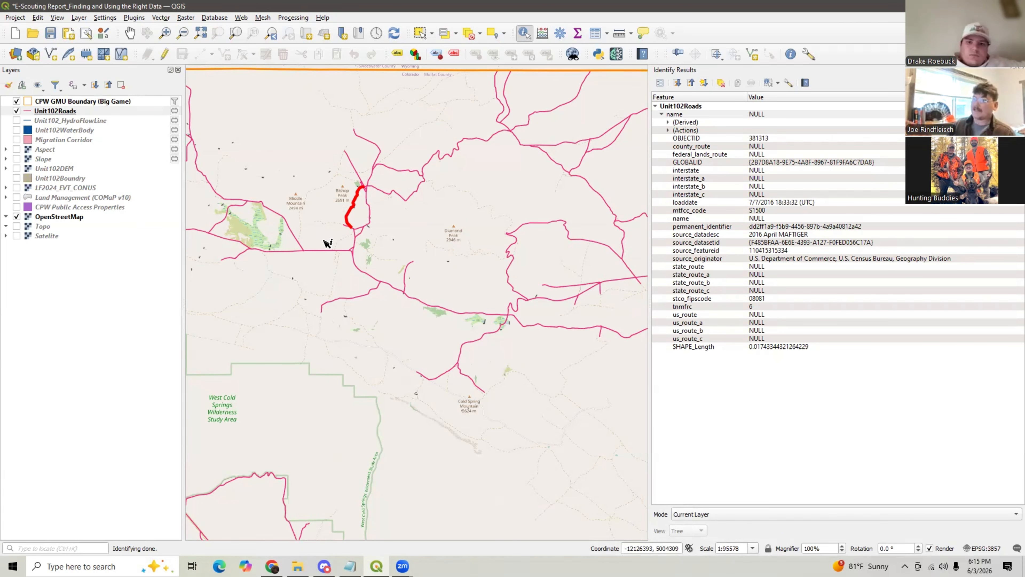
scroll(408, 234, down, 1)
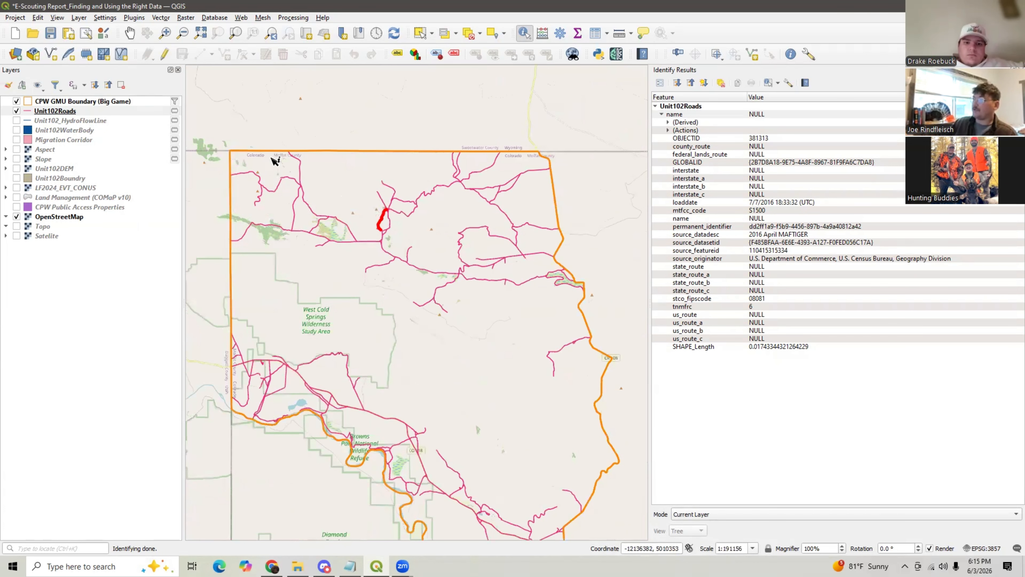
- Hide the Unit102Roads layer and show the Unit102DEM elevation layer
click(16, 110)
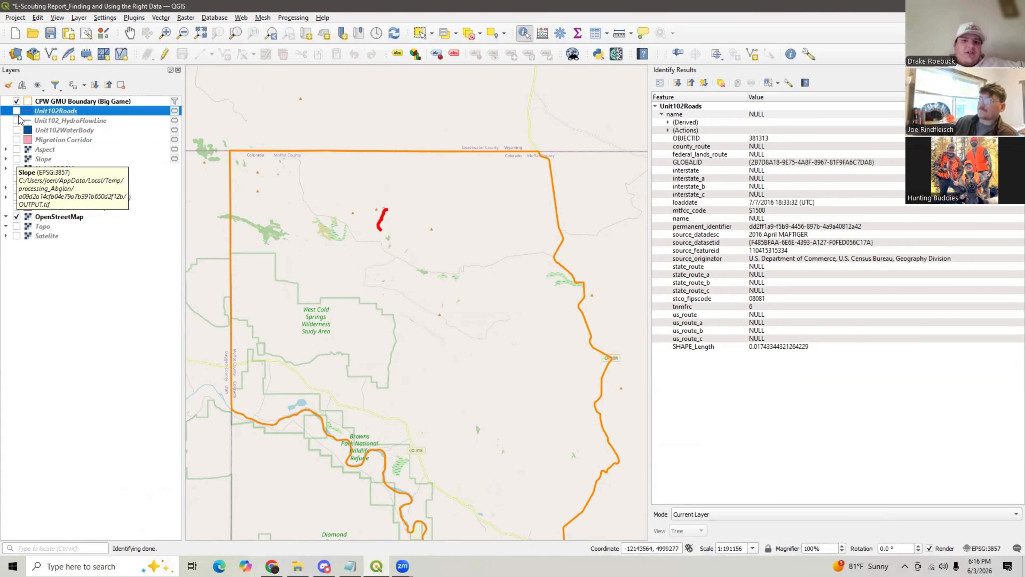
click(88, 251)
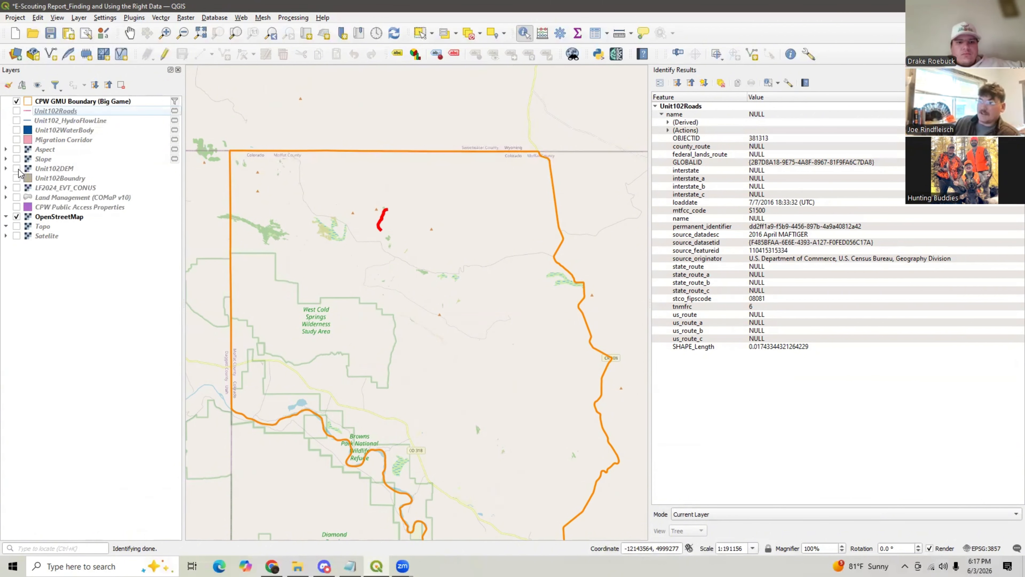
click(16, 168)
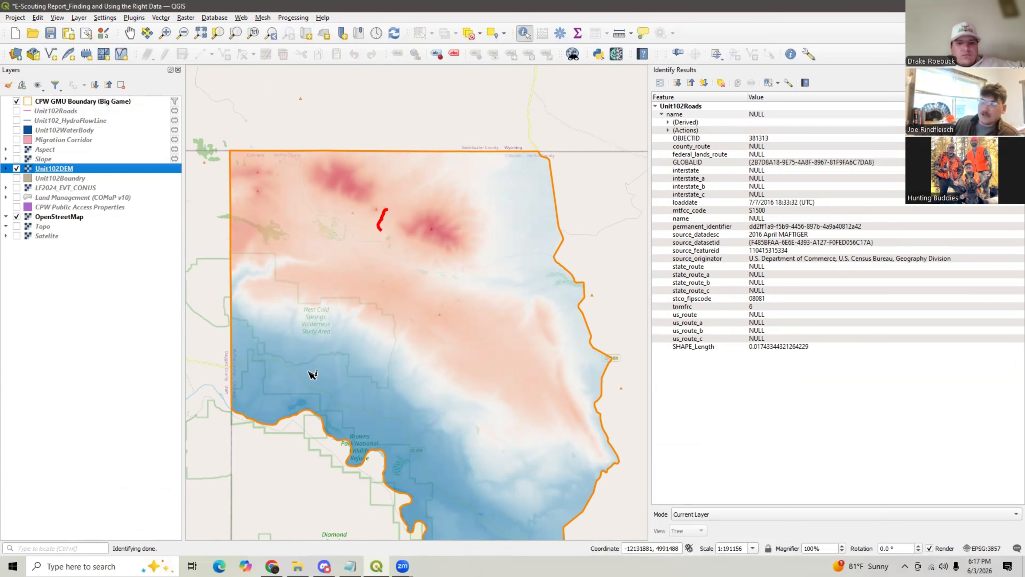
- Identify the DEM elevation value at a point near West Cold Springs and zoom in to its pixel
click(328, 355)
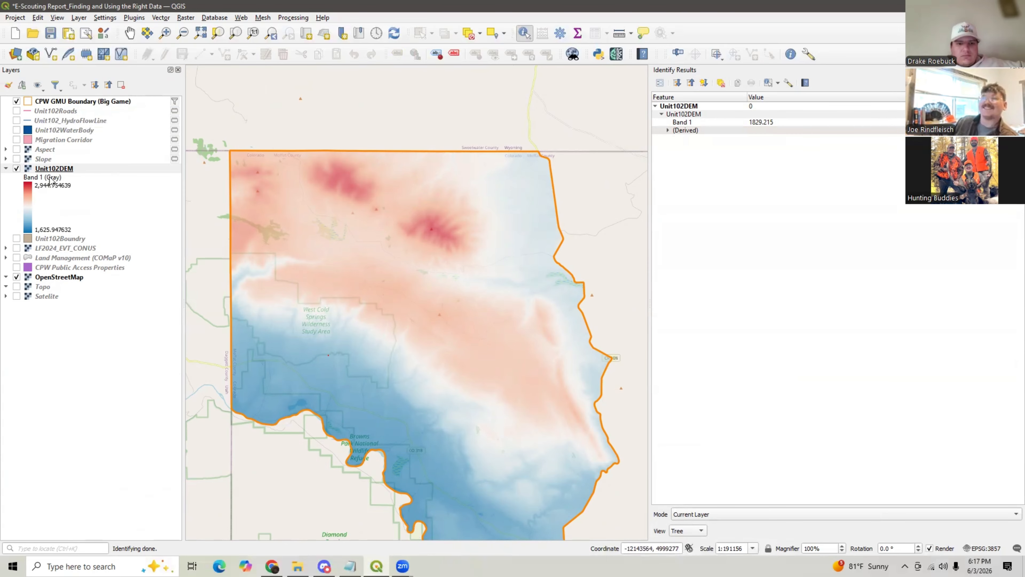
scroll(332, 350, up, 2)
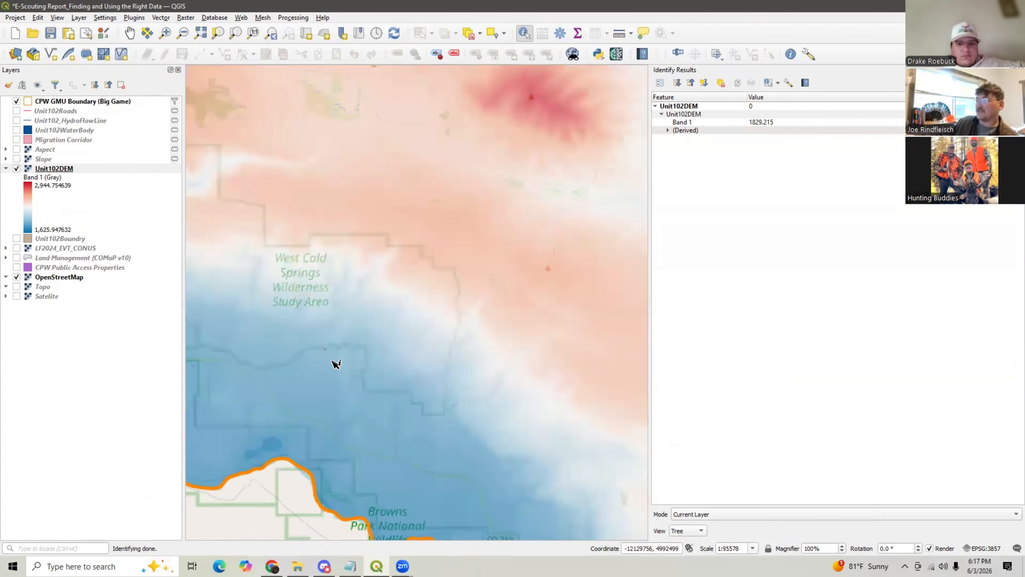
scroll(231, 271, up, 3)
scroll(265, 270, up, 3)
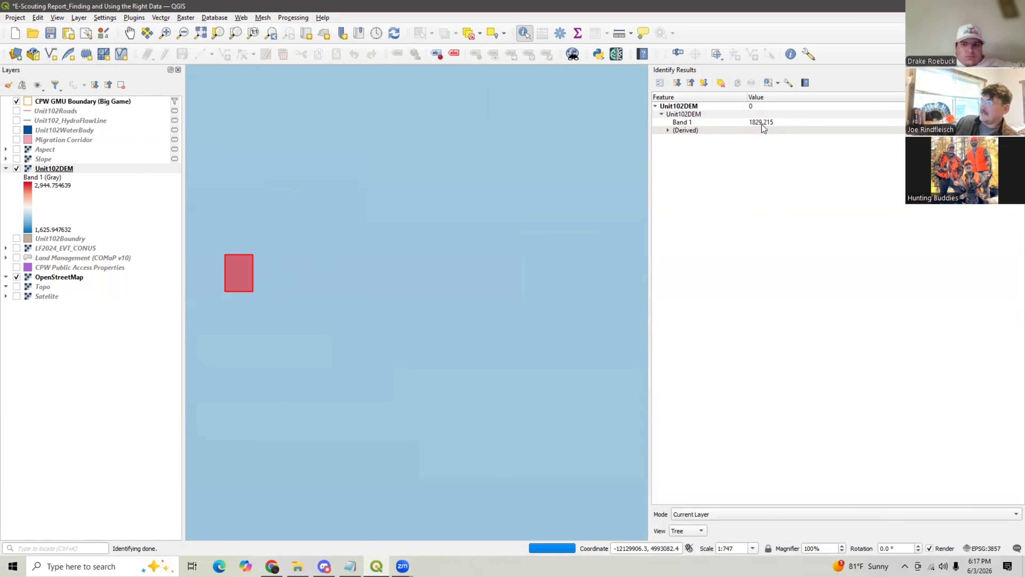
- Identify the DEM elevation value at Diamond Peak and zoom in to its pixel
scroll(355, 259, down, 7)
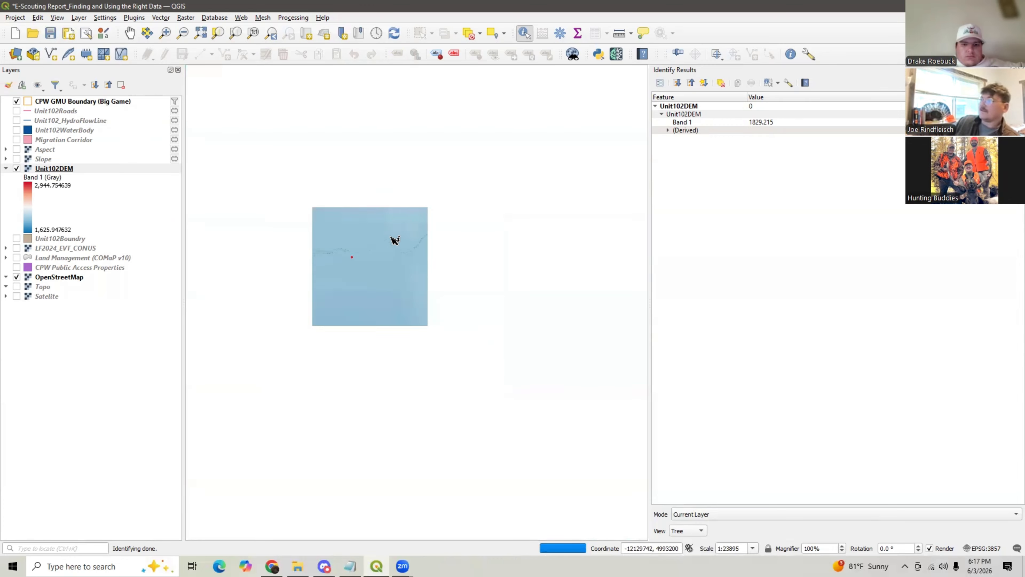
scroll(453, 195, up, 3)
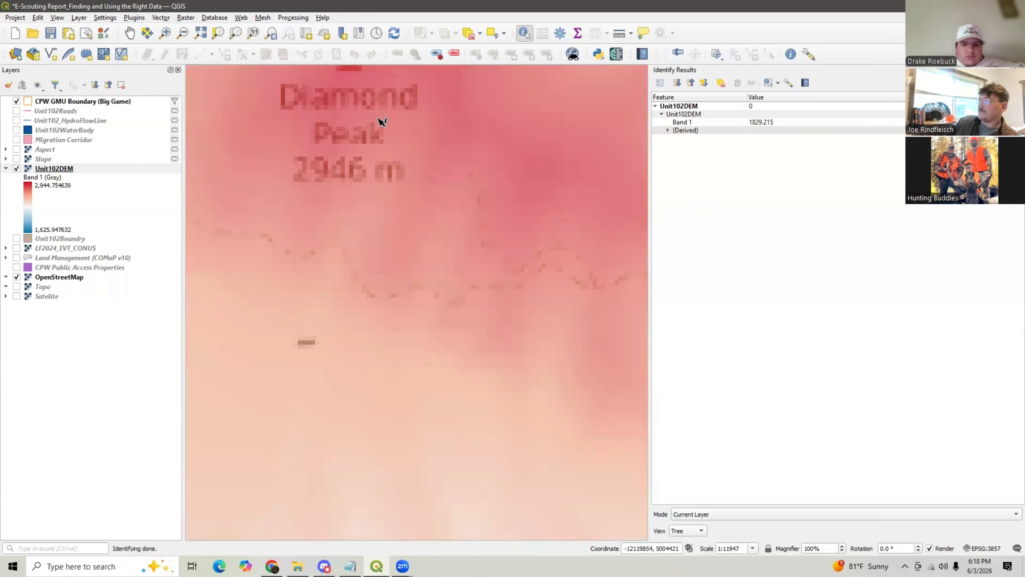
click(348, 126)
scroll(345, 118, up, 4)
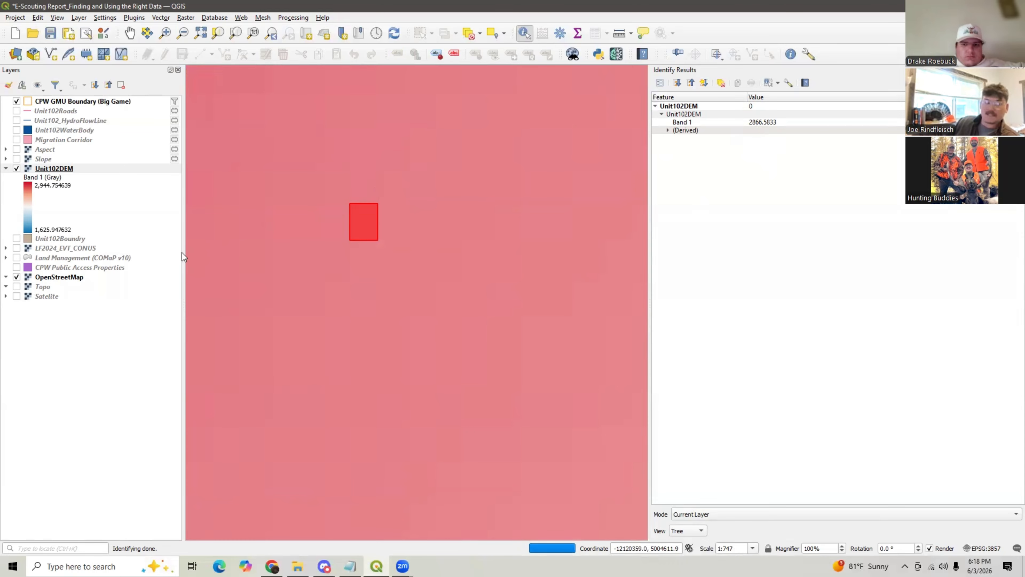
- Hide the Unit102DEM layer and show the LF2024_EVT_CONUS vegetation layer across the unit
scroll(292, 224, down, 3)
scroll(293, 224, down, 6)
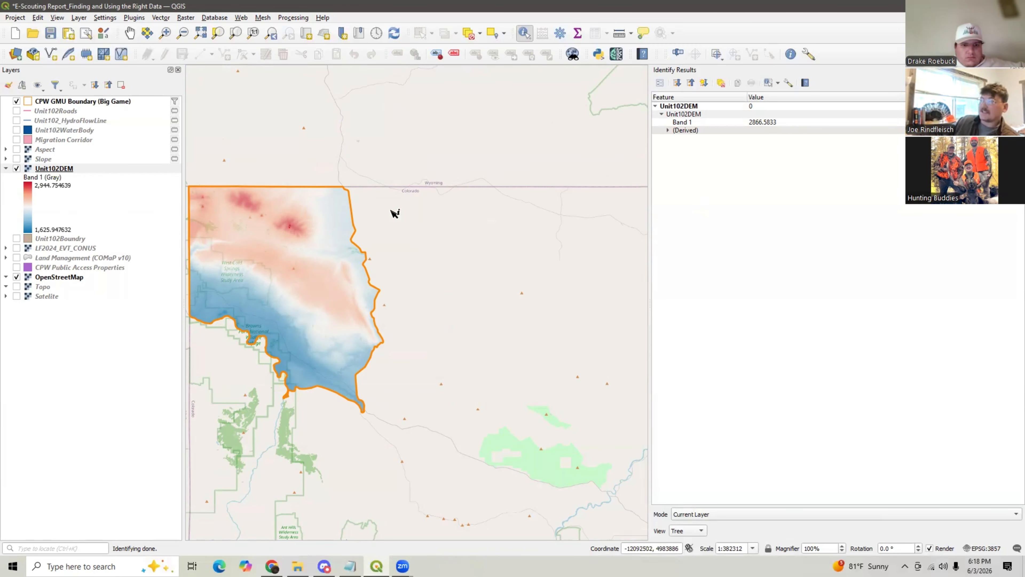
scroll(279, 254, up, 1)
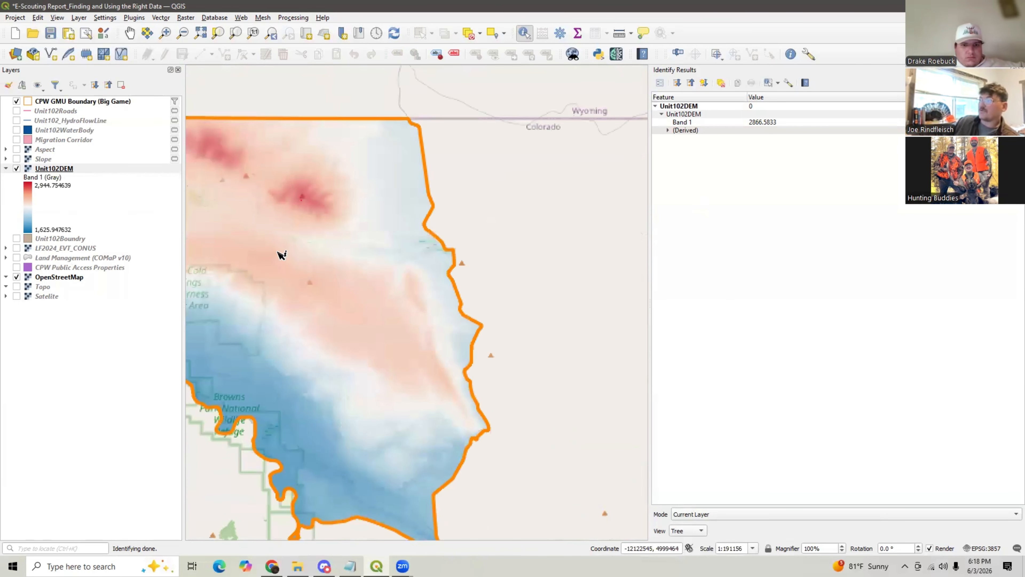
click(16, 169)
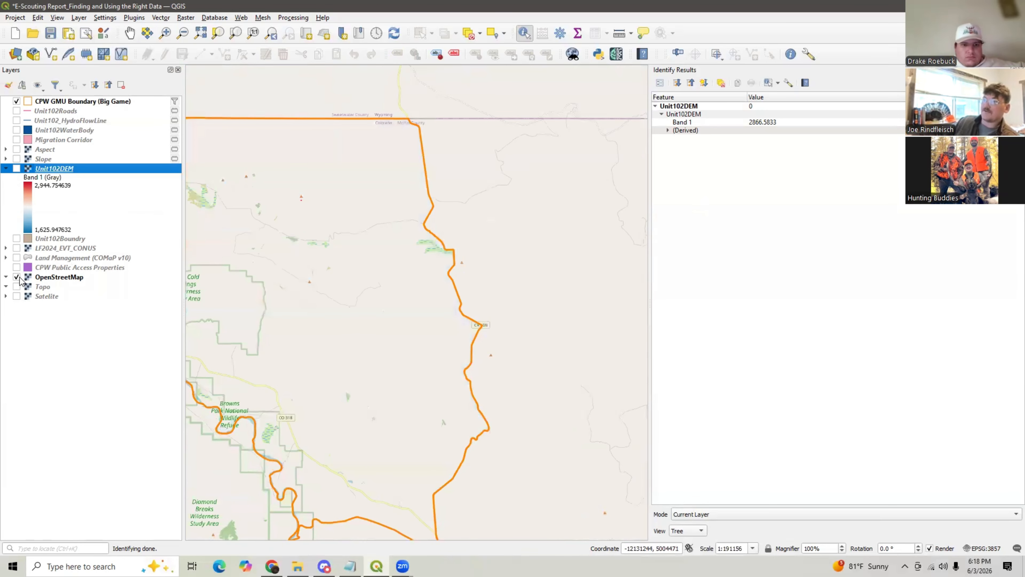
click(16, 248)
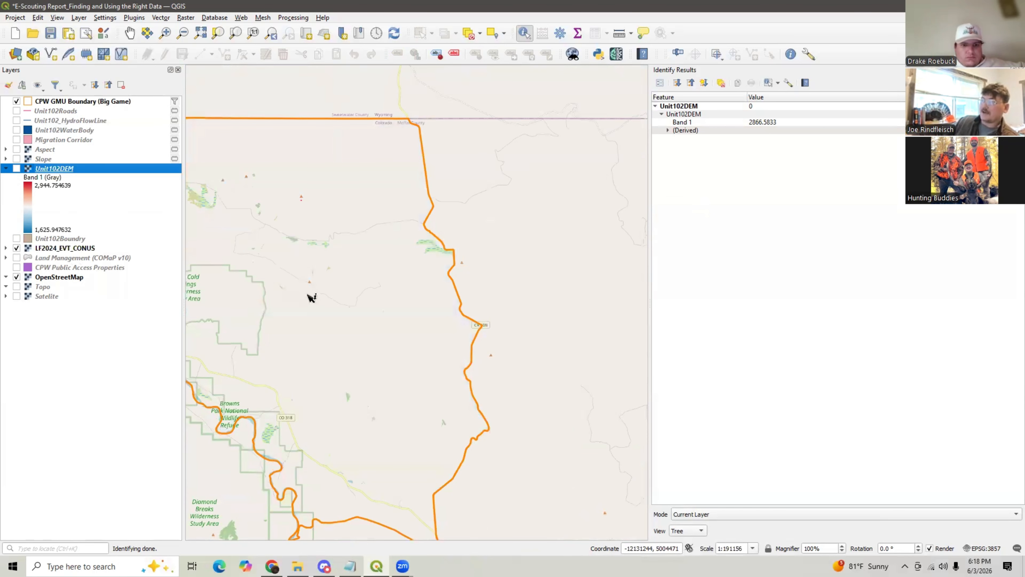
- Identify the existing vegetation type of a pixel in the LF2024_EVT_CONUS layer
scroll(310, 297, up, 8)
click(364, 251)
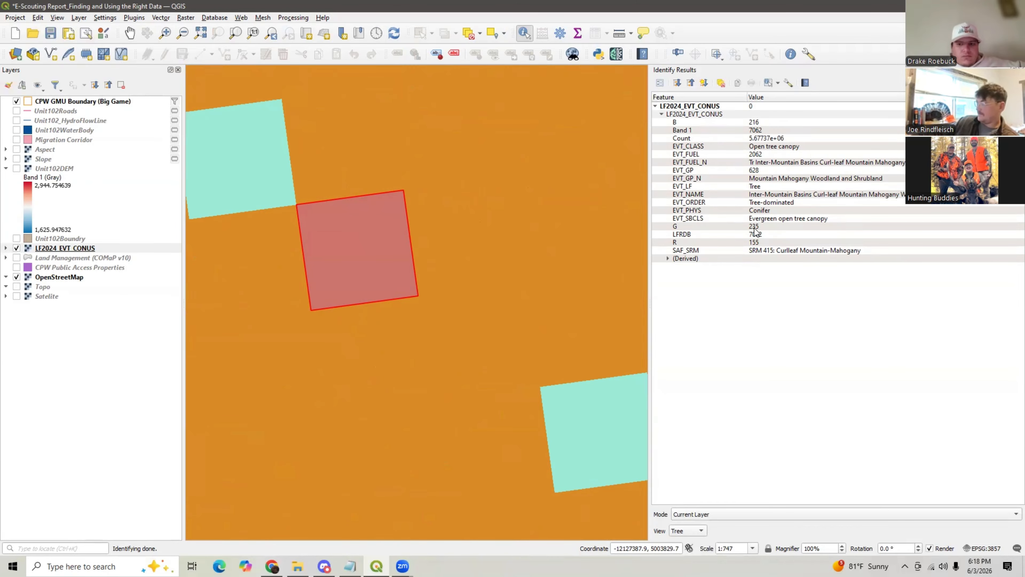
scroll(315, 221, down, 1)
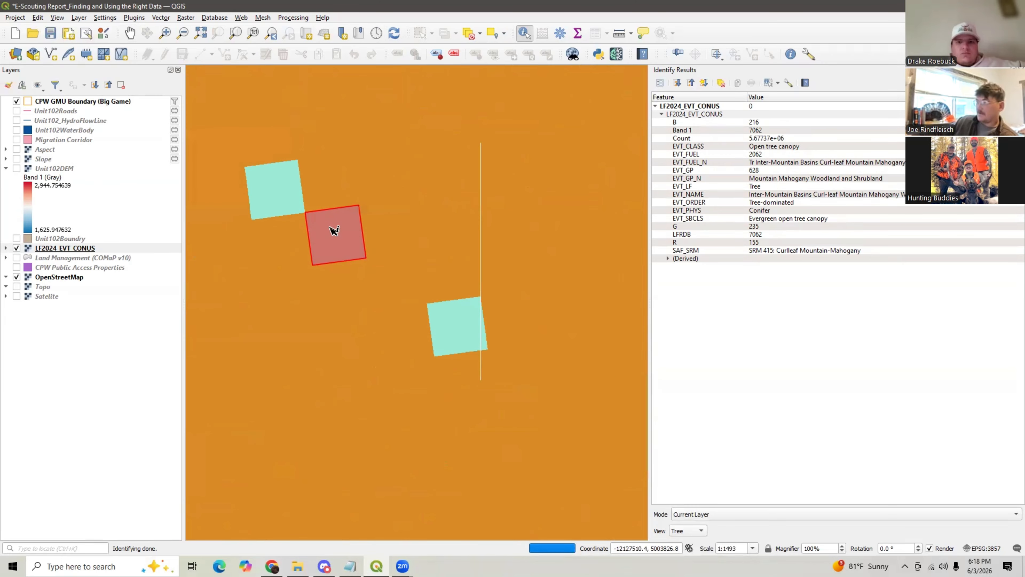
scroll(334, 230, down, 1)
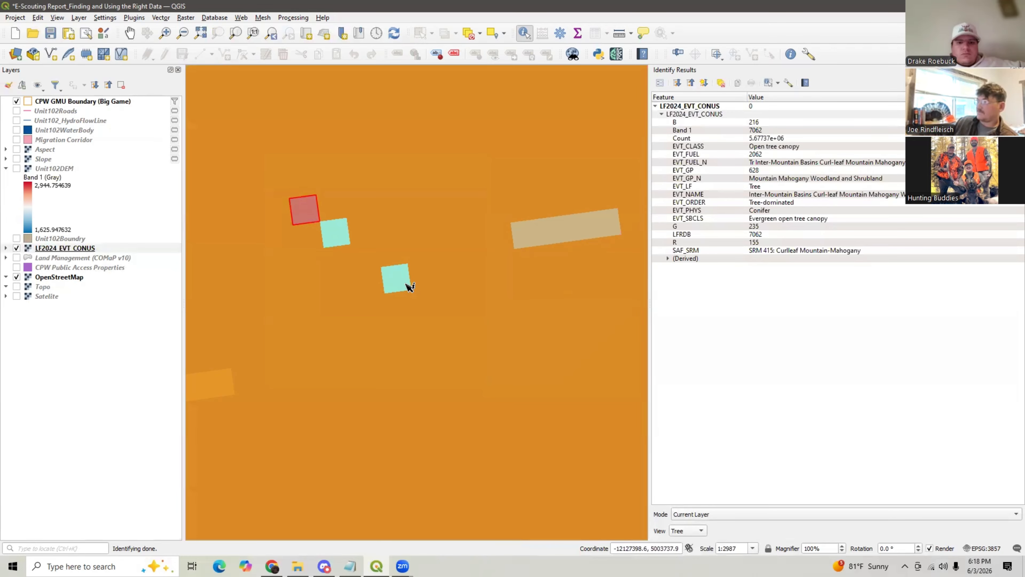
- Identify the vegetation types of neighbouring pixels in the LF2024_EVT_CONUS layer
click(385, 224)
click(428, 311)
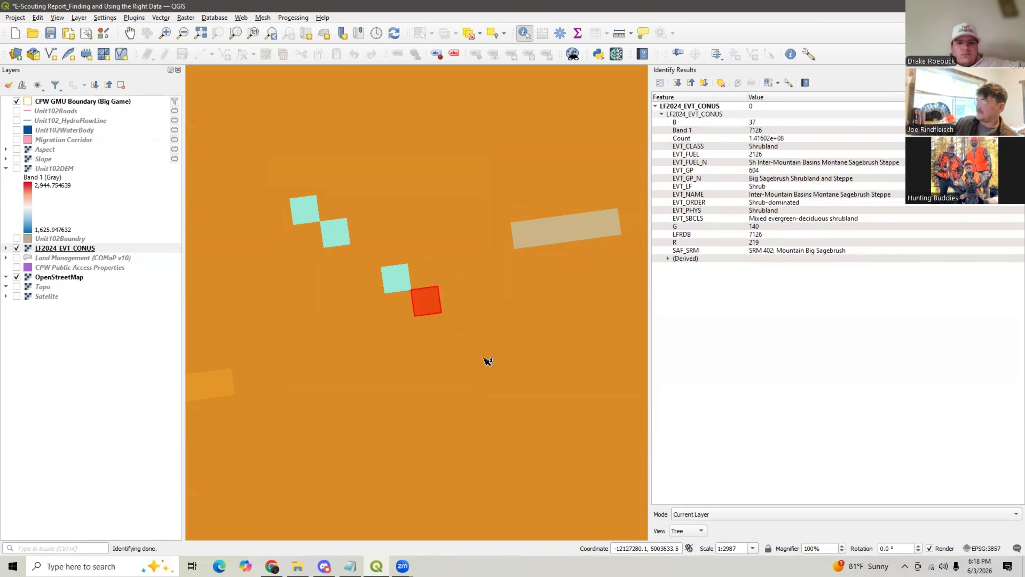
scroll(487, 358, down, 2)
click(511, 301)
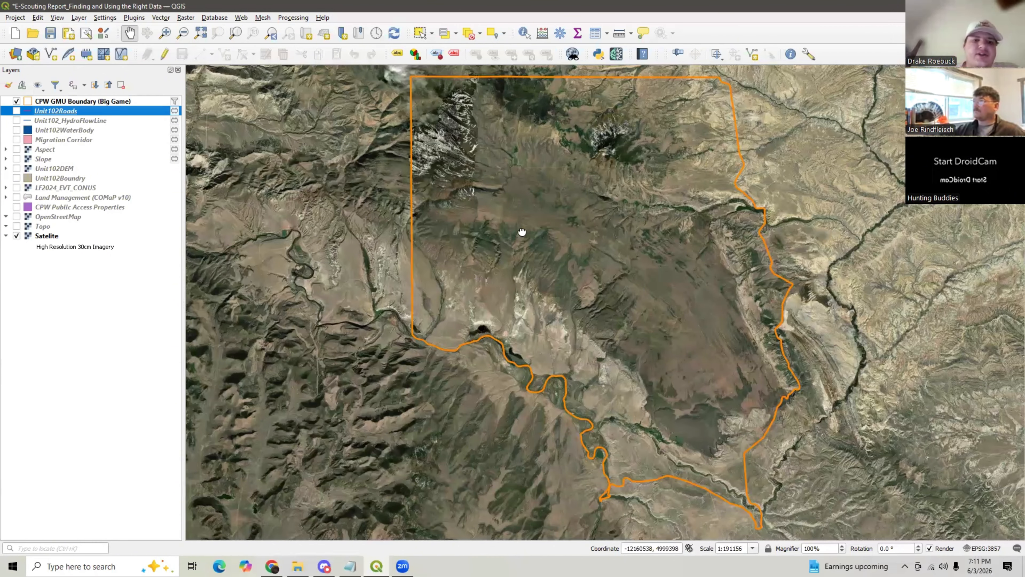
- Pan the map across GMU 102 and switch the basemap from Satellite to OpenStreetMap
drag(522, 232, 424, 232)
right_click(60, 101)
click(95, 106)
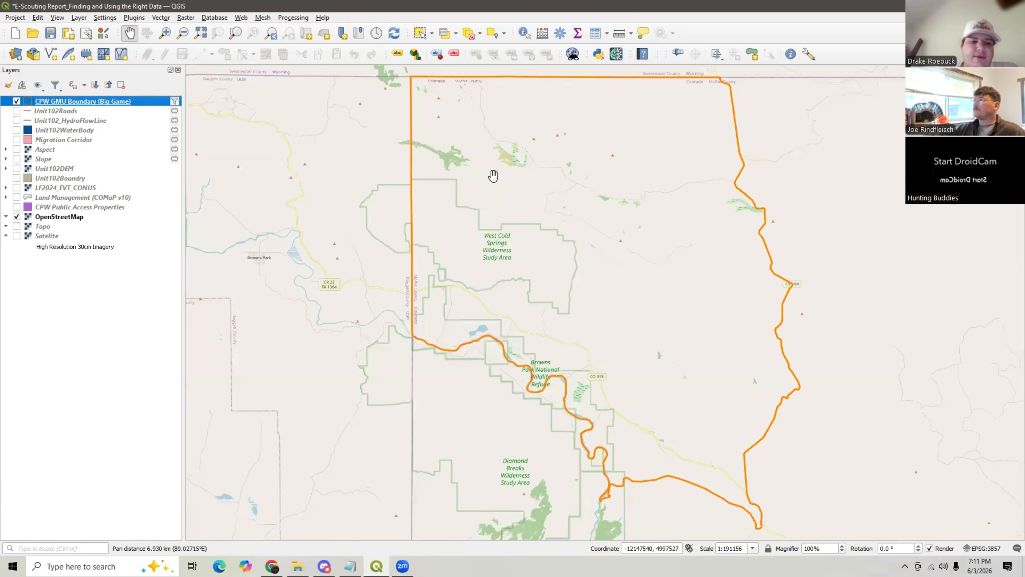
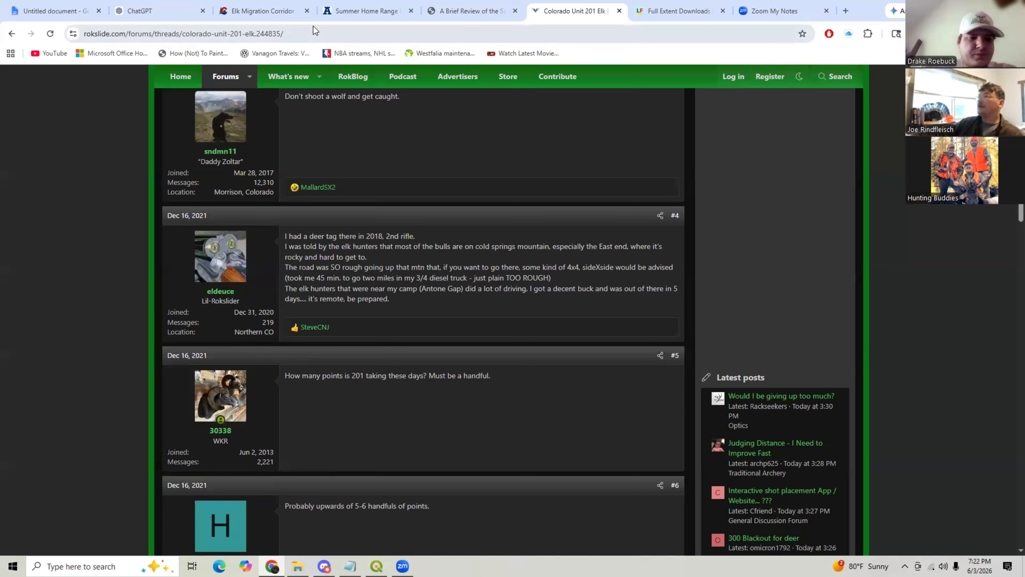
- Switch to the Elk Migration Corridor tab and browse the corridor map around northwest Colorado and GMU 102
click(257, 7)
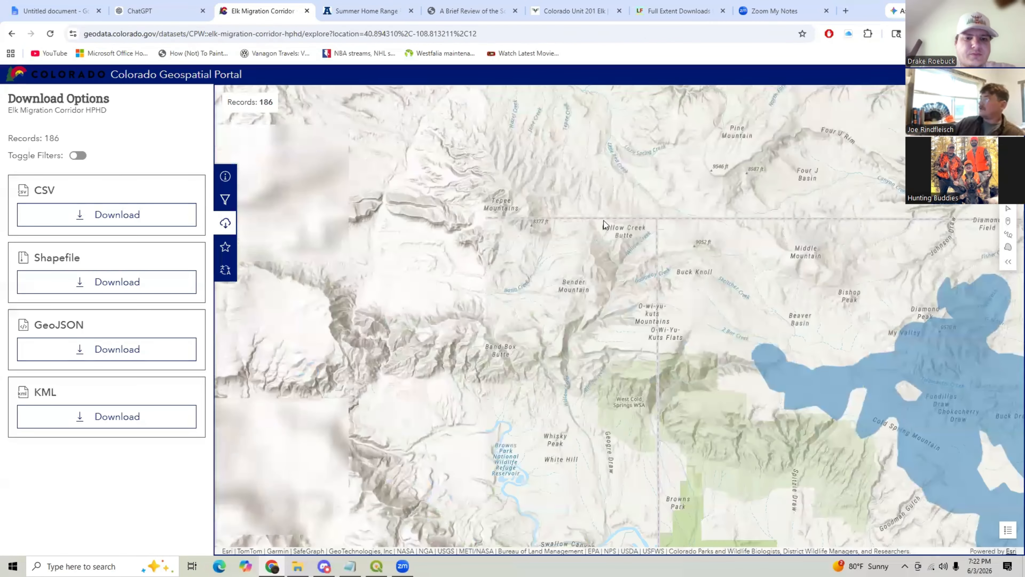
drag(843, 419, 515, 241)
scroll(510, 231, down, 2)
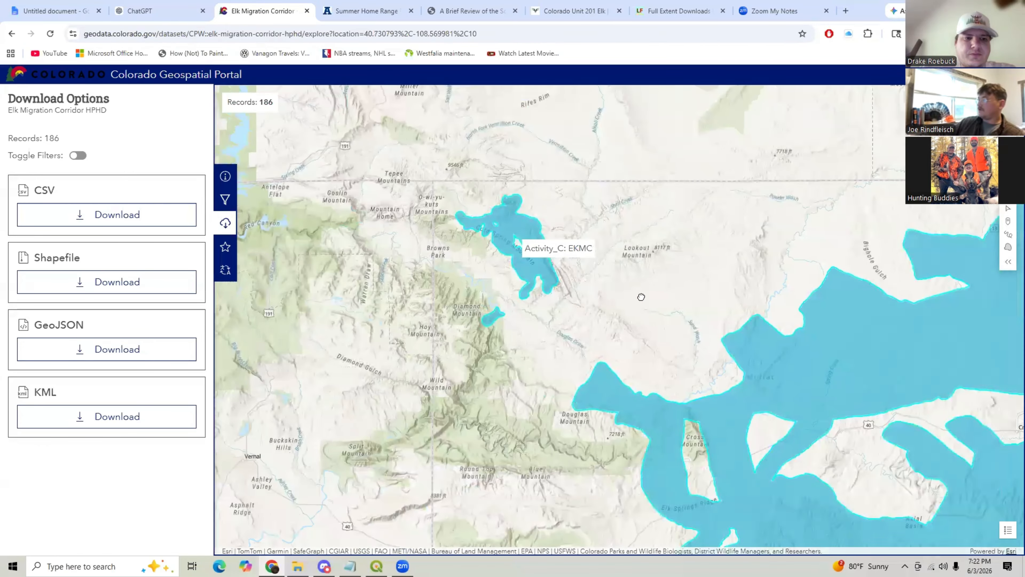
drag(641, 297, 531, 222)
scroll(531, 222, down, 1)
drag(600, 266, 463, 182)
scroll(532, 206, down, 1)
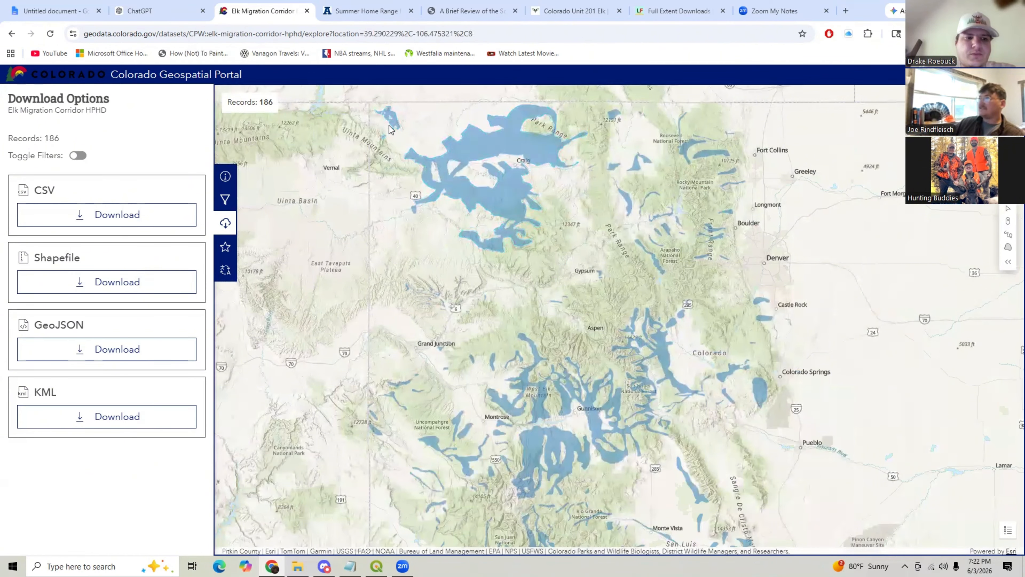
mouse_move(390, 129)
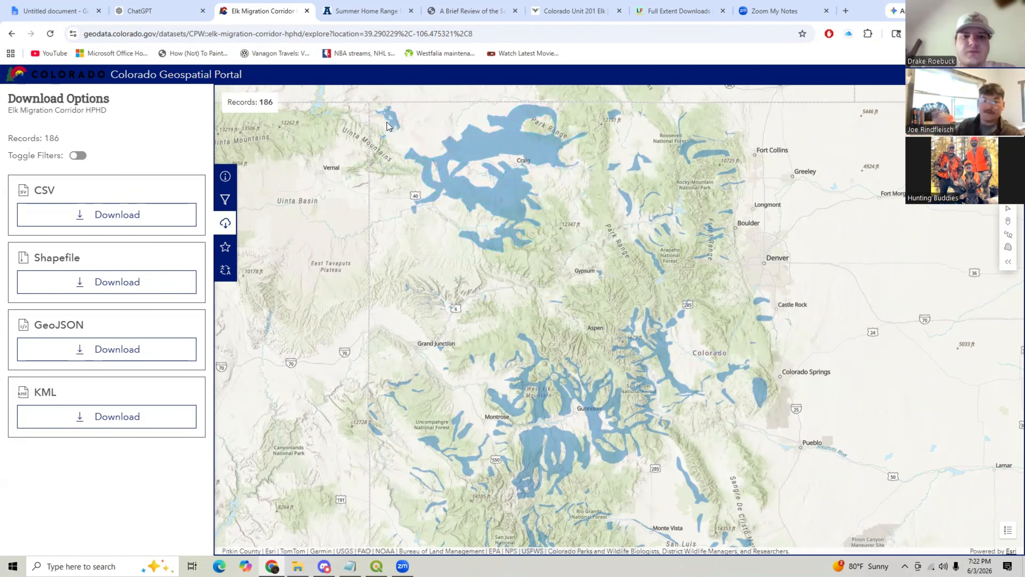
scroll(383, 122, up, 5)
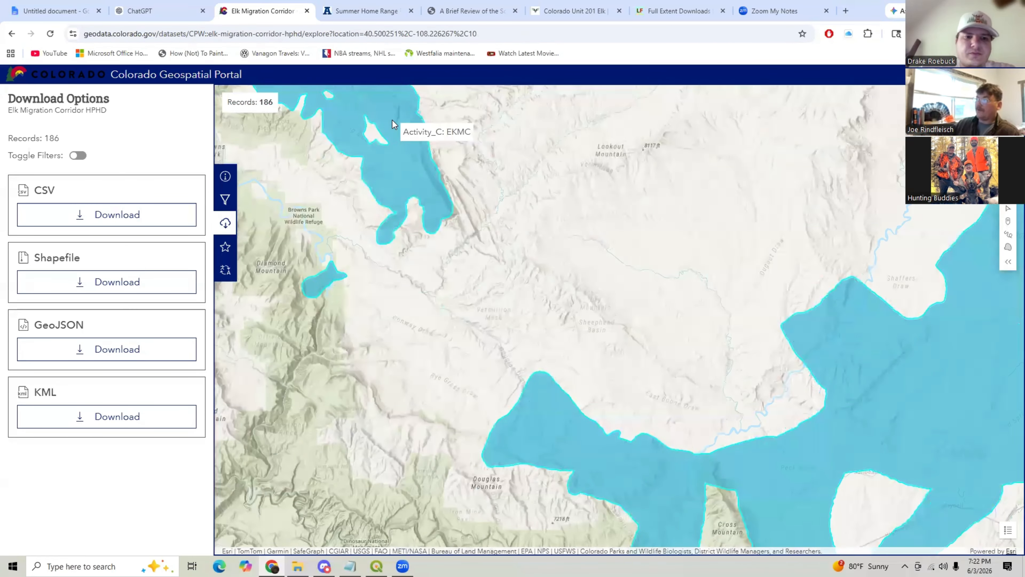
drag(393, 125, 400, 245)
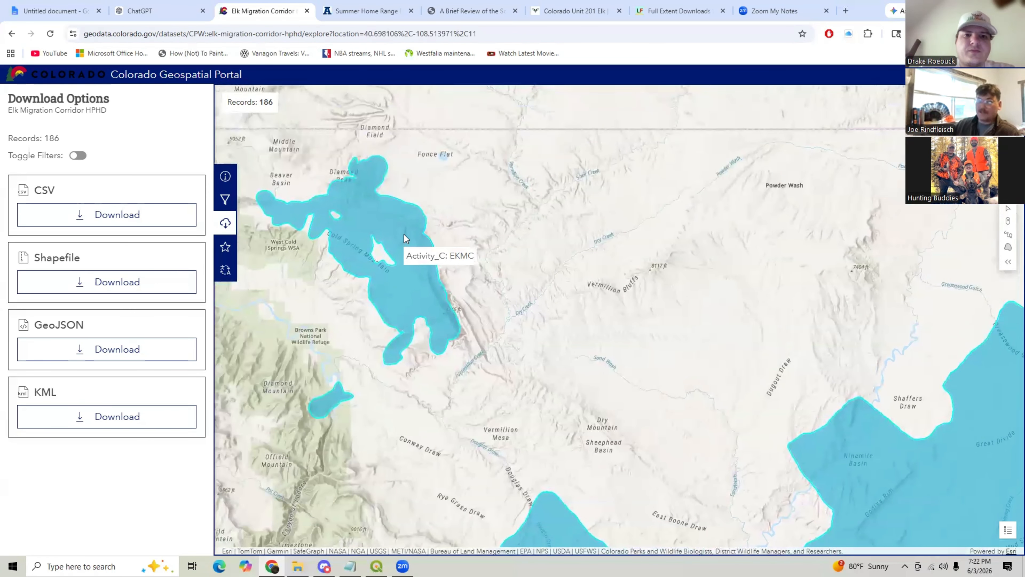
drag(396, 207, 454, 192)
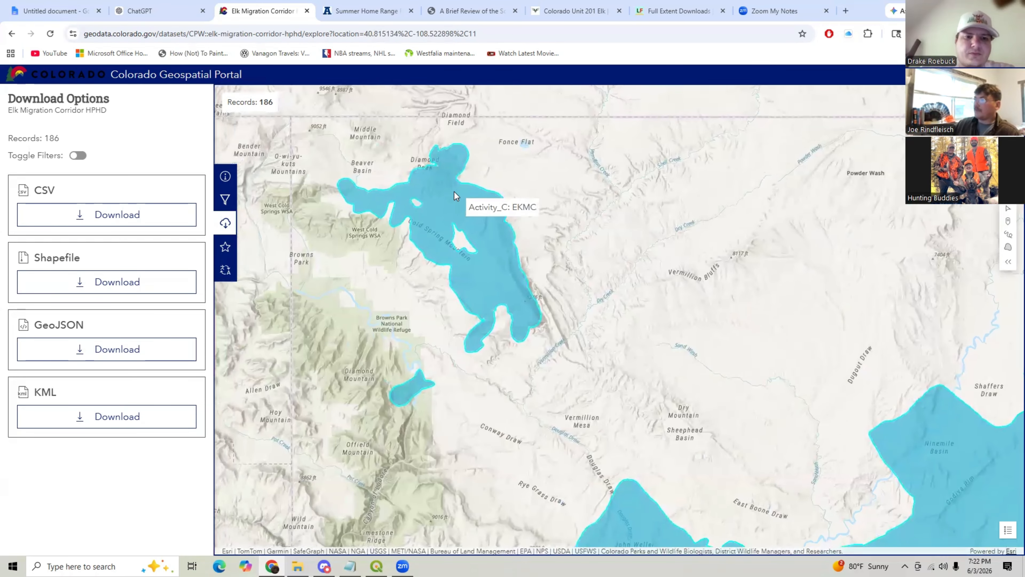
scroll(454, 192, up, 2)
scroll(454, 192, down, 2)
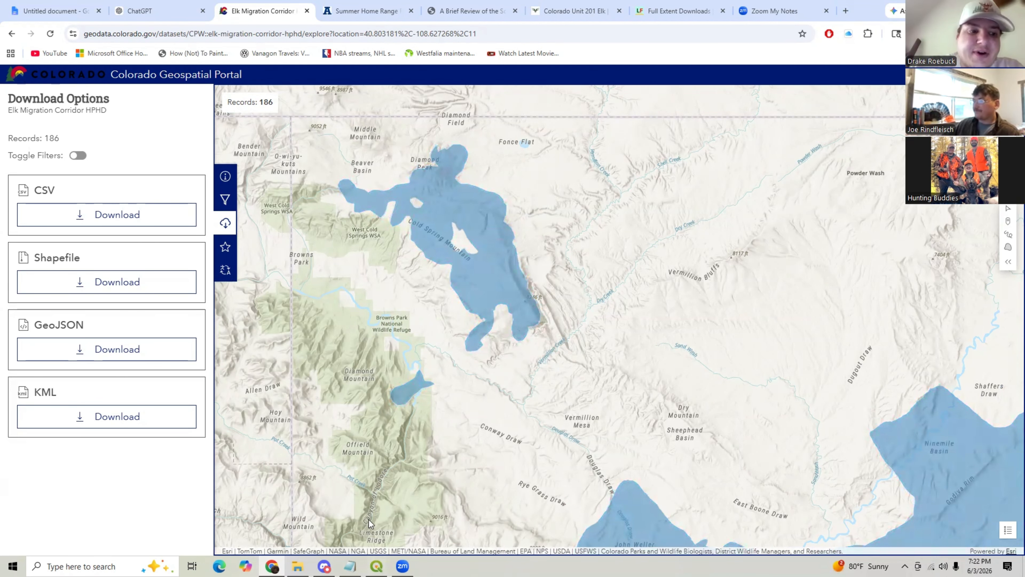
- Point out the CSV, Shapefile, GeoJSON and KML download options for the elk migration corridor dataset
drag(83, 258, 36, 261)
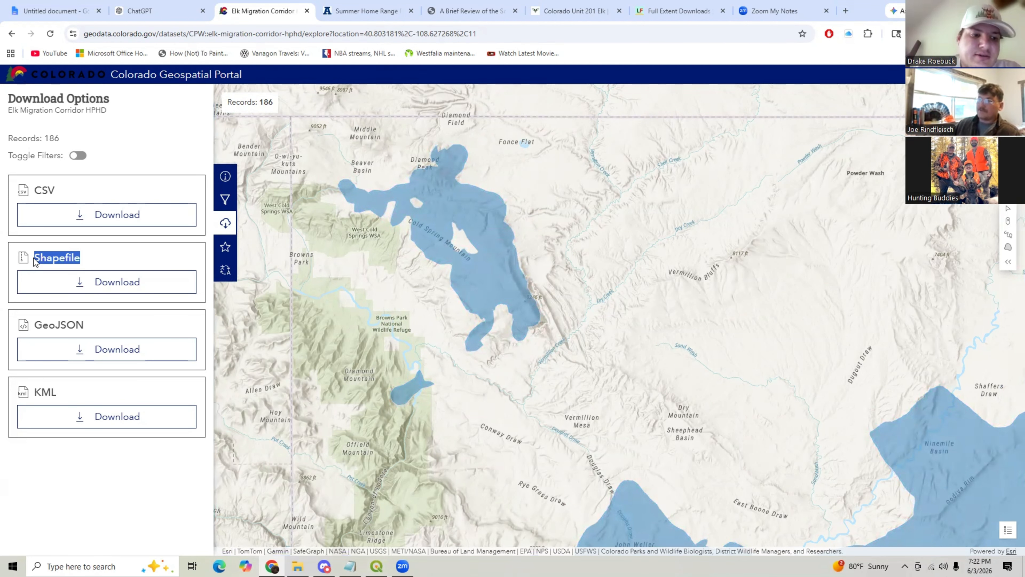
drag(55, 186, 34, 190)
drag(92, 320, 47, 320)
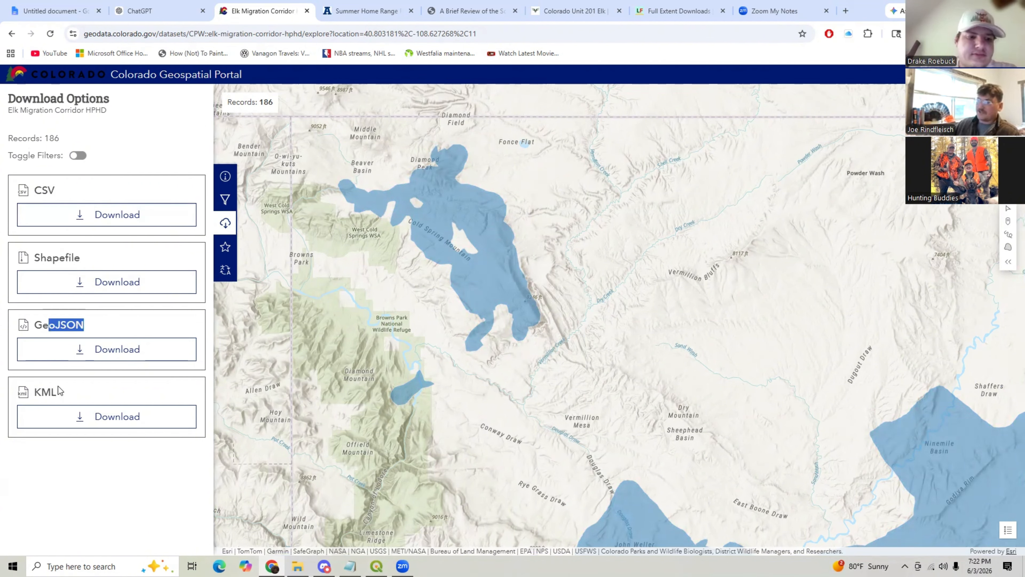
double_click(43, 390)
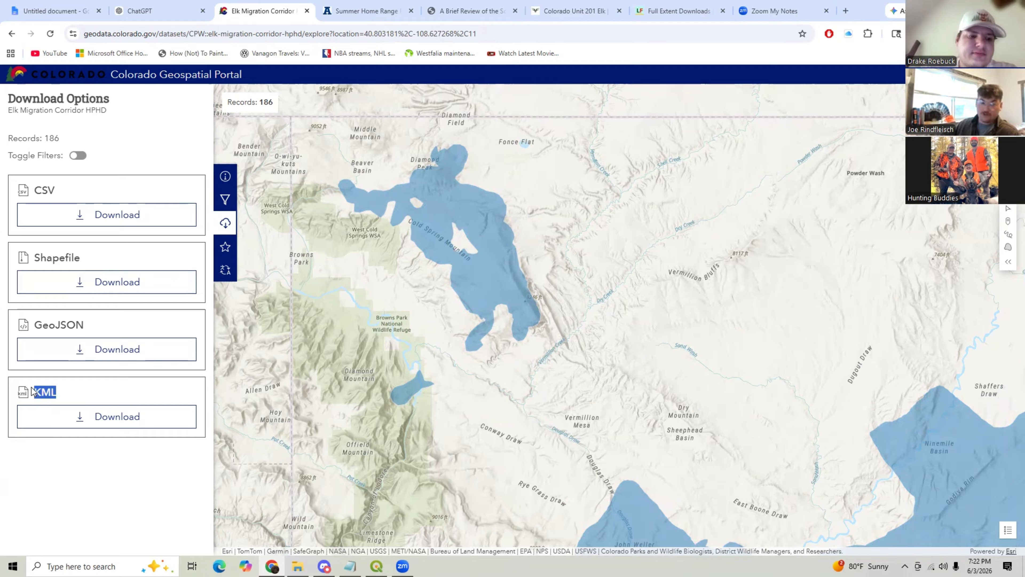
double_click(54, 317)
click(35, 189)
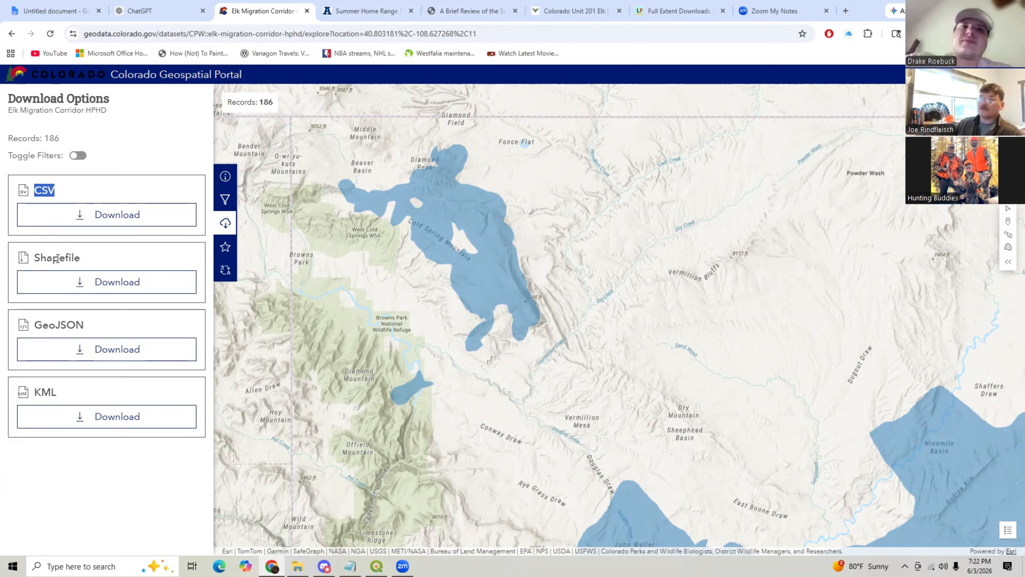
double_click(70, 258)
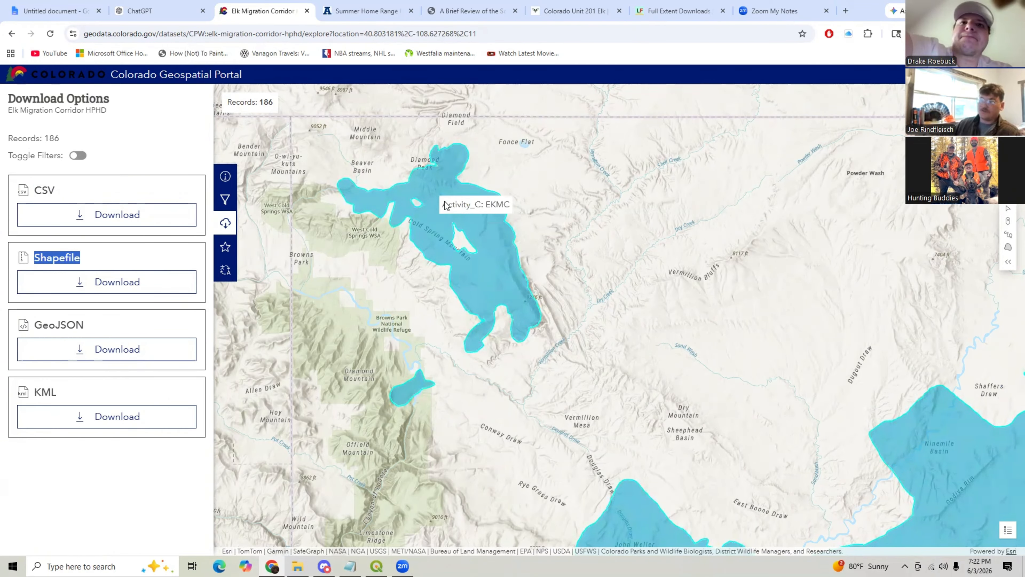
- Switch to QGIS and show the Migration Corridor layer over the topo basemap around GMU 102
key(alt+Tab)
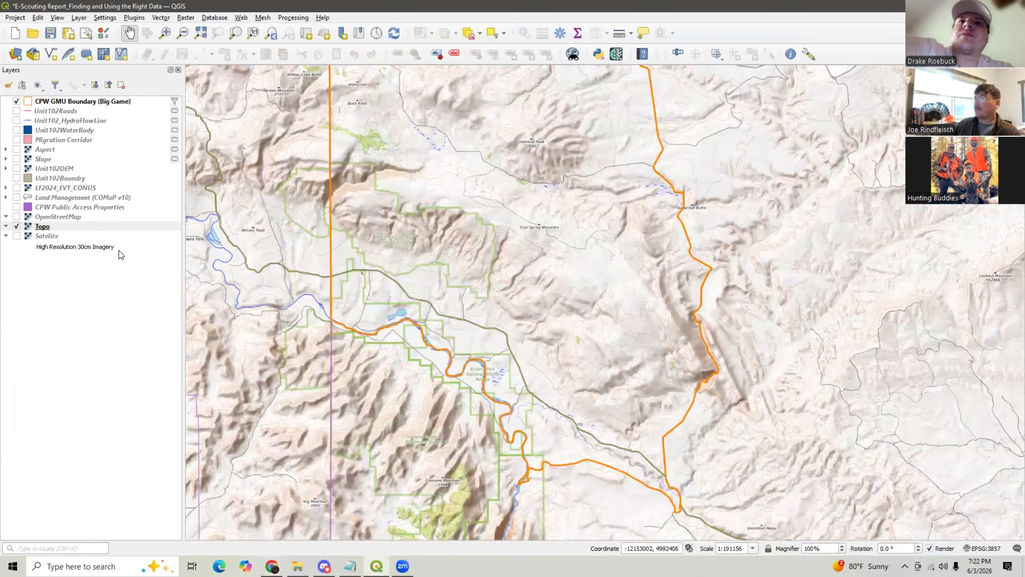
click(17, 139)
scroll(397, 262, down, 1)
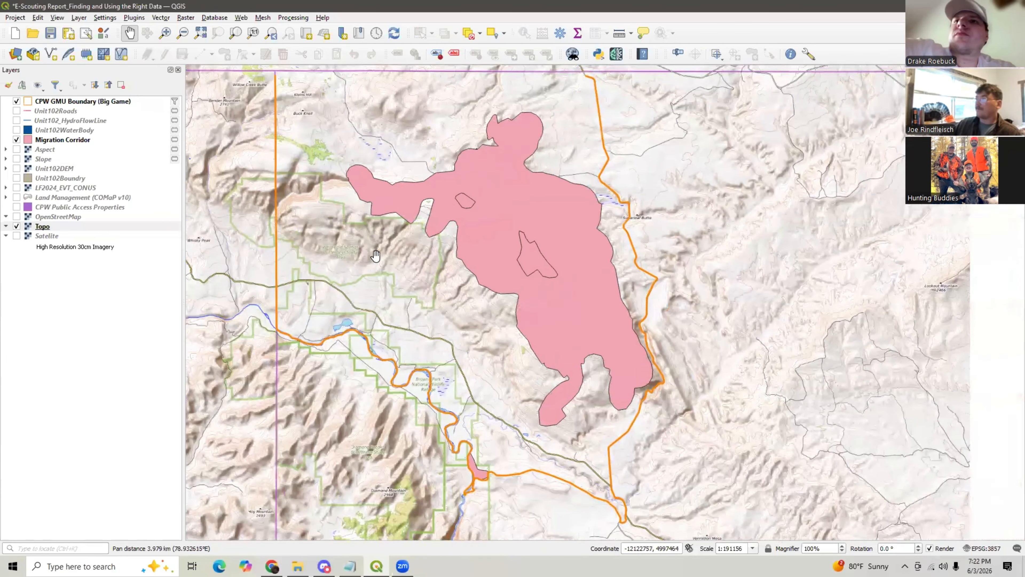
scroll(407, 234, up, 1)
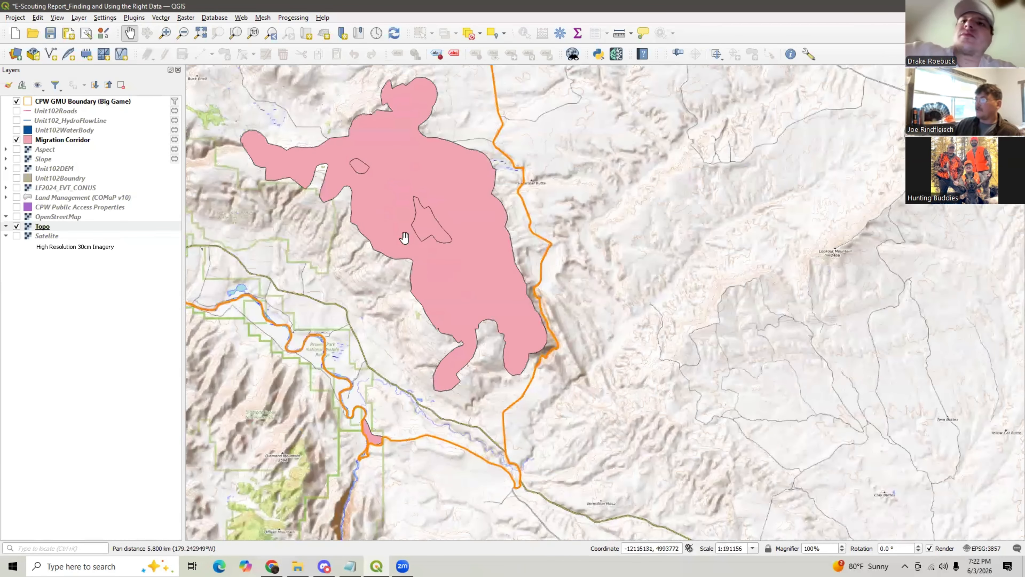
scroll(479, 262, down, 3)
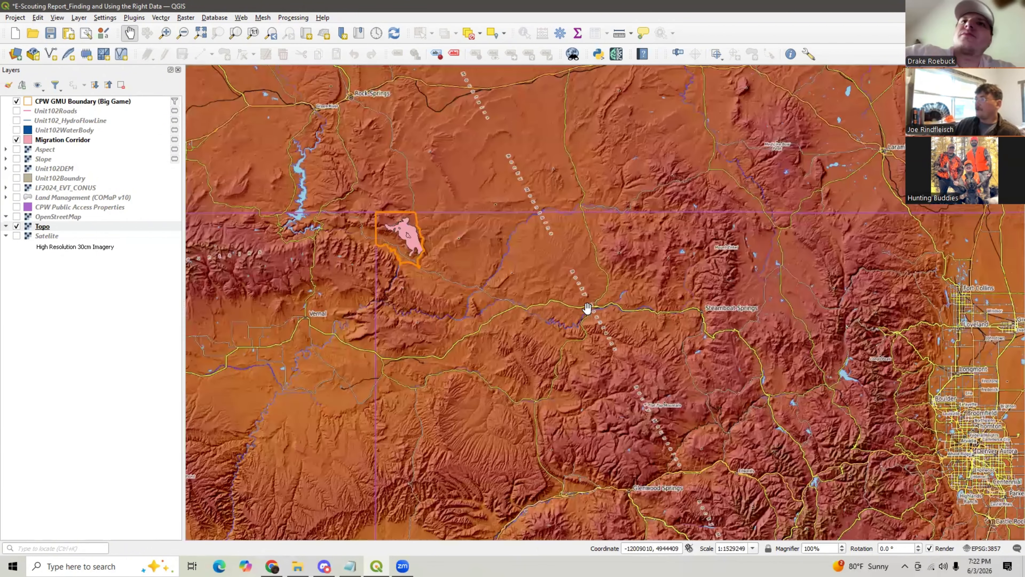
drag(601, 322, 319, 139)
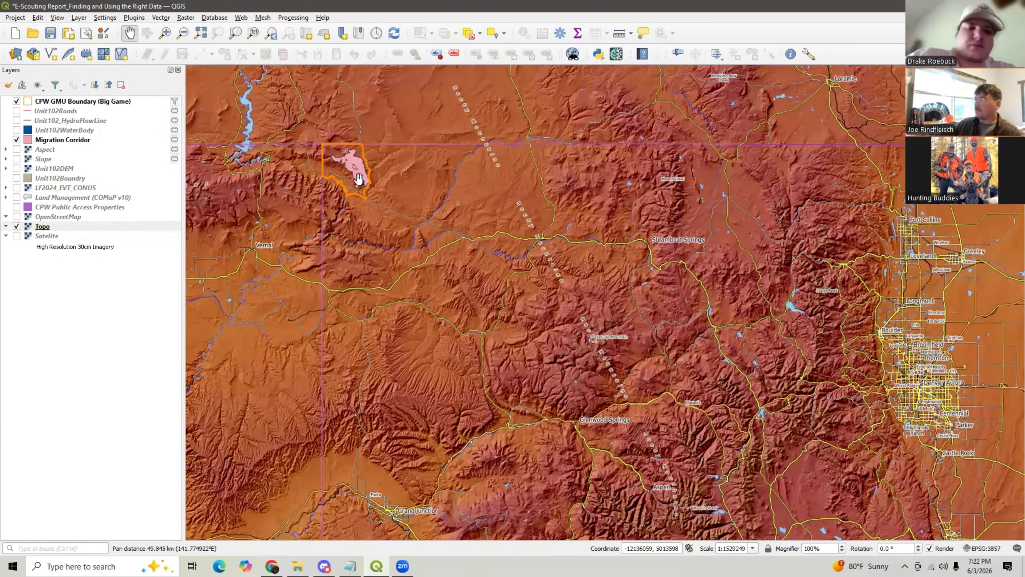
scroll(355, 171, up, 3)
drag(340, 221, 441, 237)
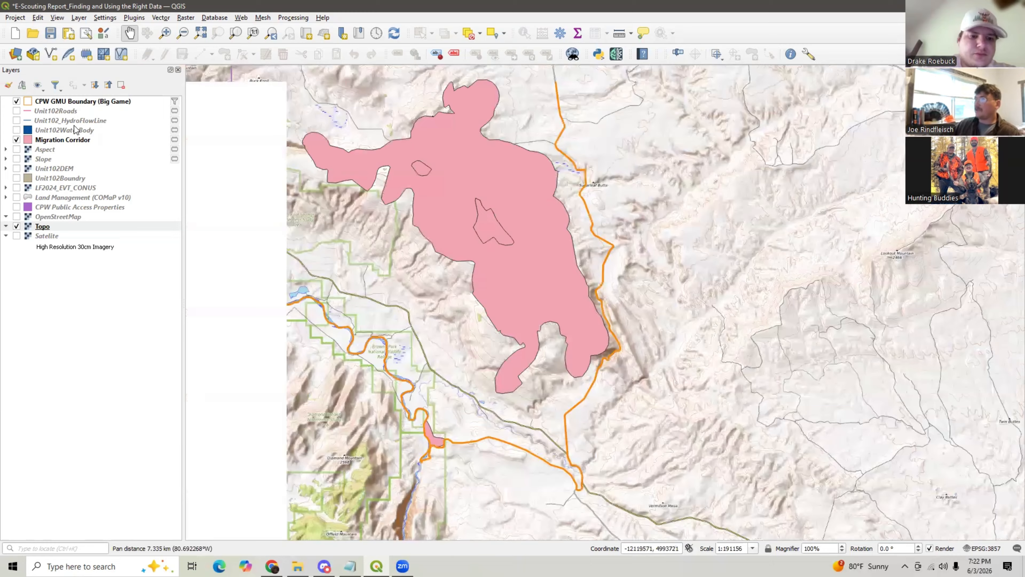
- Zoom to the CPW GMU Boundary and Migration Corridor layers to inspect the corridor within the unit
right_click(64, 102)
click(80, 108)
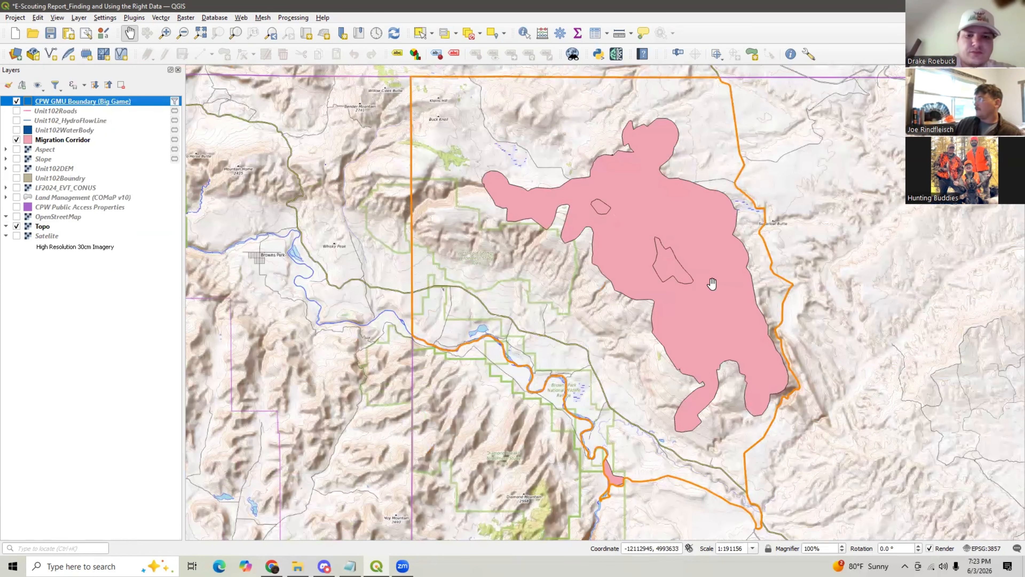
drag(708, 279, 680, 269)
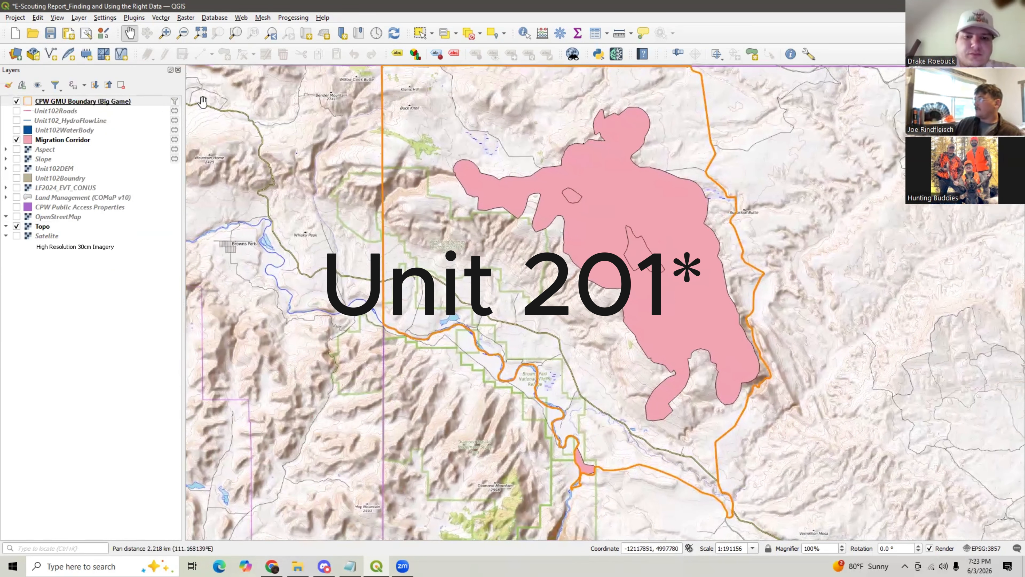
click(17, 140)
click(17, 140)
right_click(80, 141)
click(97, 147)
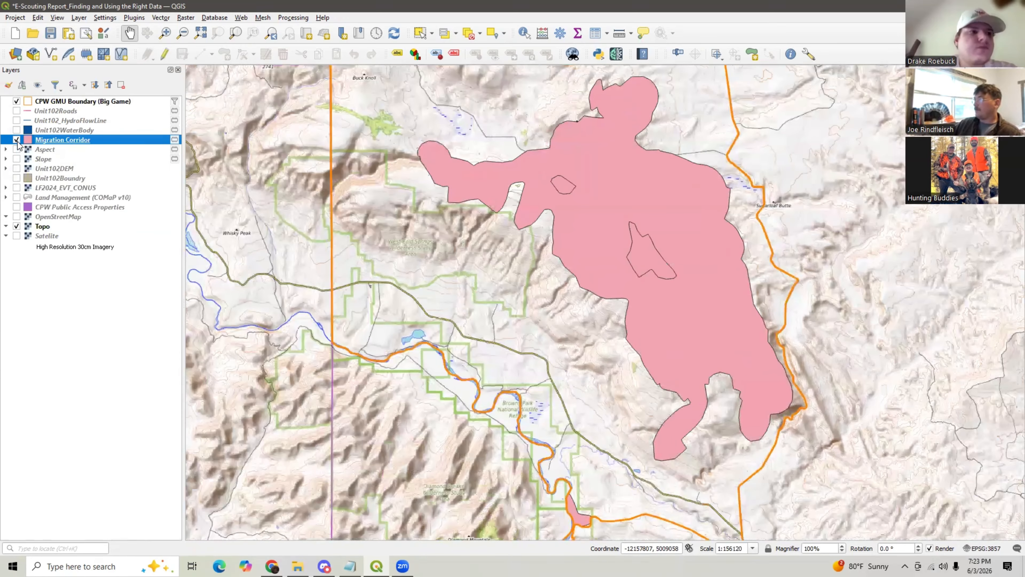
drag(506, 220, 447, 234)
drag(194, 163, 184, 164)
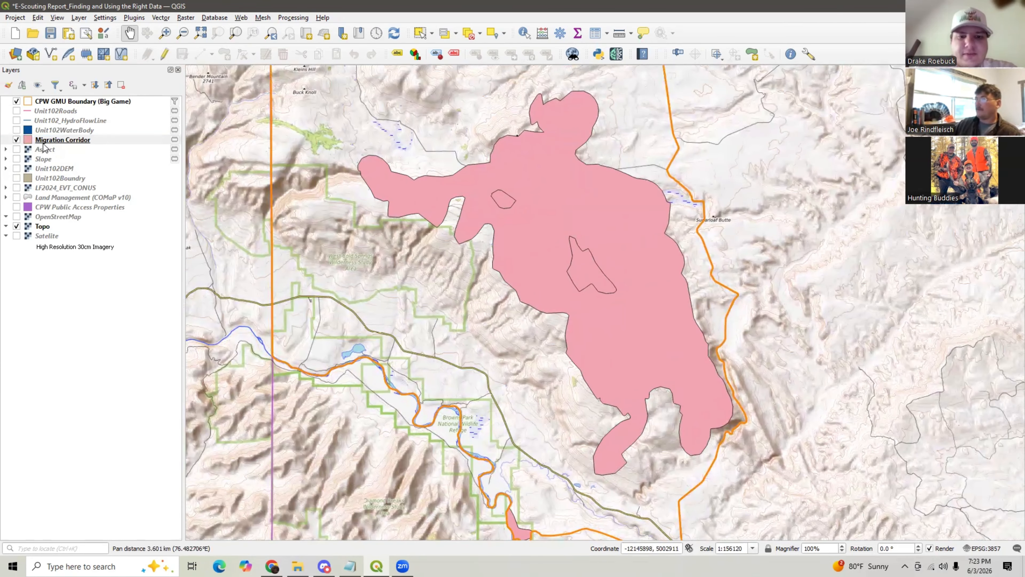
- Hide the Migration Corridor layer and briefly show and hide the Unit102DEM elevation layer
click(17, 140)
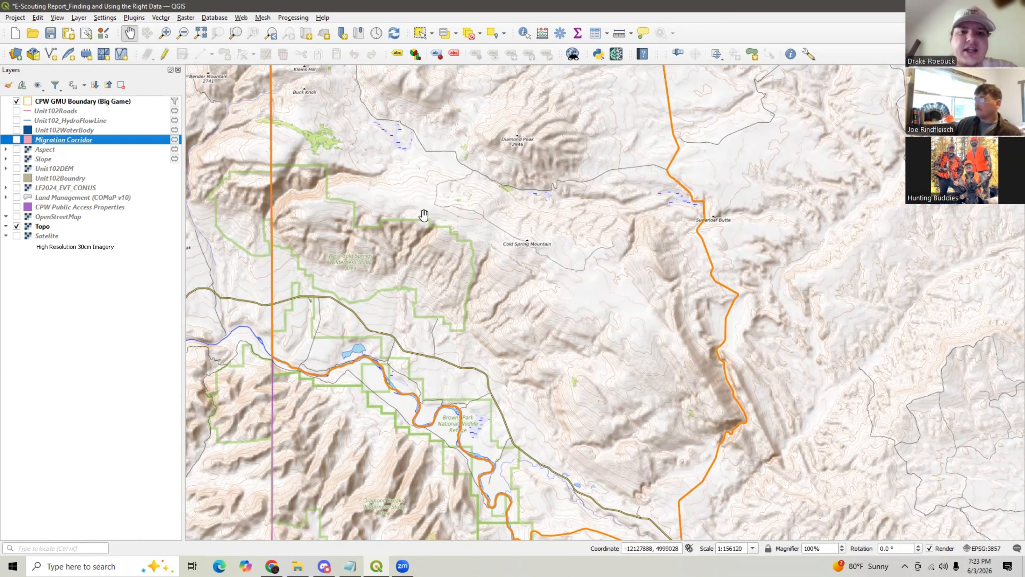
click(16, 140)
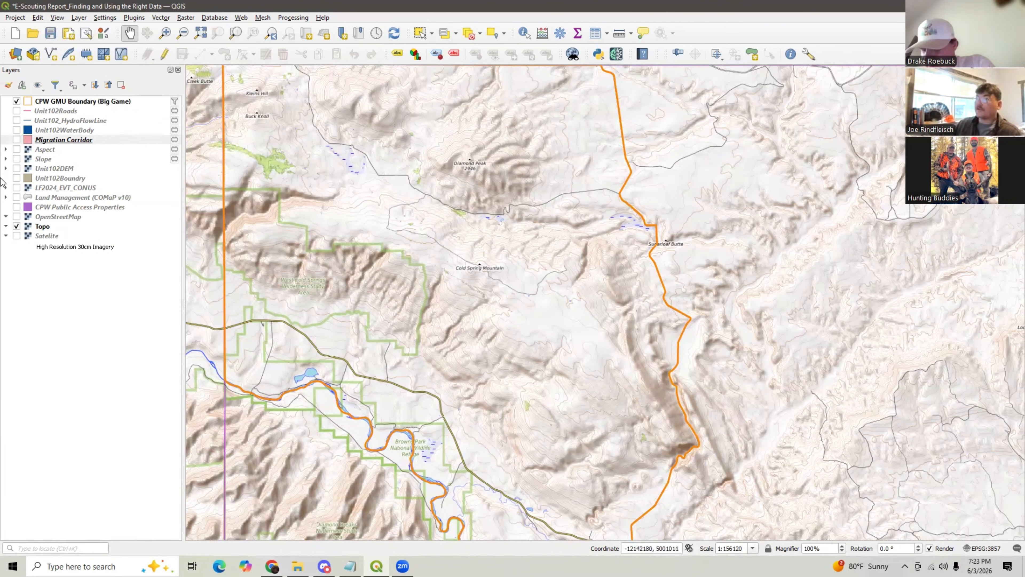
click(16, 169)
drag(377, 228, 352, 263)
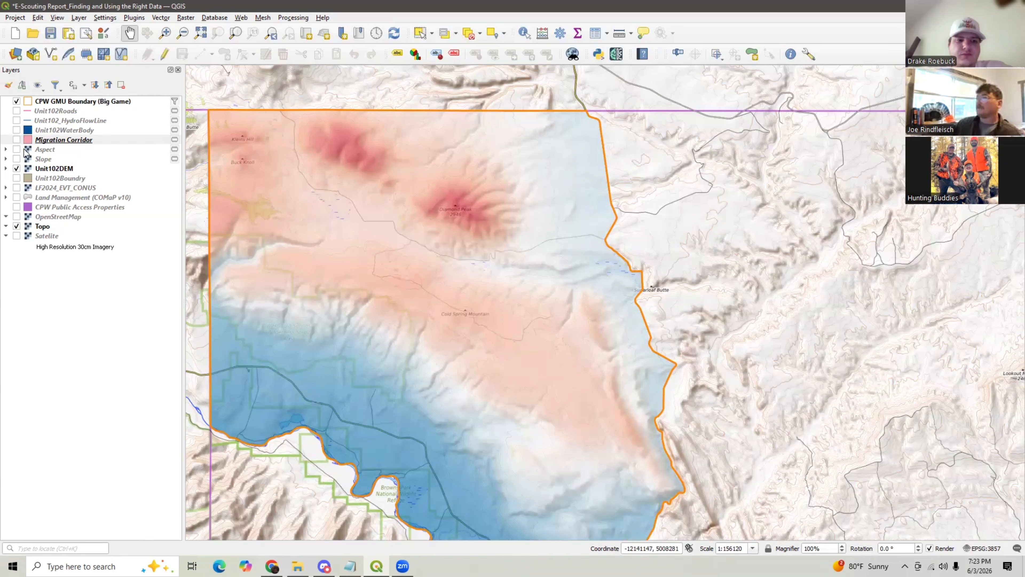
click(16, 169)
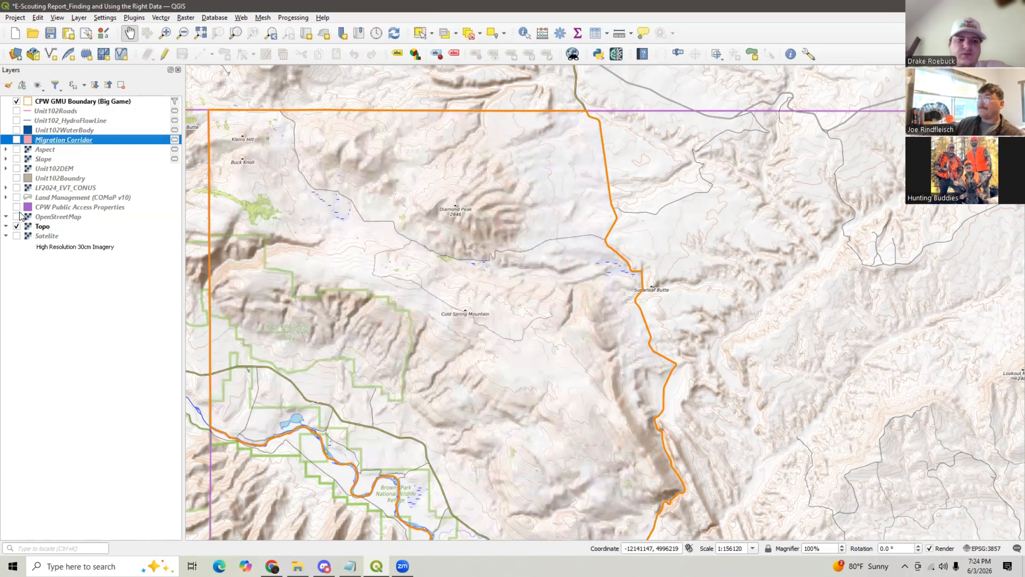
- Show the LF2024_EVT_CONUS vegetation layer and identify the vegetation type of a pixel inside the unit
click(16, 188)
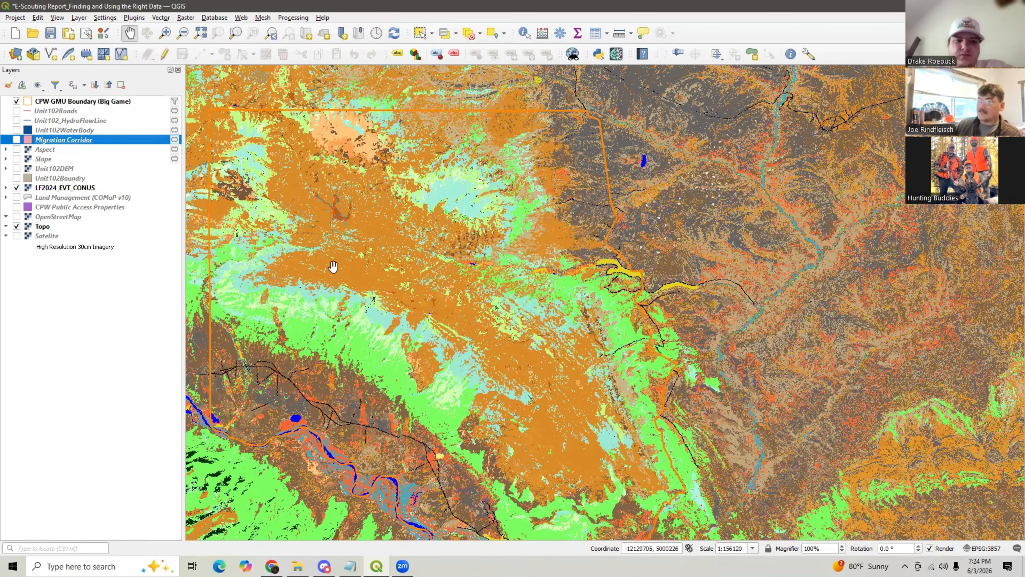
scroll(327, 267, up, 1)
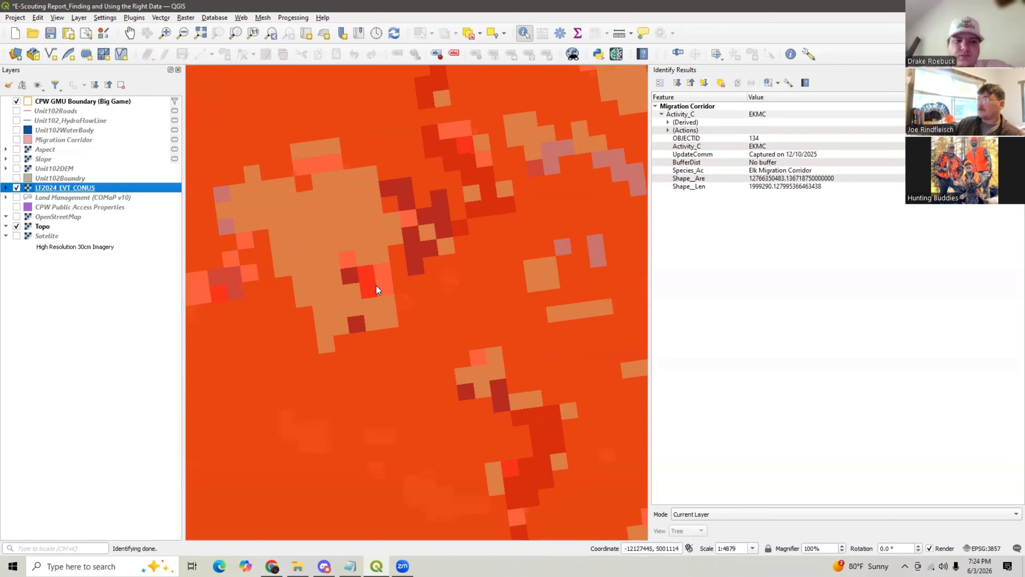
click(423, 326)
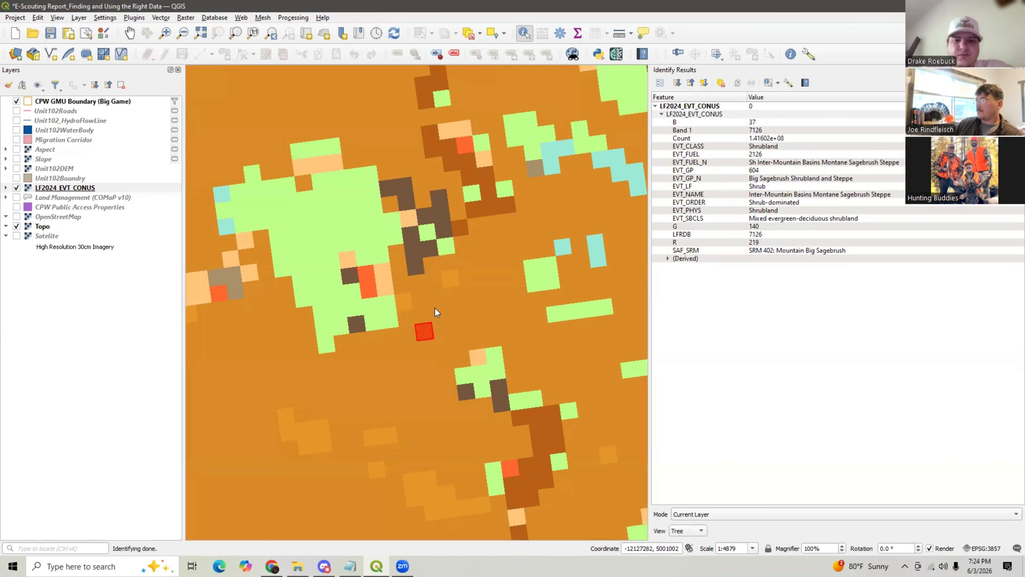
- Identify the vegetation types of several more pixels across the sagebrush, mahogany and aspen patches
click(456, 282)
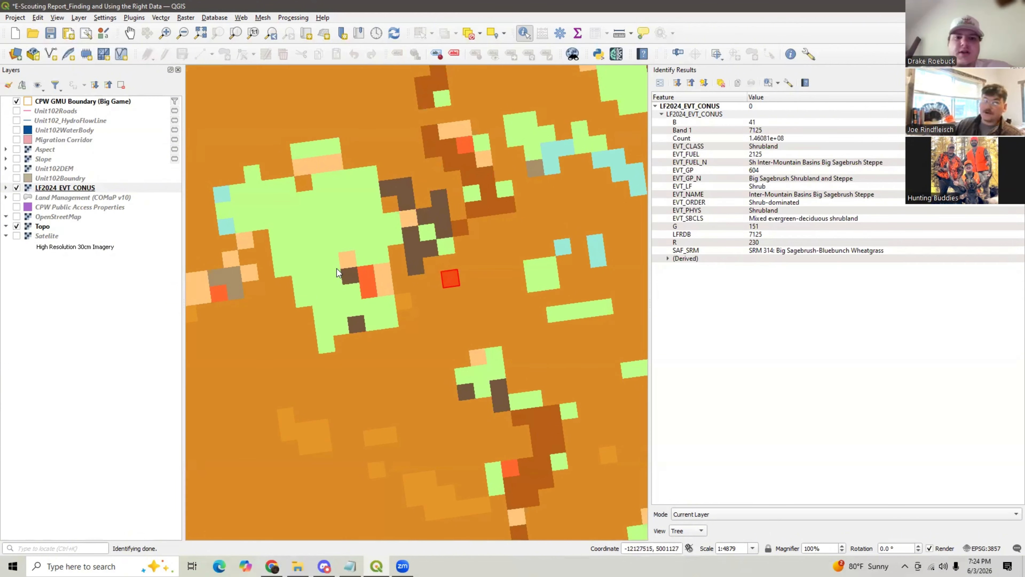
click(565, 249)
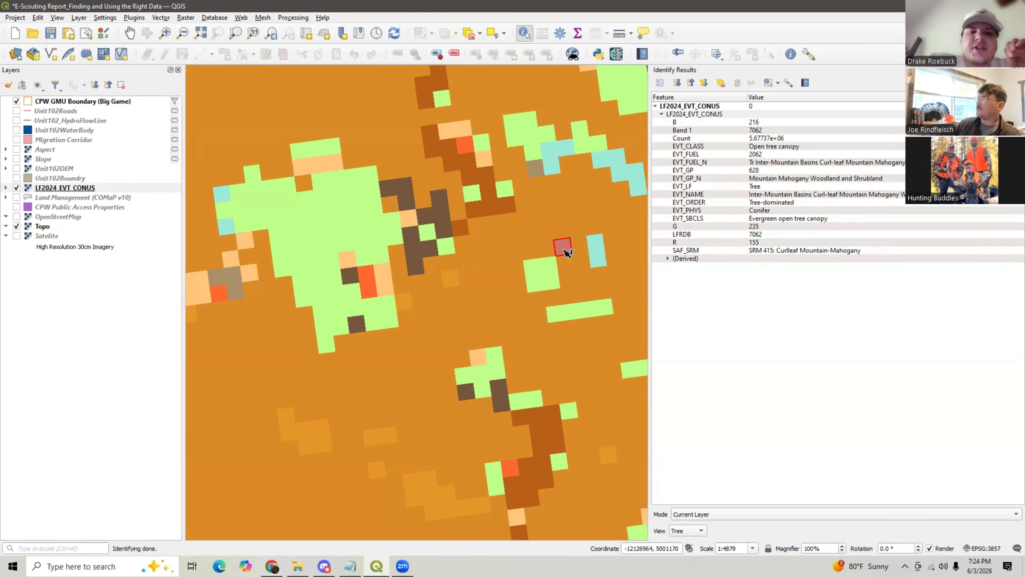
click(596, 247)
click(357, 227)
click(315, 228)
click(302, 250)
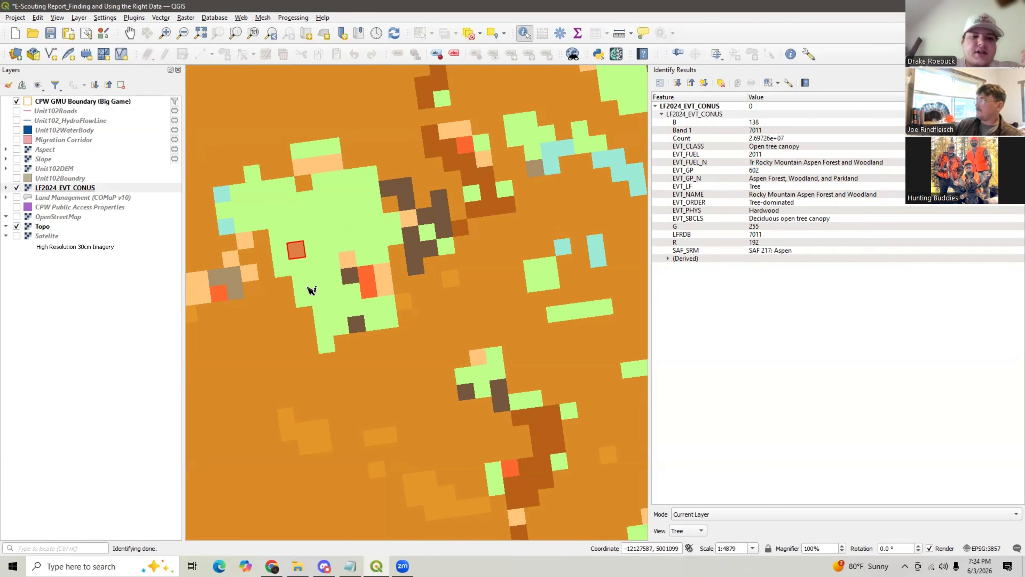
scroll(345, 220, down, 3)
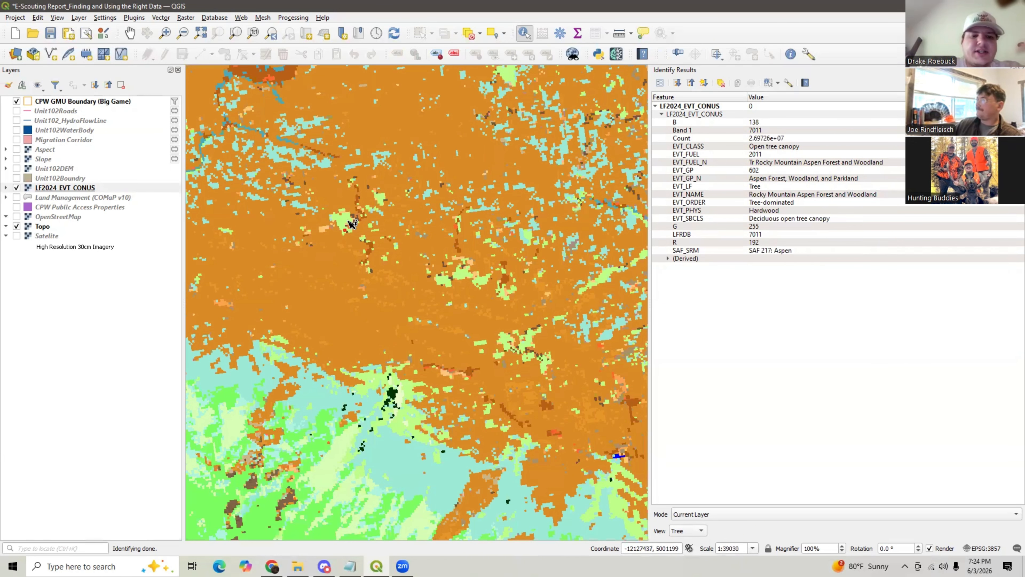
scroll(351, 223, down, 3)
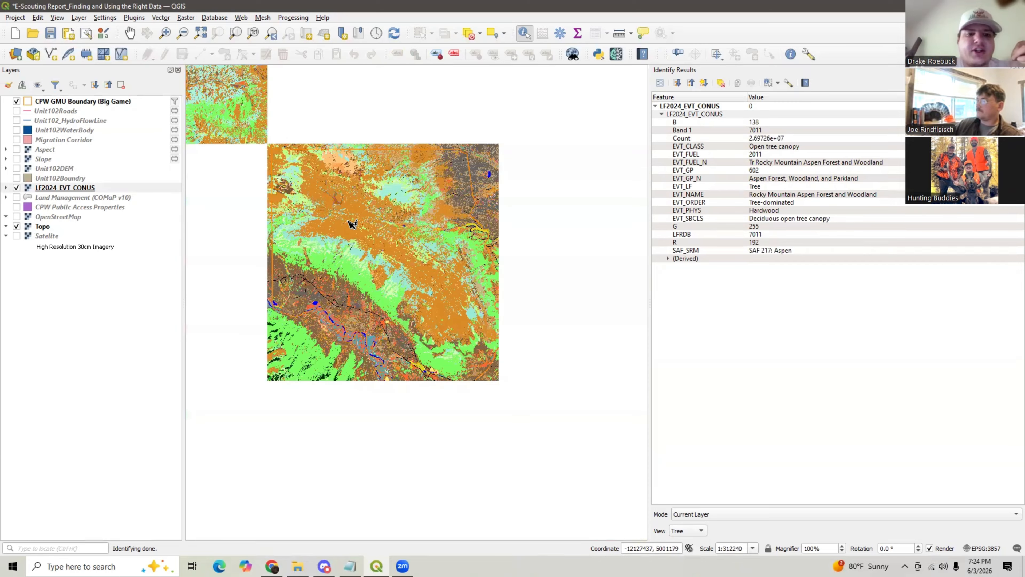
scroll(351, 223, down, 6)
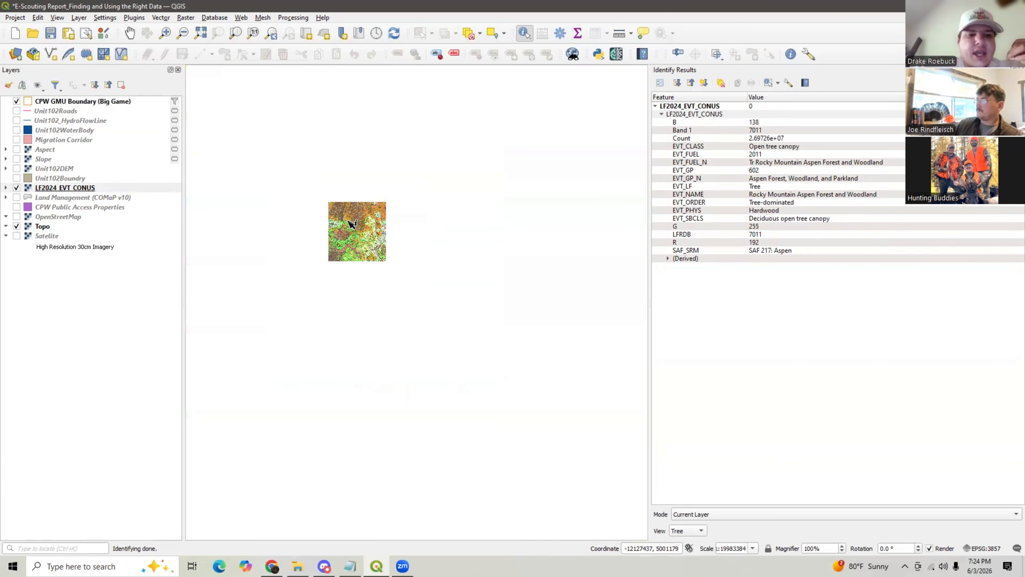
- Zoom to the full extent of the CPW GMU Boundary (Big Game) layer
scroll(351, 223, down, 1)
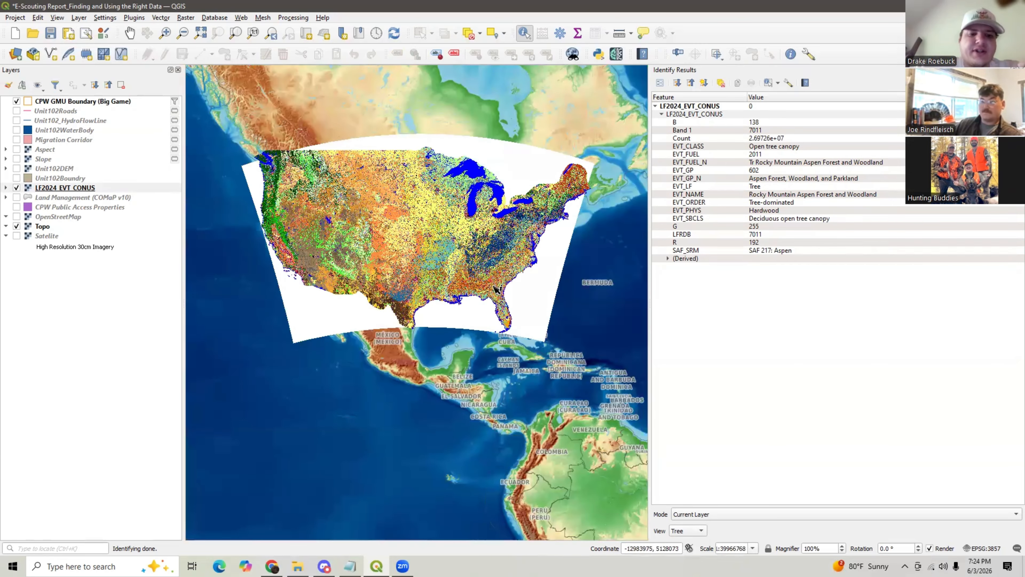
scroll(369, 208, up, 1)
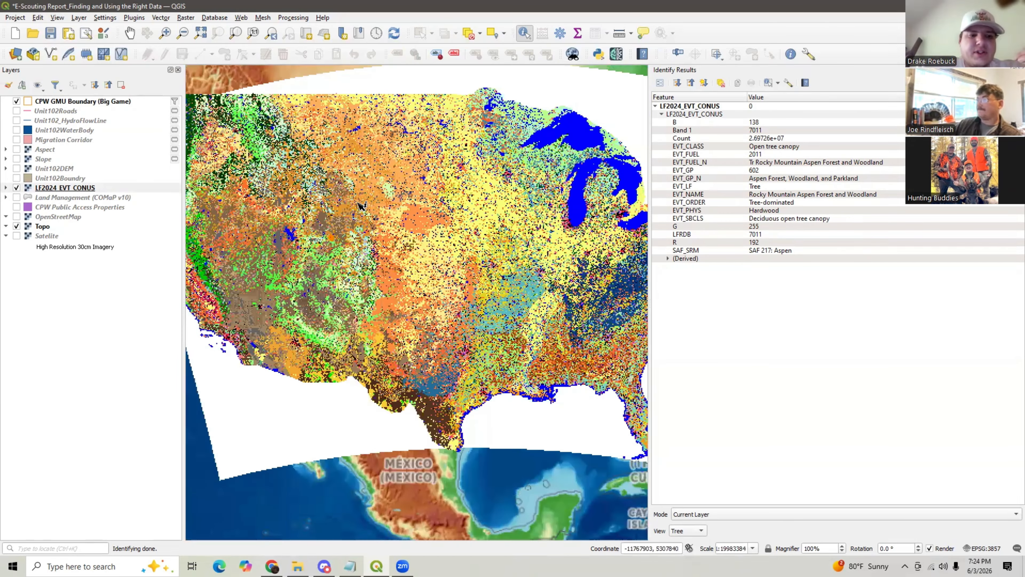
right_click(73, 104)
click(99, 111)
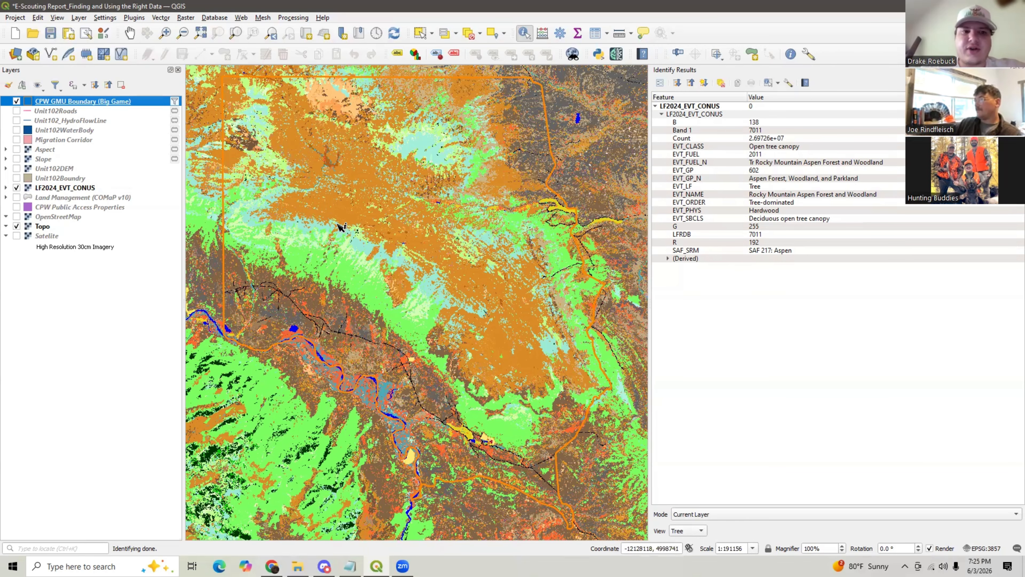
- Zoom into the unit and identify the vegetation type of a pixel in the mountain mahogany patch
scroll(345, 225, up, 1)
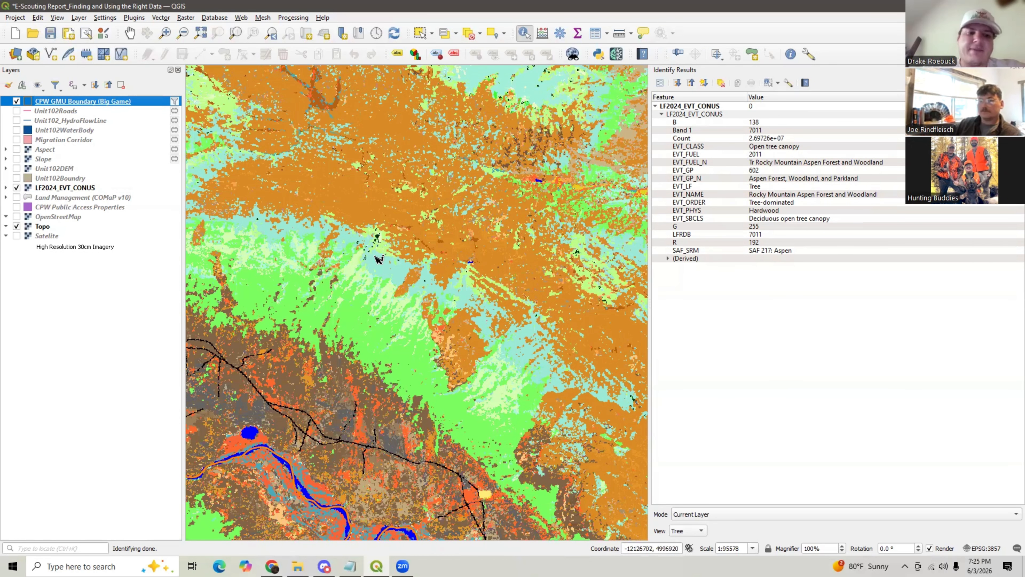
scroll(393, 271, up, 2)
click(500, 283)
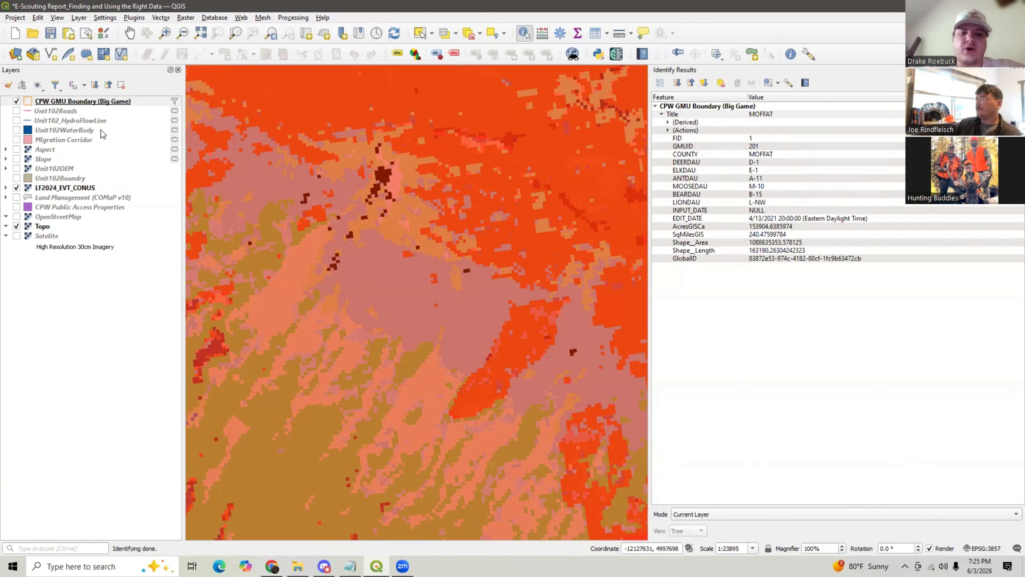
click(68, 187)
click(386, 271)
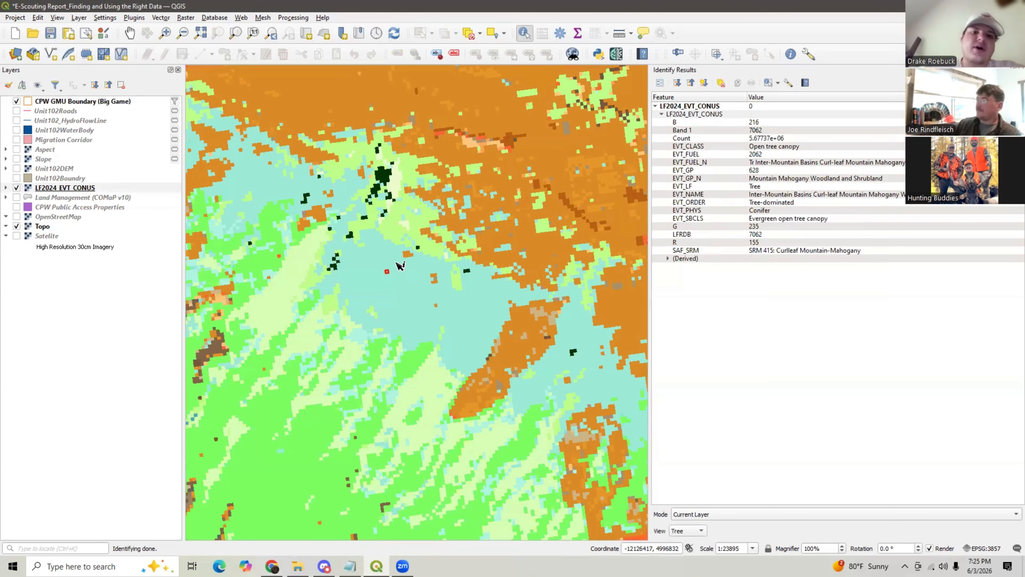
- Show the Unit102Roads, Unit102WaterBody and Unit102_HydroFlowLine layers over the topo basemap
scroll(399, 265, down, 3)
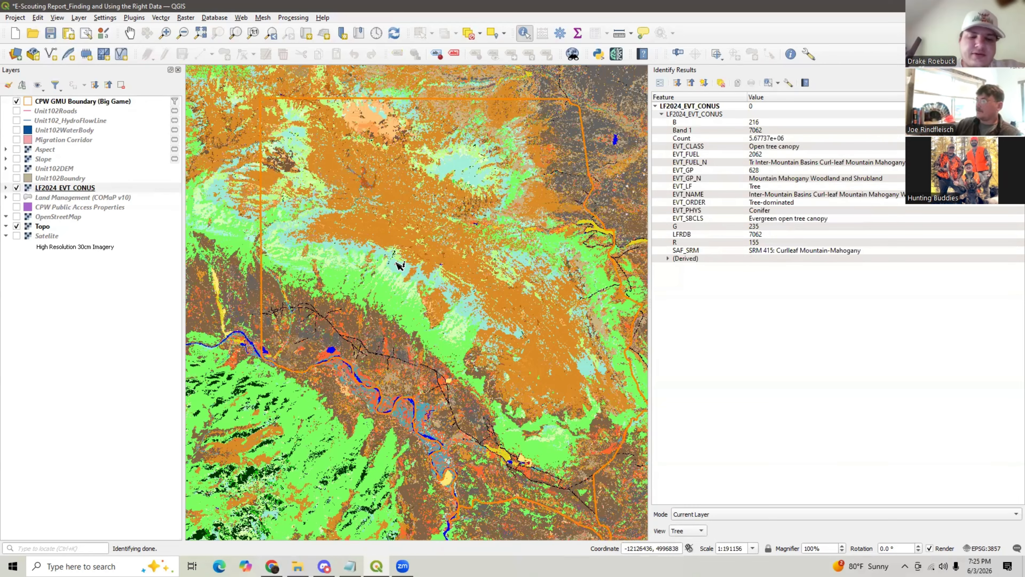
scroll(399, 264, up, 2)
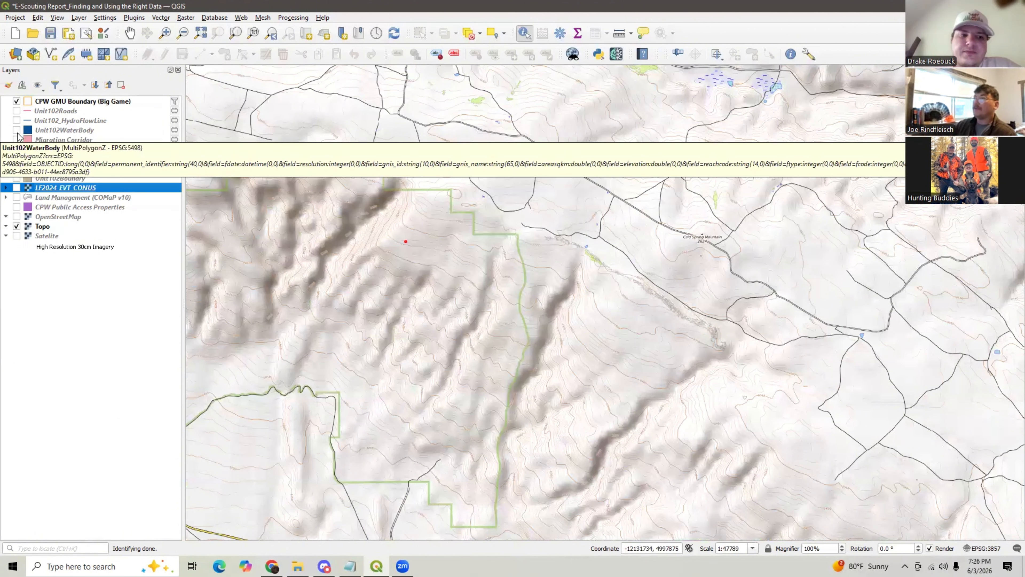
click(16, 111)
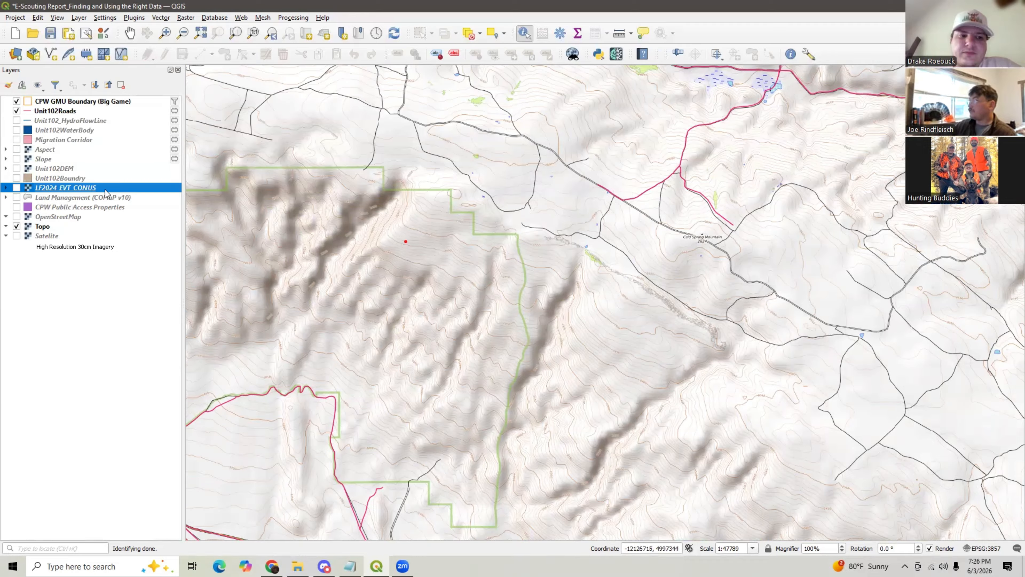
click(17, 130)
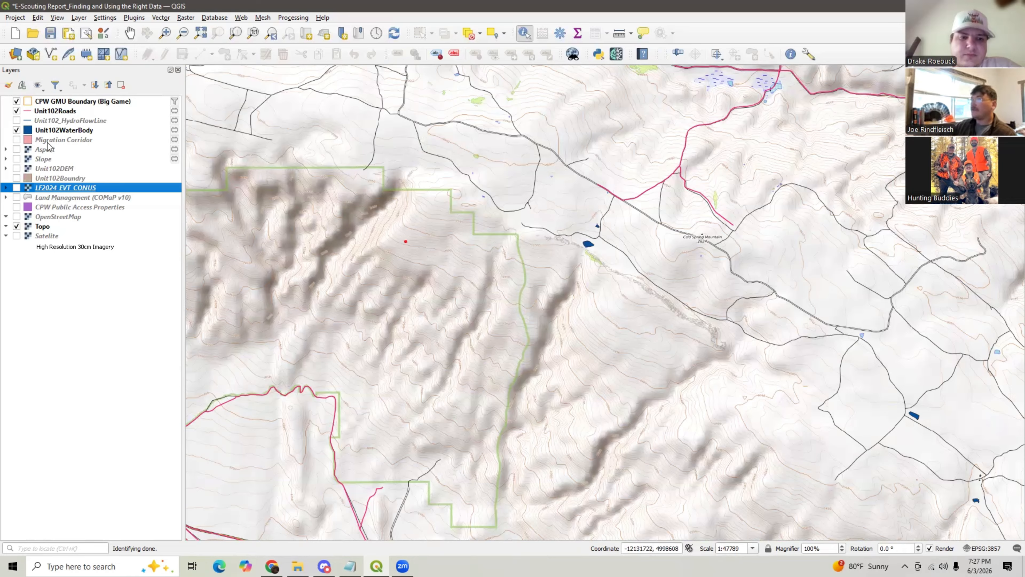
click(16, 120)
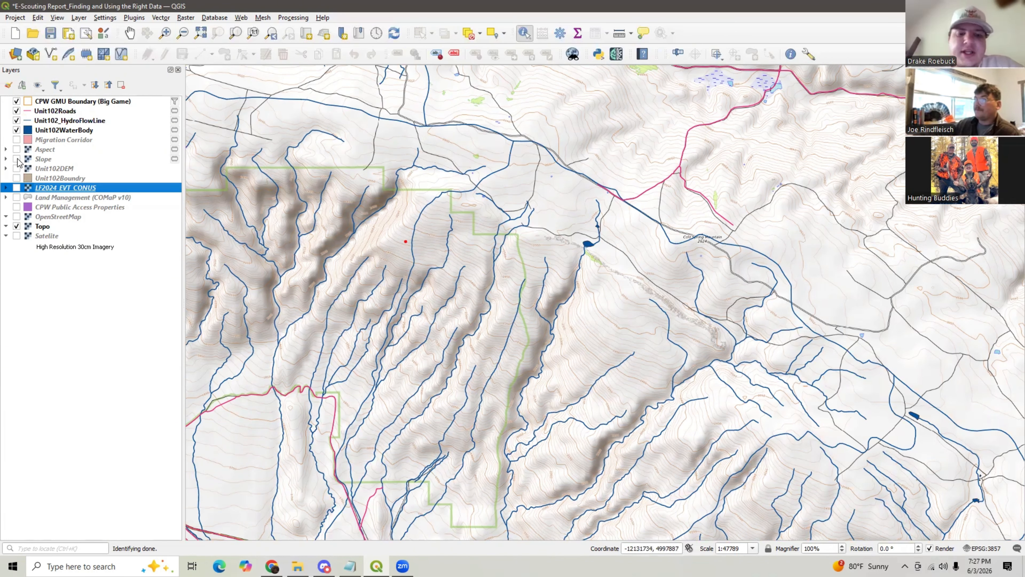
- Show the Unit102DEM elevation layer and toggle the LF2024_EVT_CONUS and Aspect layers over it
click(16, 168)
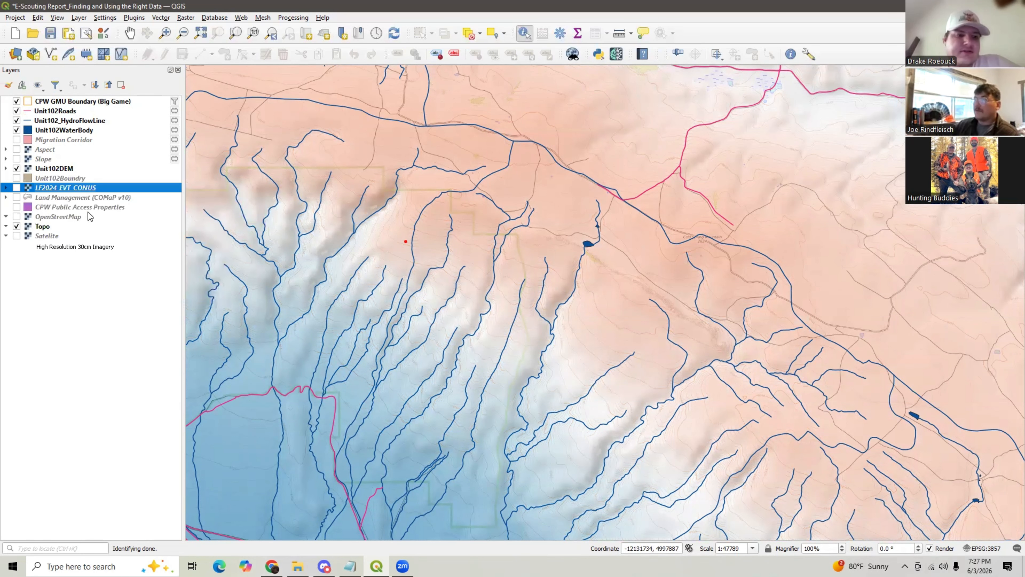
click(16, 187)
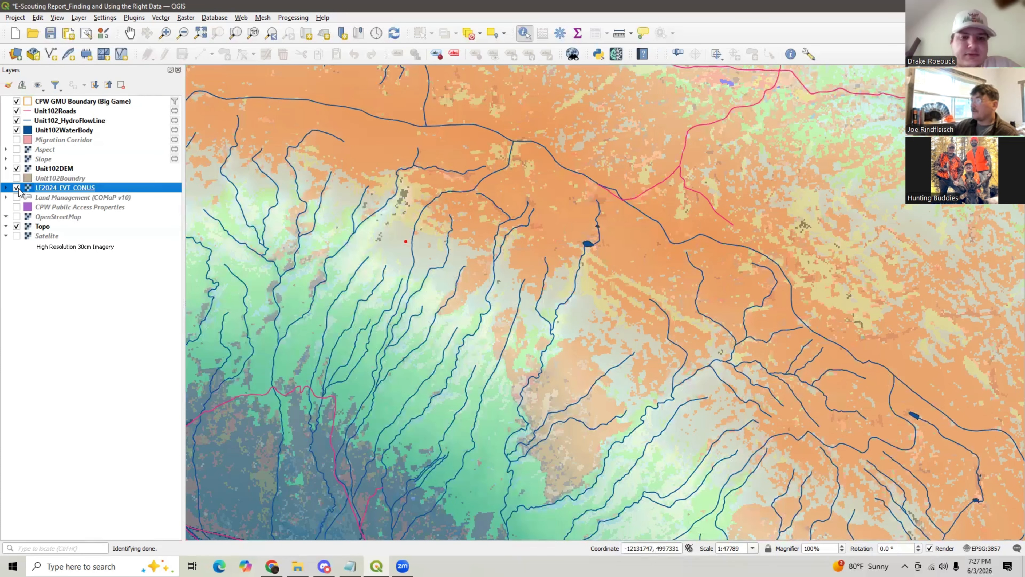
click(17, 188)
click(17, 188)
click(16, 188)
click(17, 188)
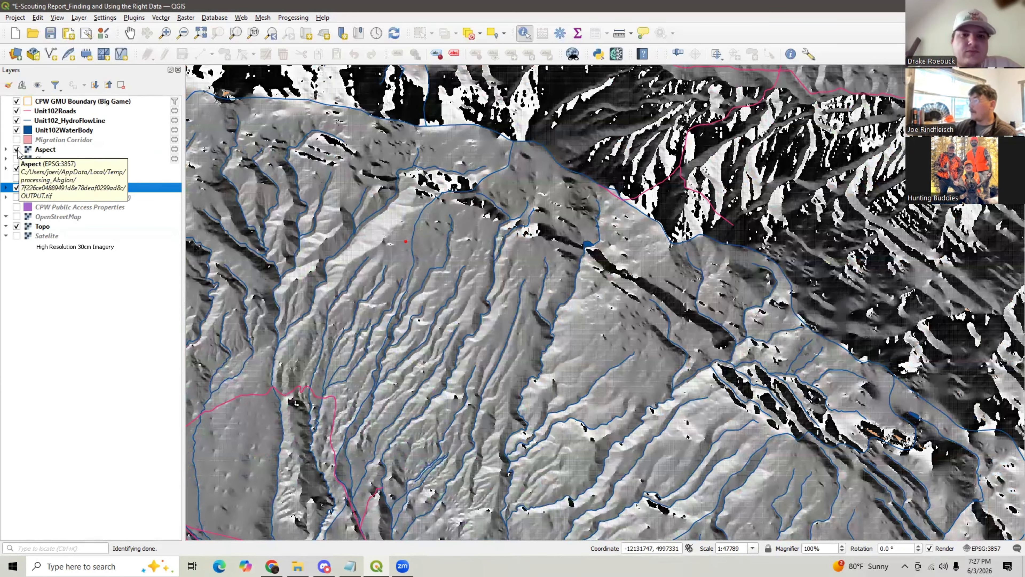
- Hide the Aspect, Unit102DEM, hydro flow line, water body, roads and vegetation layers
click(17, 150)
click(16, 168)
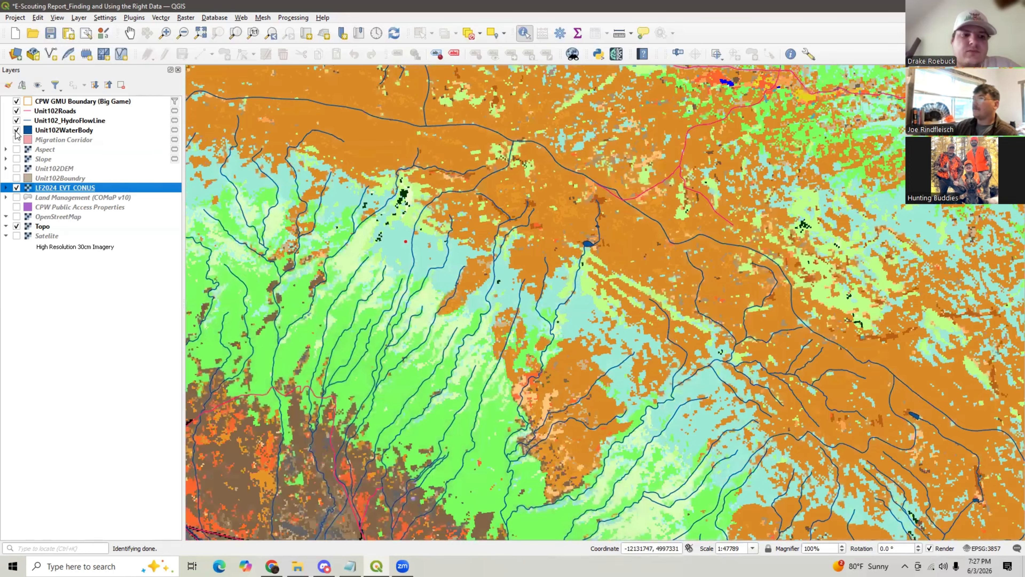
click(17, 120)
click(16, 130)
click(17, 111)
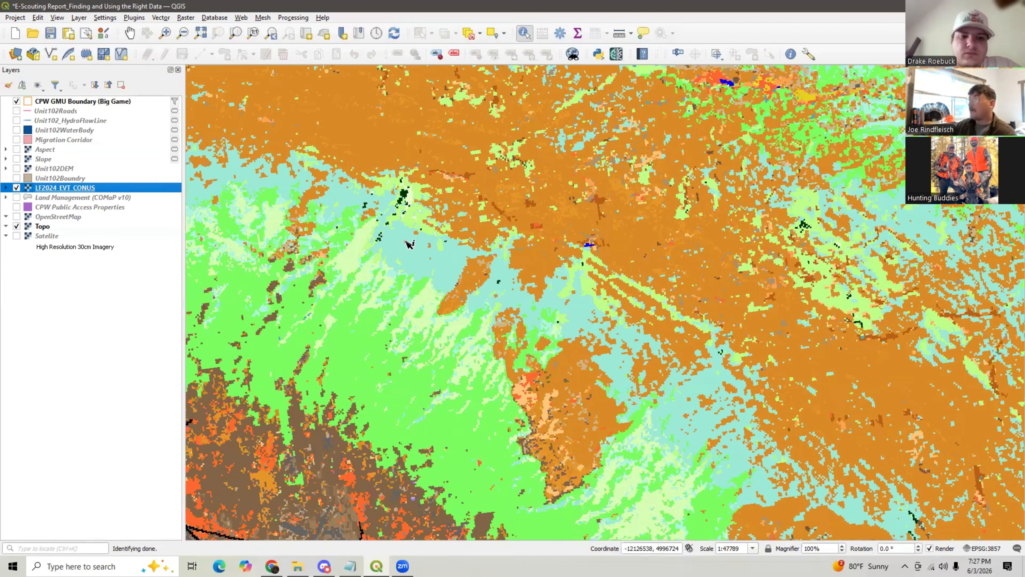
click(16, 187)
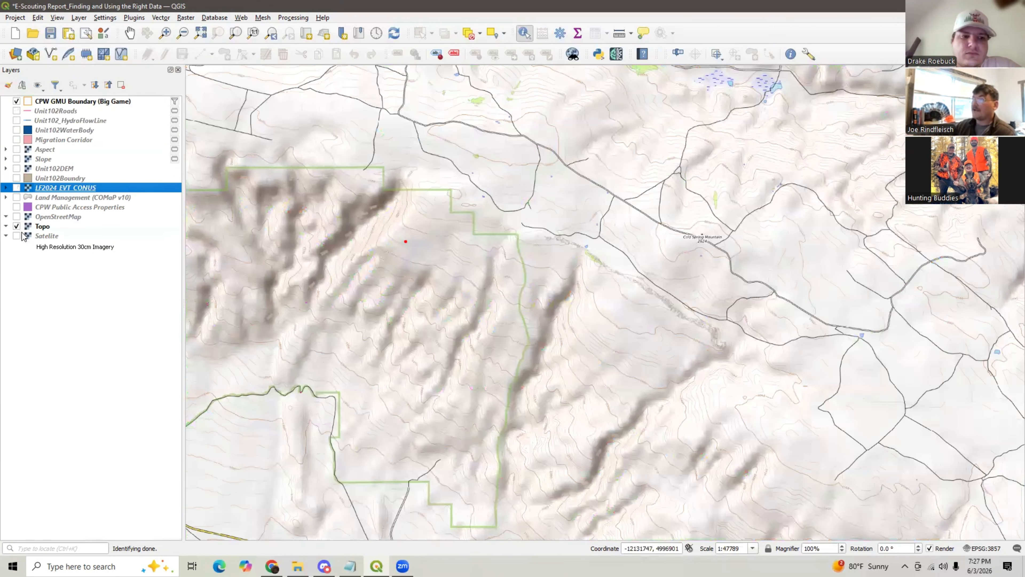
- Switch the basemap from Topo to Satellite and inspect the imagery of the drainages at close zoom
click(16, 235)
click(17, 226)
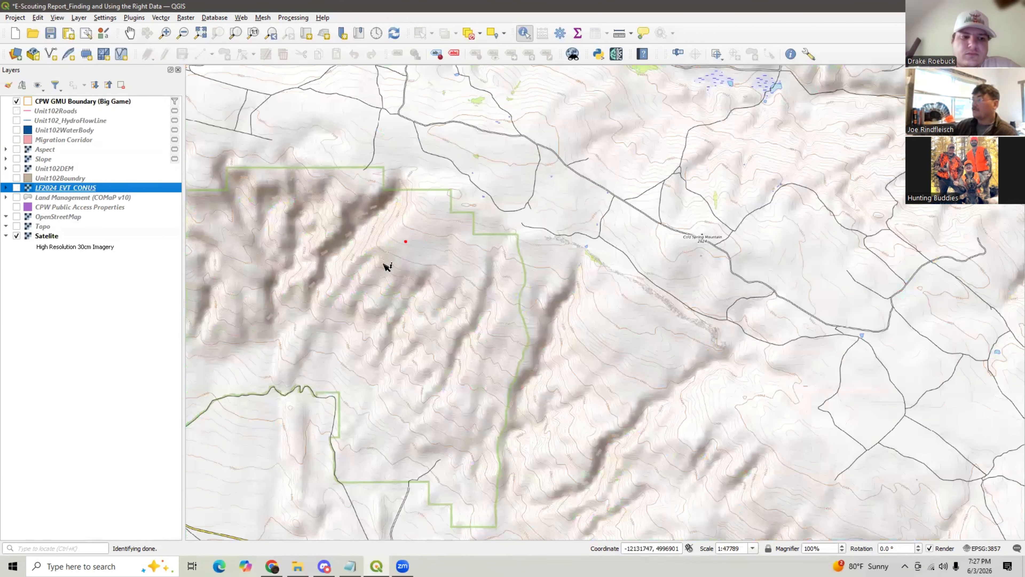
scroll(405, 229, up, 4)
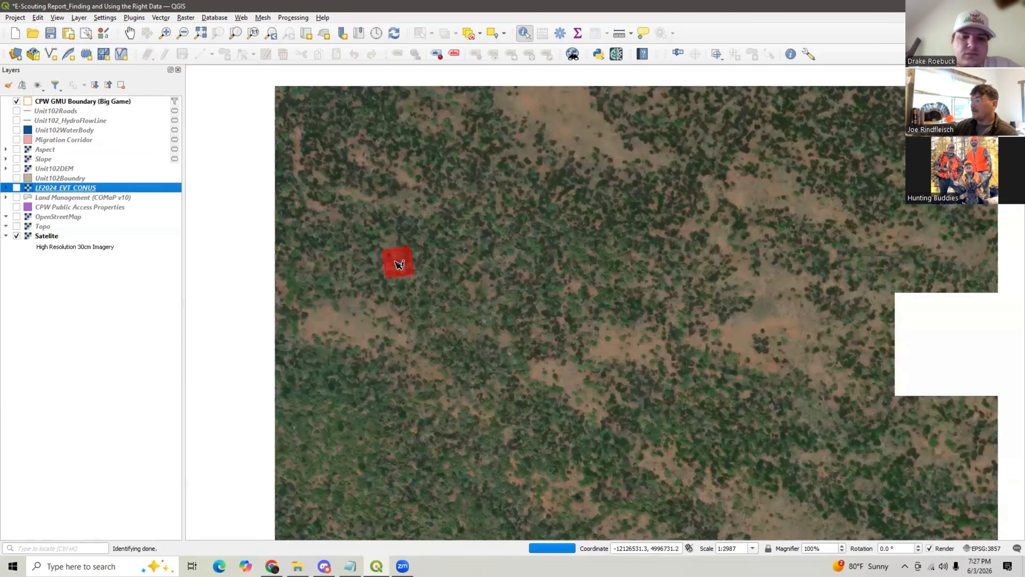
scroll(432, 259, down, 3)
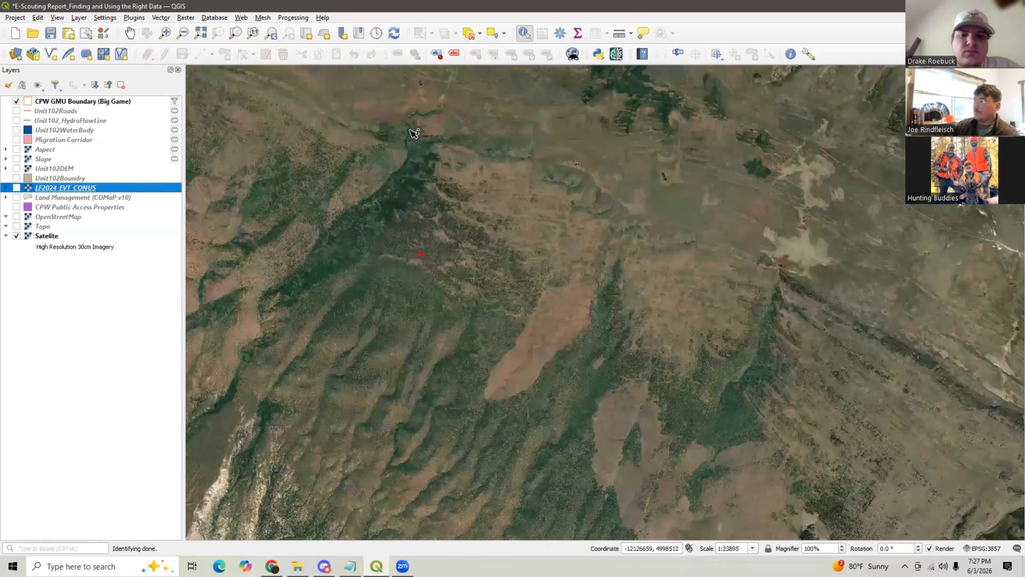
scroll(414, 133, up, 2)
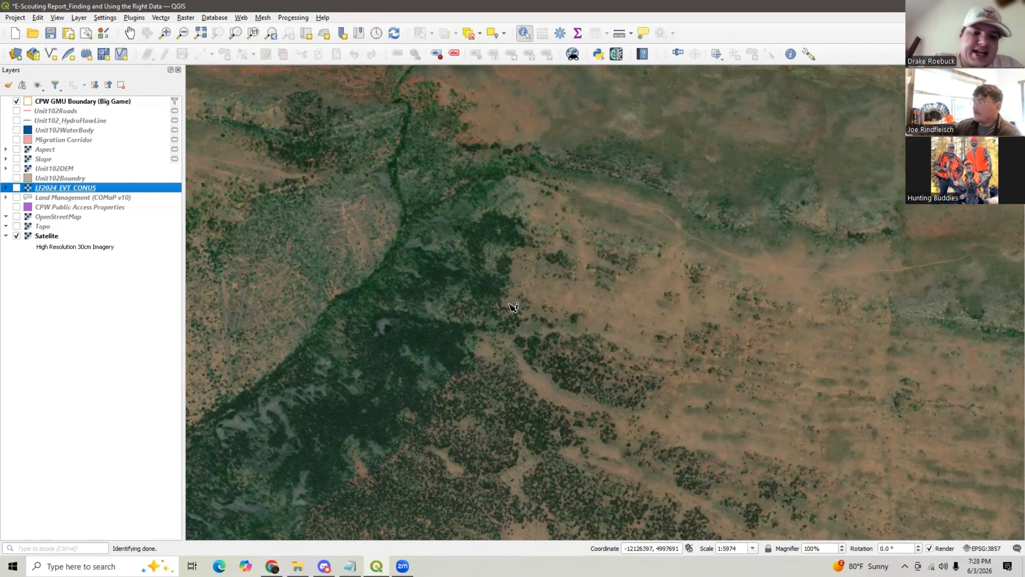
scroll(500, 309, down, 1)
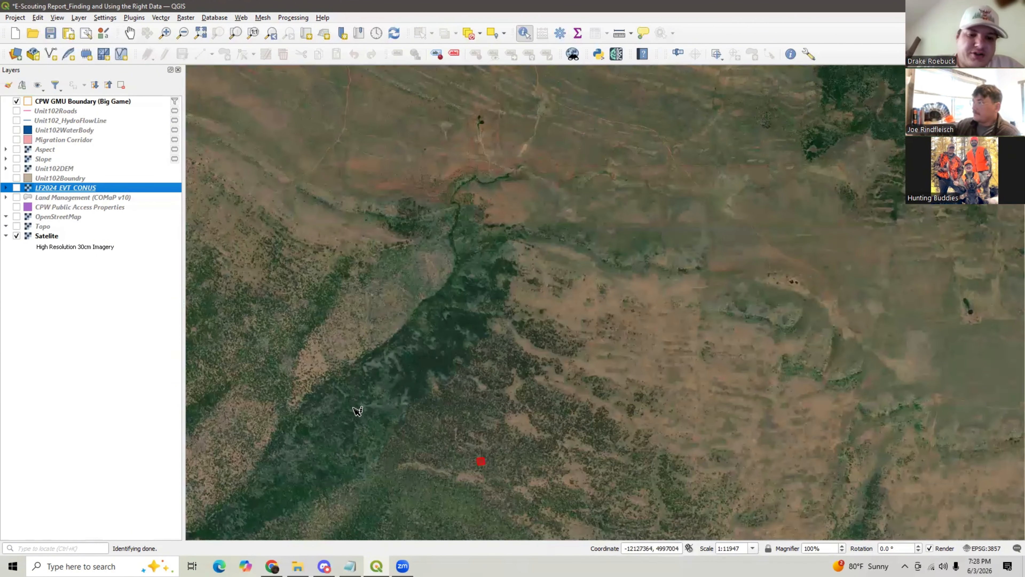
scroll(491, 115, up, 1)
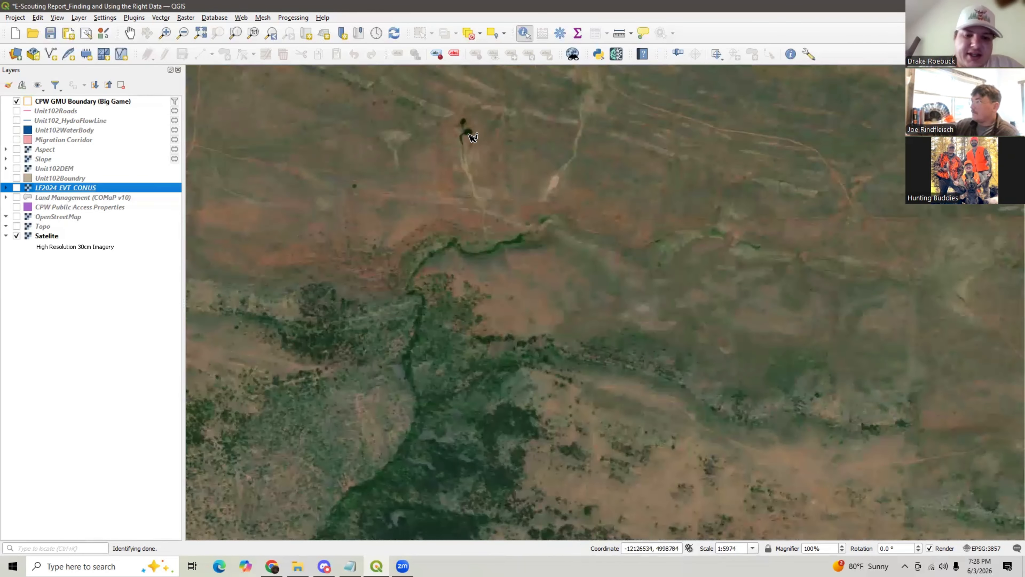
scroll(466, 153, up, 1)
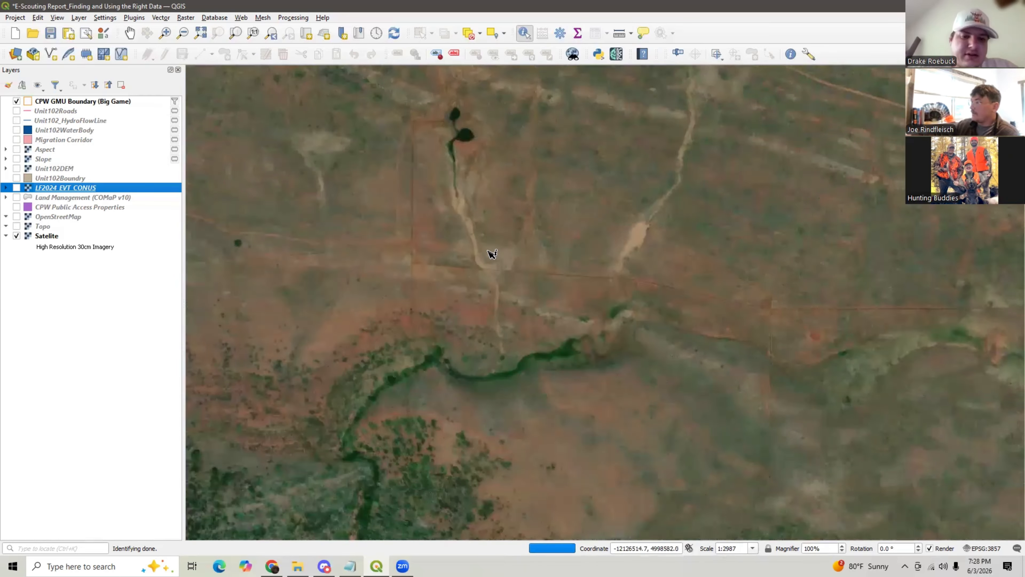
scroll(491, 254, down, 1)
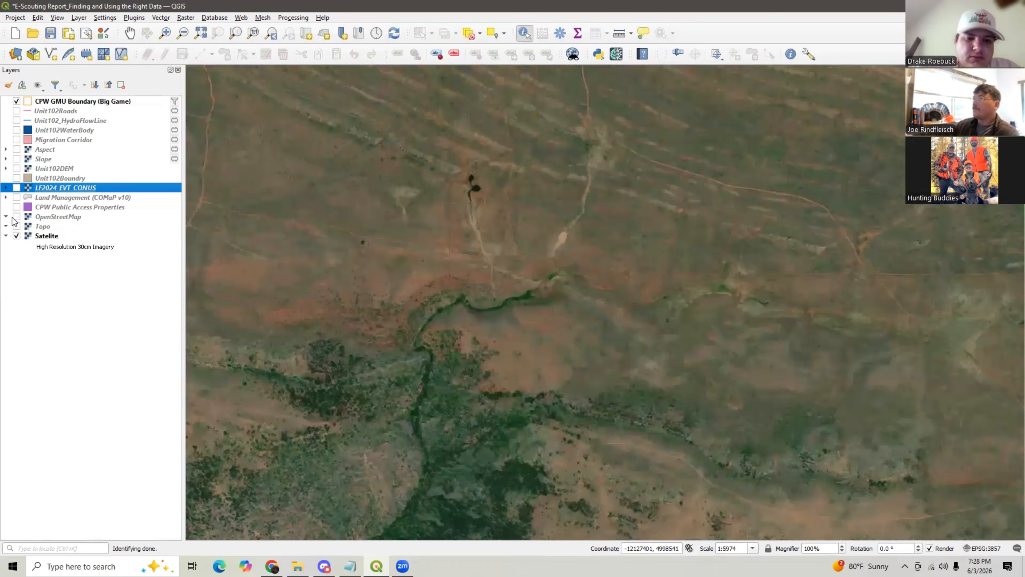
- Switch to the OpenStreetMap basemap and show the Land Management and CPW Public Access Properties layers
click(16, 237)
click(6, 235)
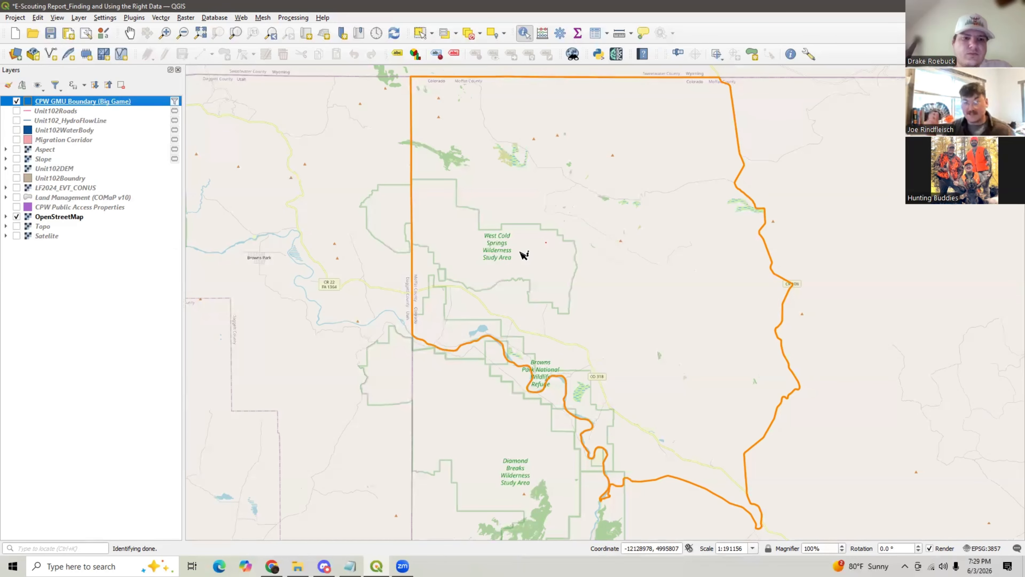
click(16, 197)
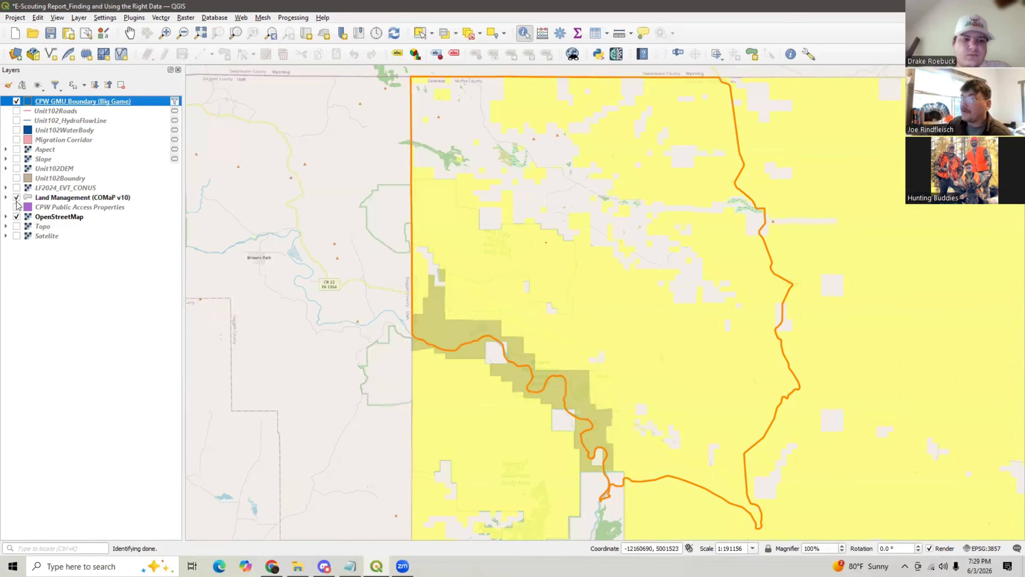
click(16, 207)
- Identify the unit's GMU boundary feature on the map
click(522, 239)
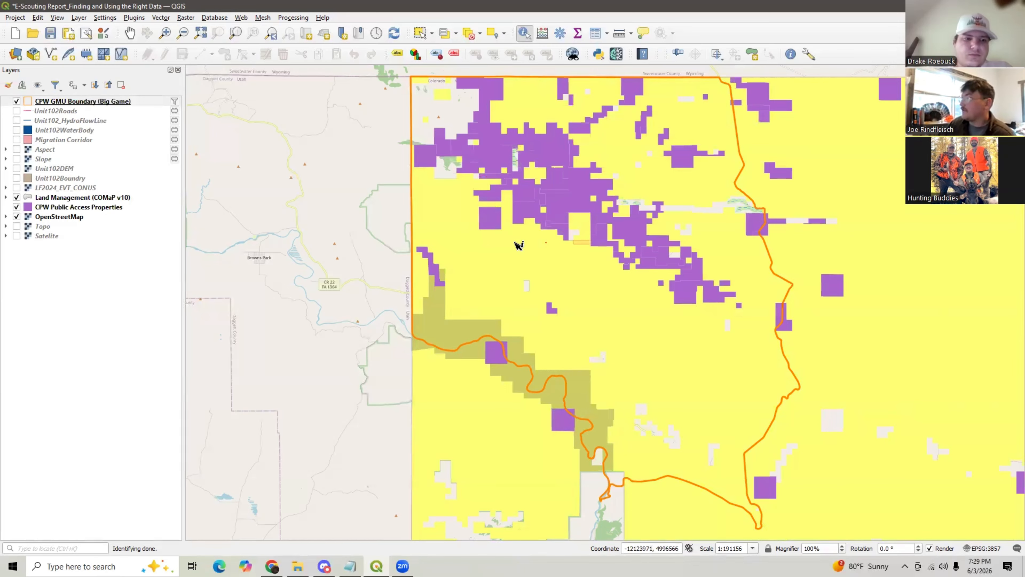
click(533, 260)
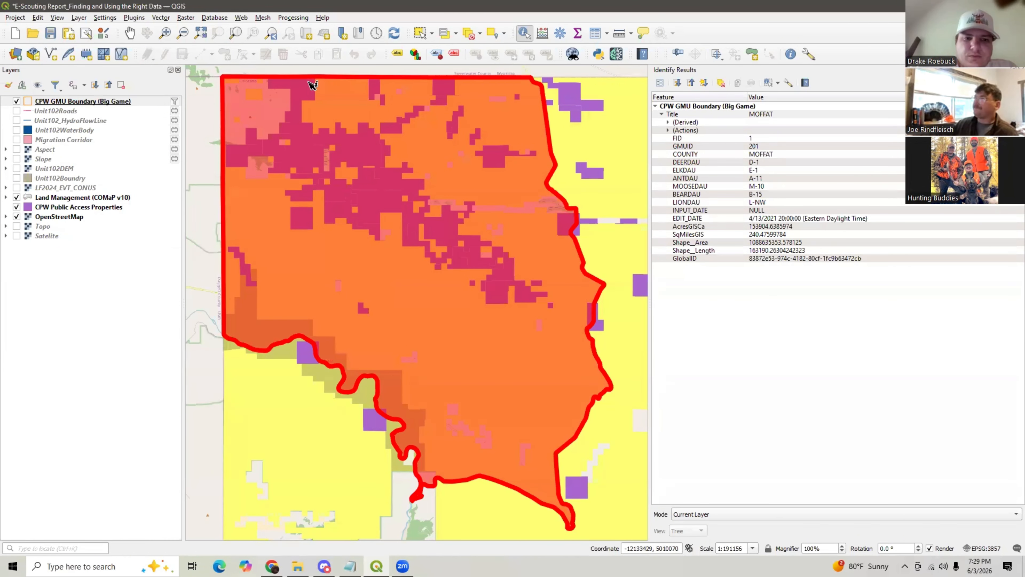
click(129, 33)
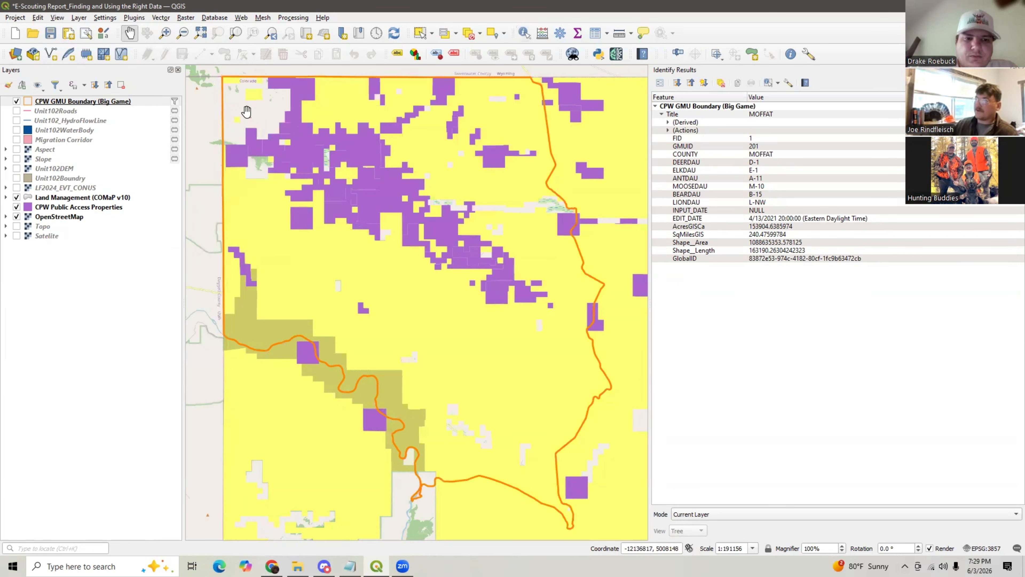
- Zoom and pan across the public access parcels inside the unit to examine them
scroll(247, 107, up, 1)
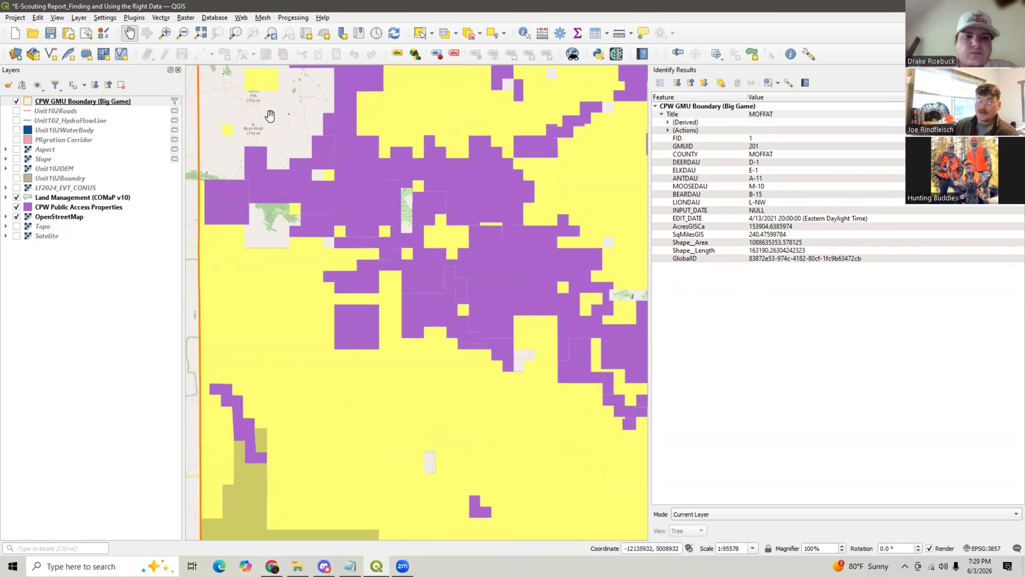
drag(452, 202, 301, 175)
scroll(303, 176, up, 2)
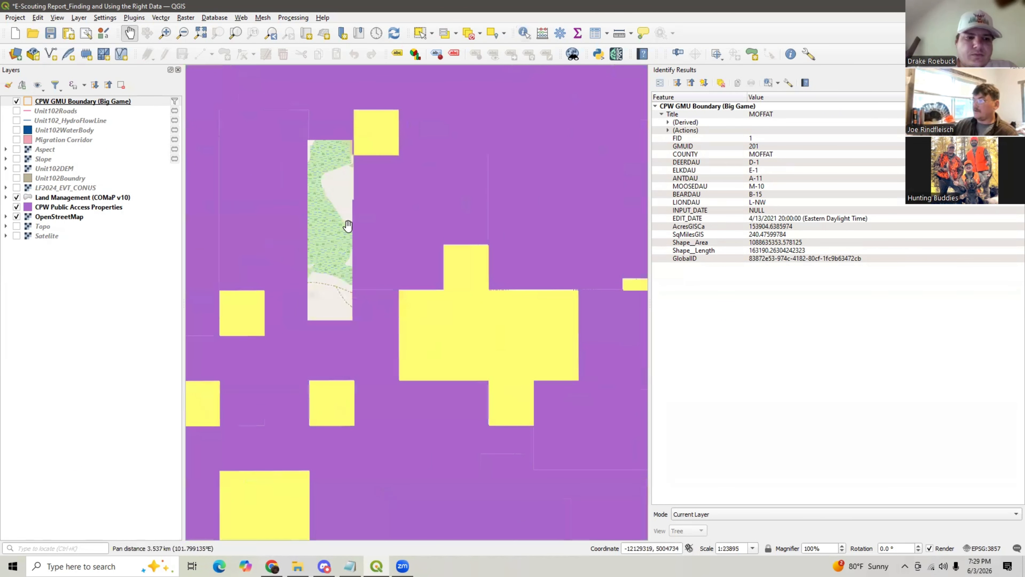
scroll(365, 248, down, 2)
drag(445, 310, 414, 248)
scroll(443, 338, up, 1)
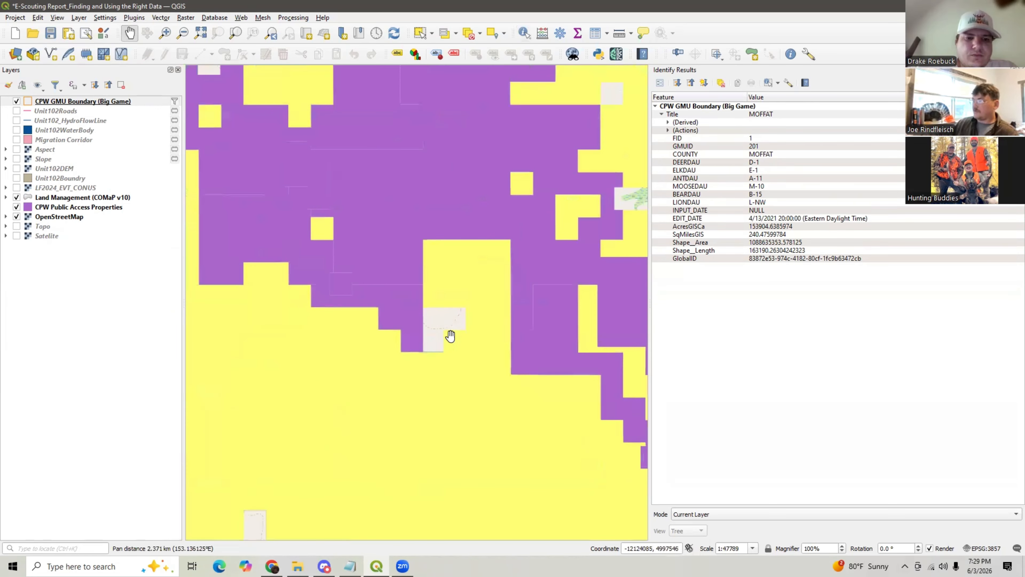
drag(479, 331, 348, 337)
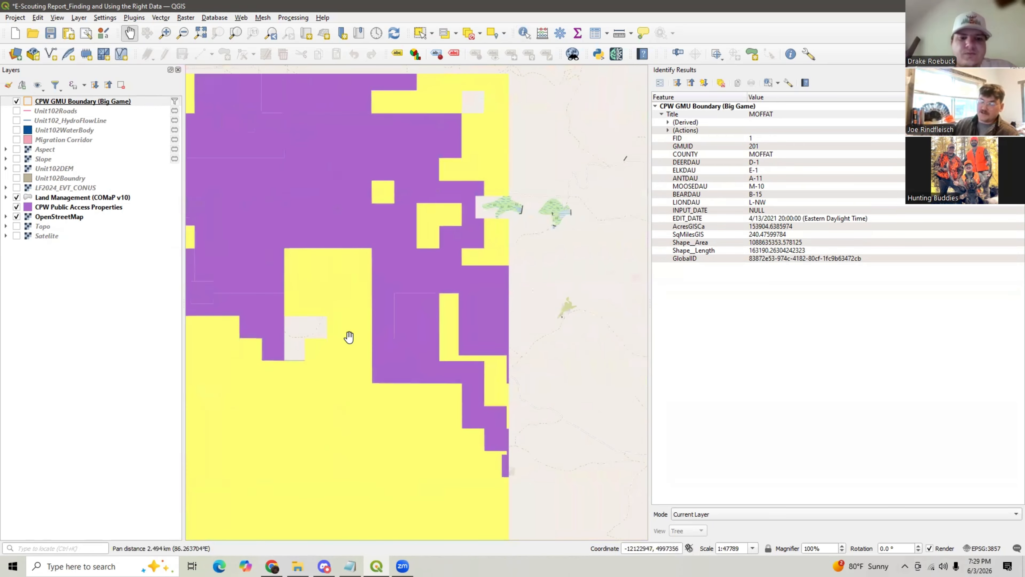
drag(550, 225, 467, 256)
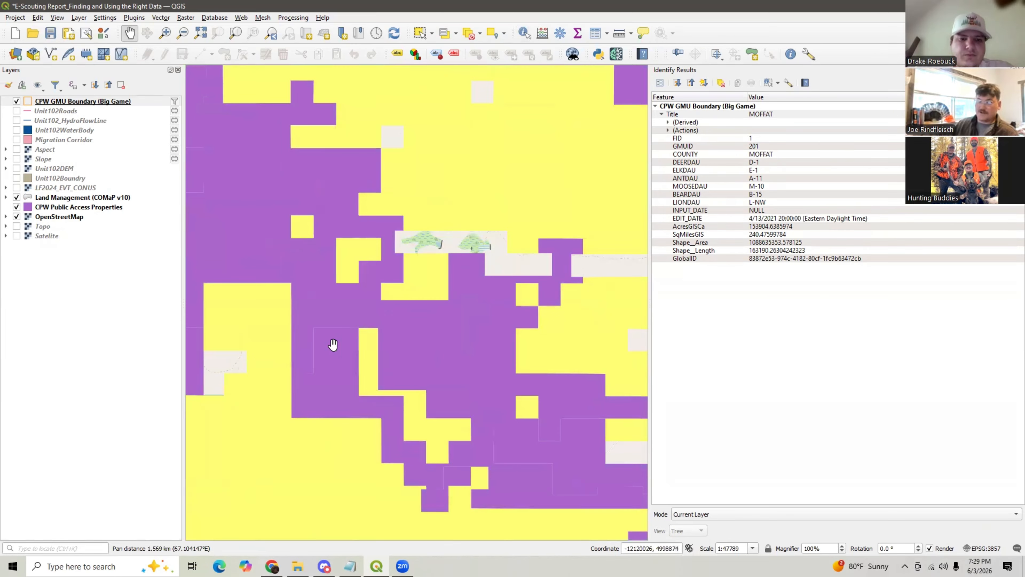
- Zoom out to the whole unit and display the Aspect layer, then switch to the Slope layer
drag(333, 345, 371, 270)
scroll(404, 251, down, 2)
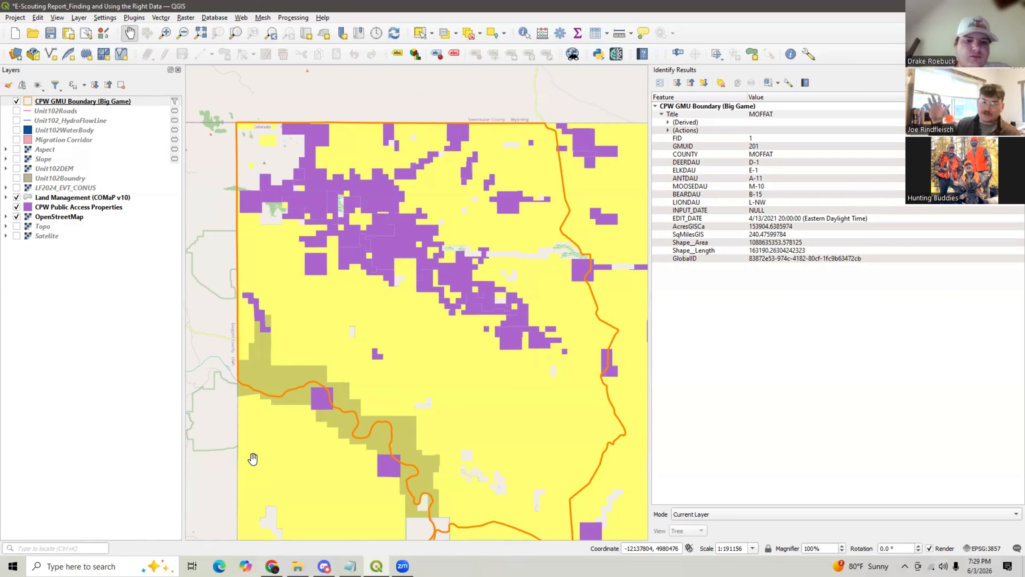
click(16, 149)
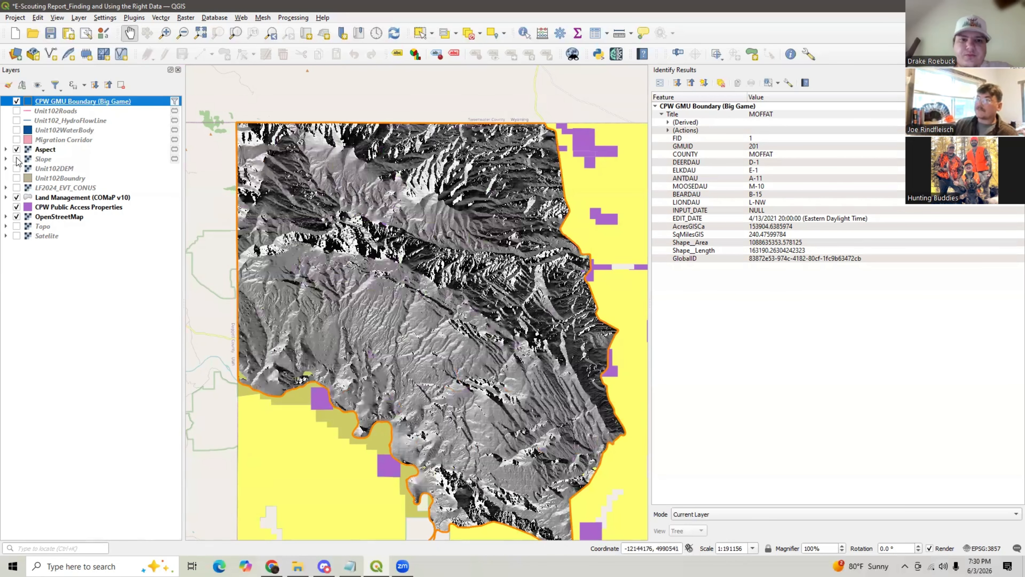
click(16, 149)
click(16, 158)
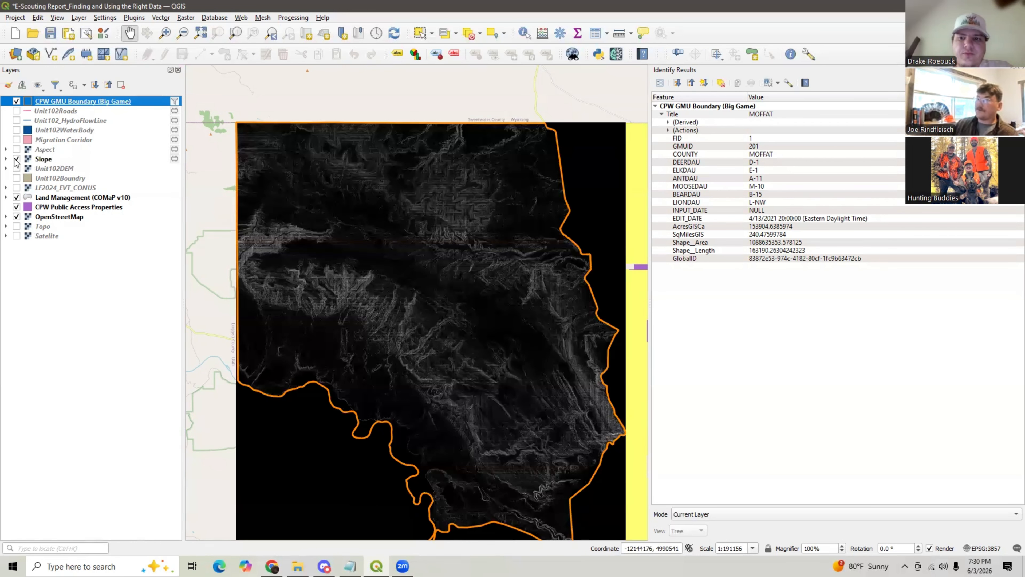
- Hide the terrain layers and briefly display the Migration Corridor layer over the unit
click(16, 150)
click(16, 159)
click(16, 149)
click(17, 139)
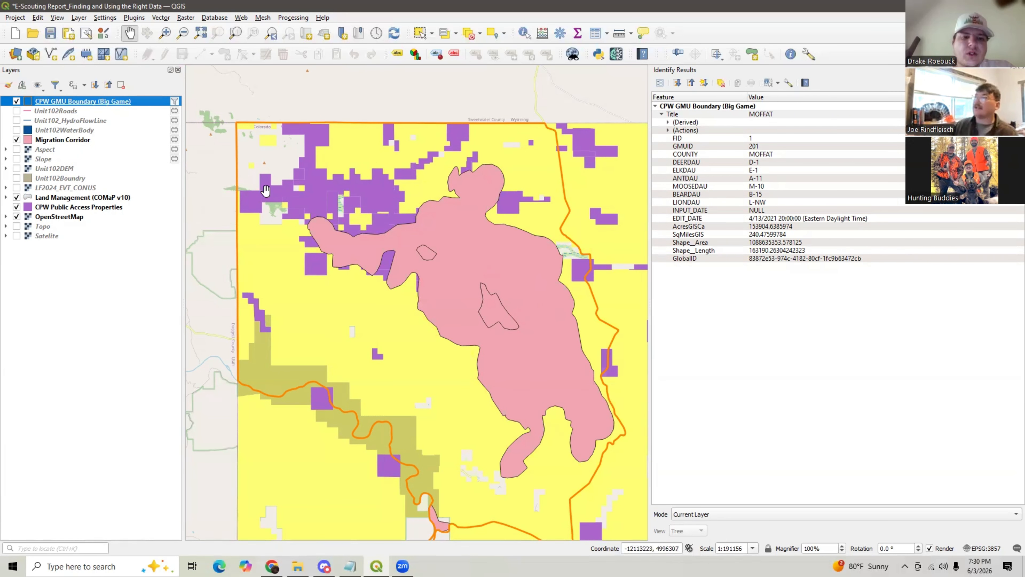
click(17, 140)
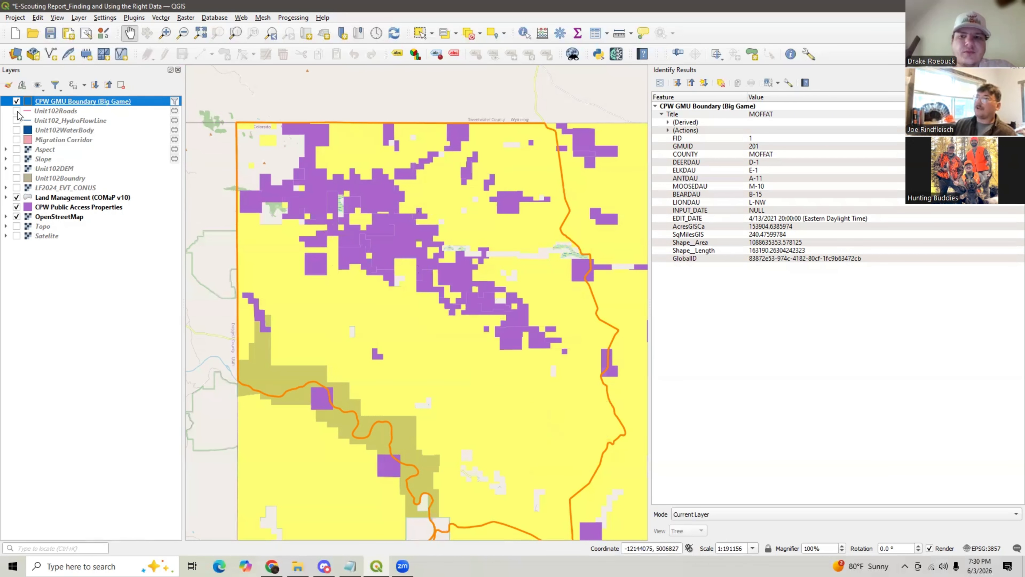
- Display the Unit102Roads and Unit102_HydroFlowLine layers over the unit, then hide the overlays
click(16, 110)
click(16, 120)
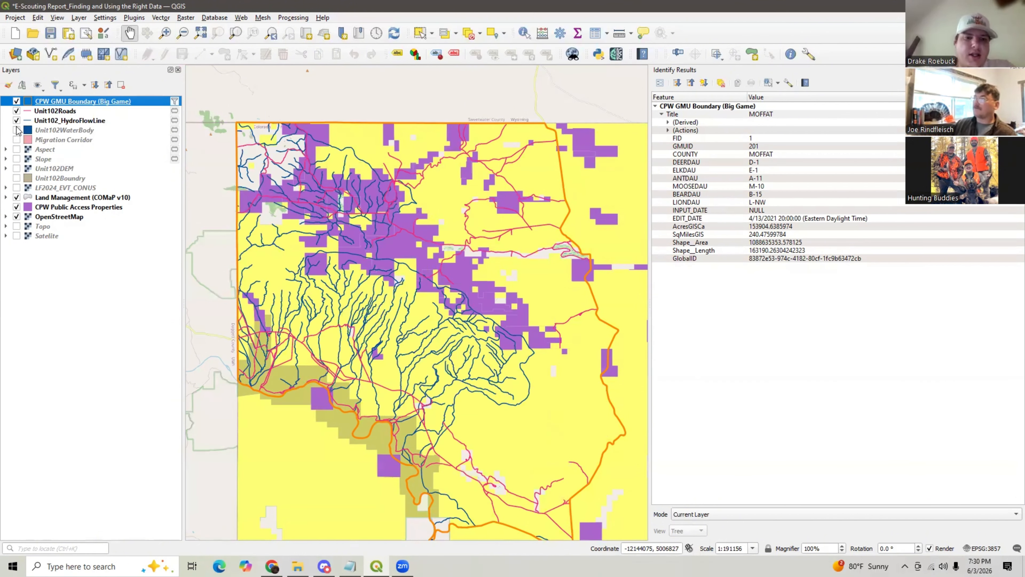
click(16, 130)
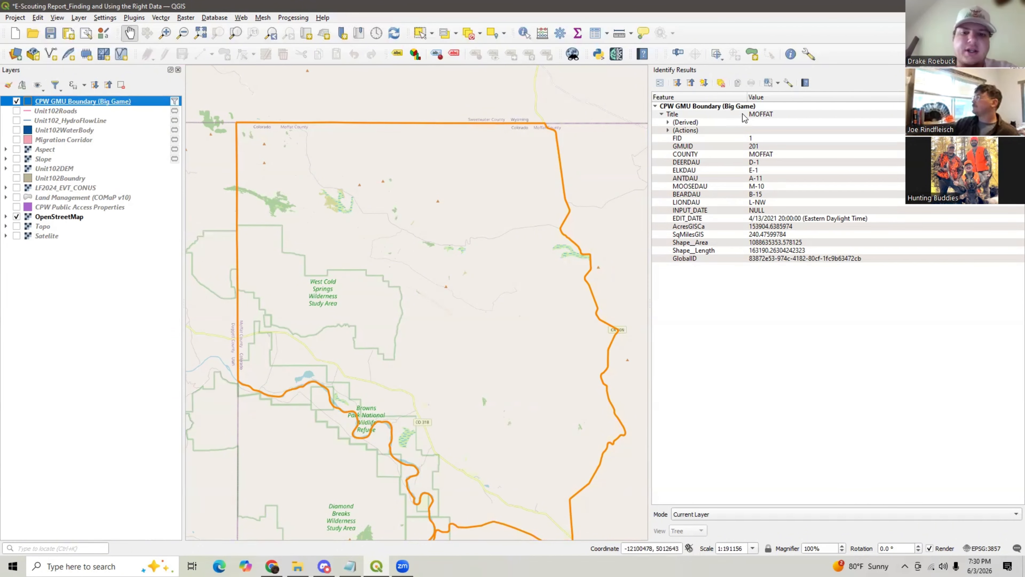
- Close the identify results and toggle the LF2024_EVT_CONUS vegetation layer on and off
click(1021, 70)
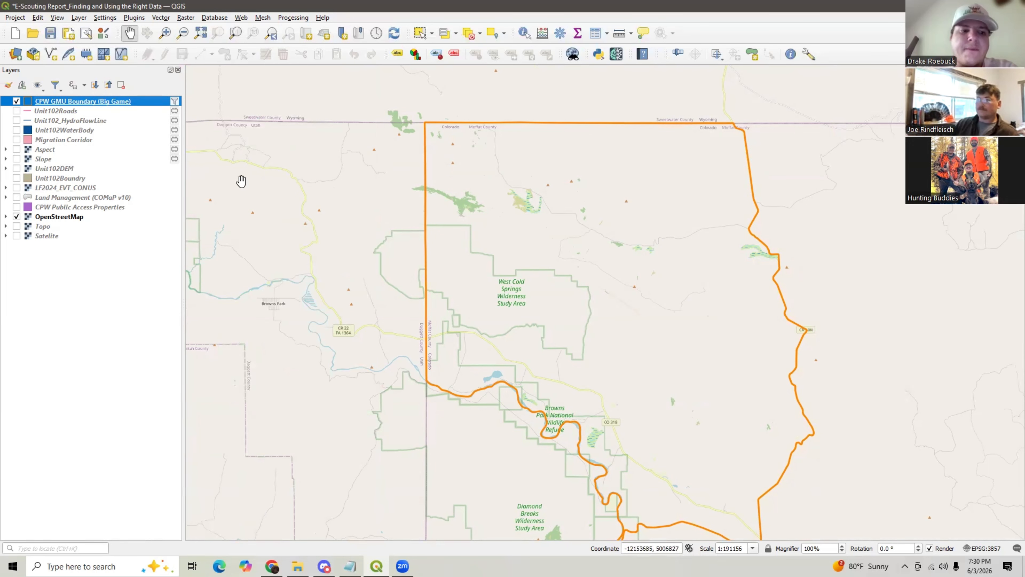
click(16, 188)
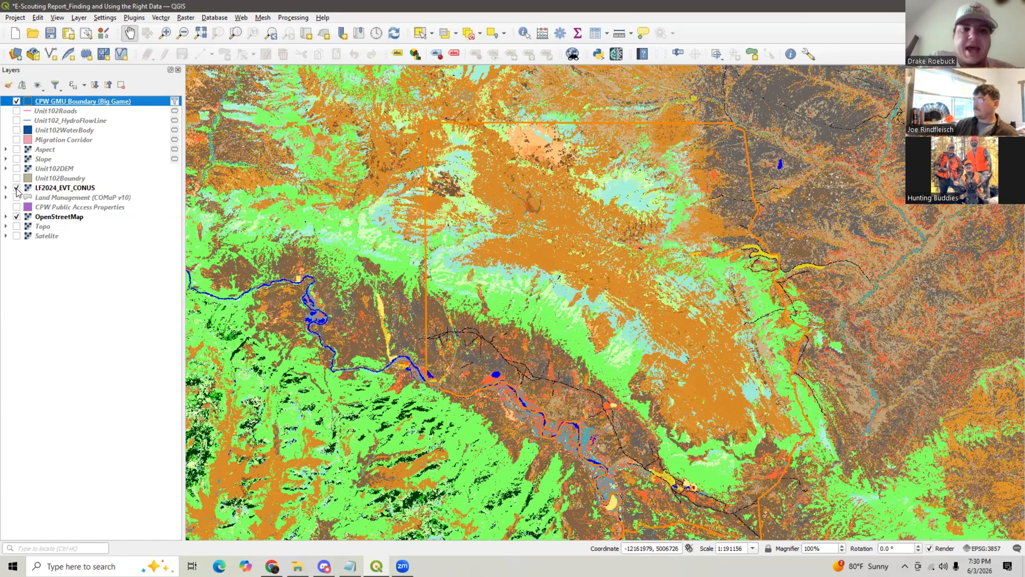
click(16, 189)
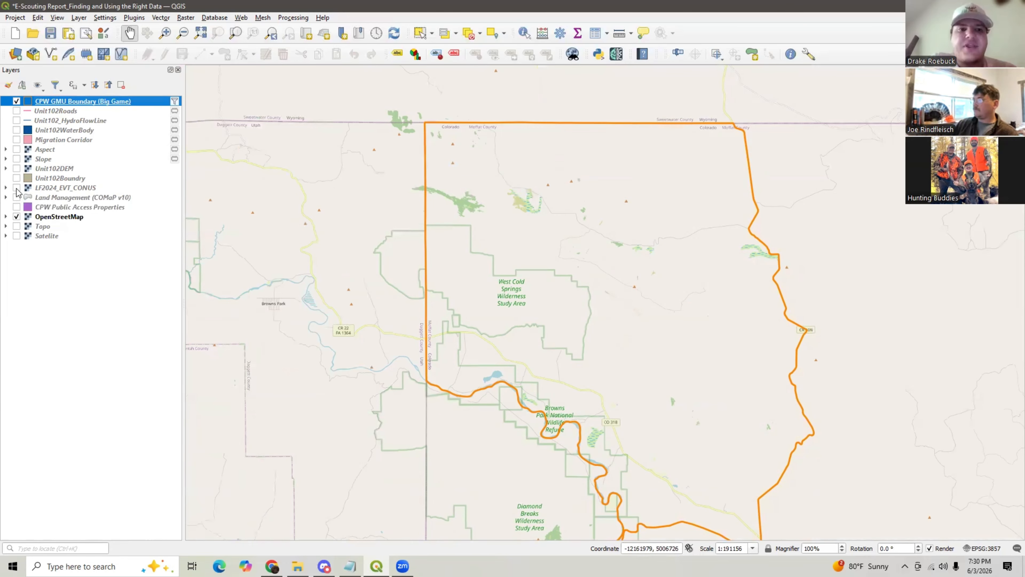
click(16, 187)
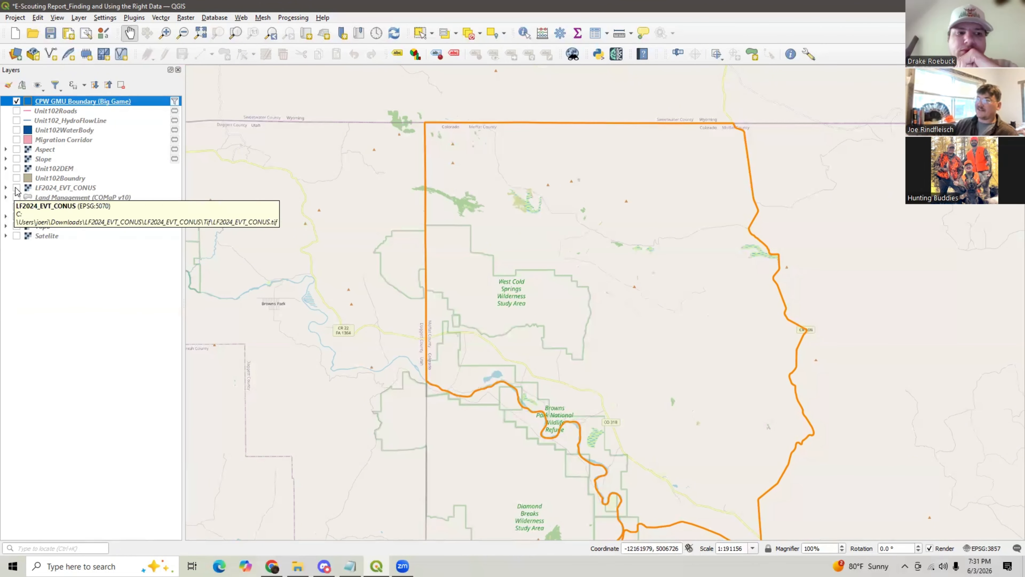
click(16, 187)
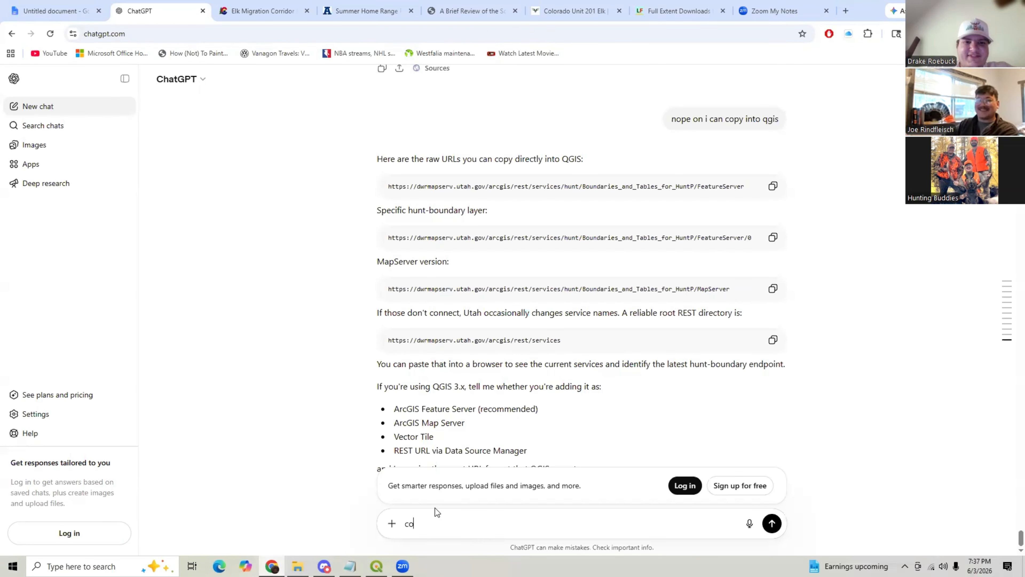
- Switch to ChatGPT in the browser and ask it for 'colorado hunting unit' GIS data
text(color)
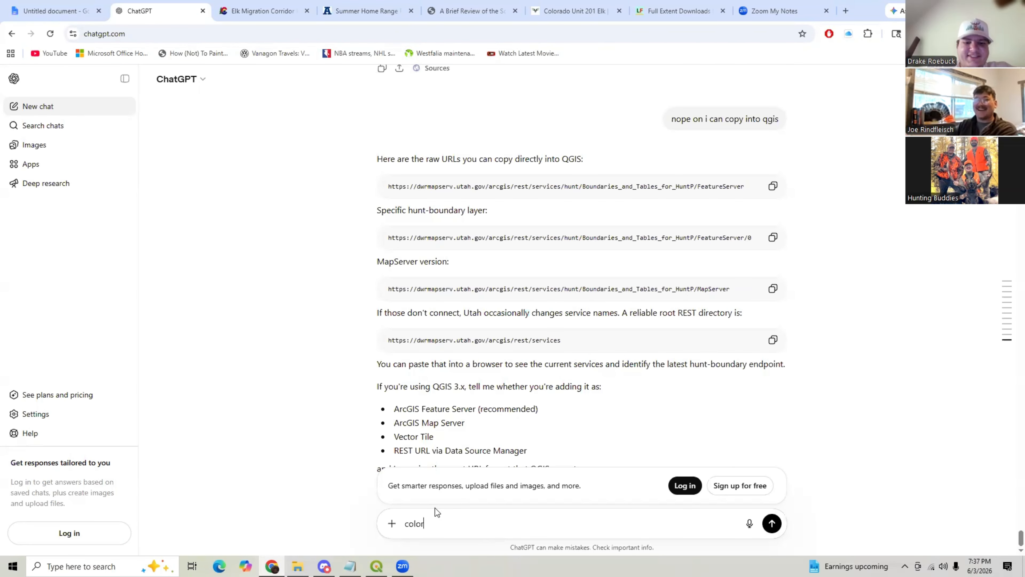
text(ado huntin)
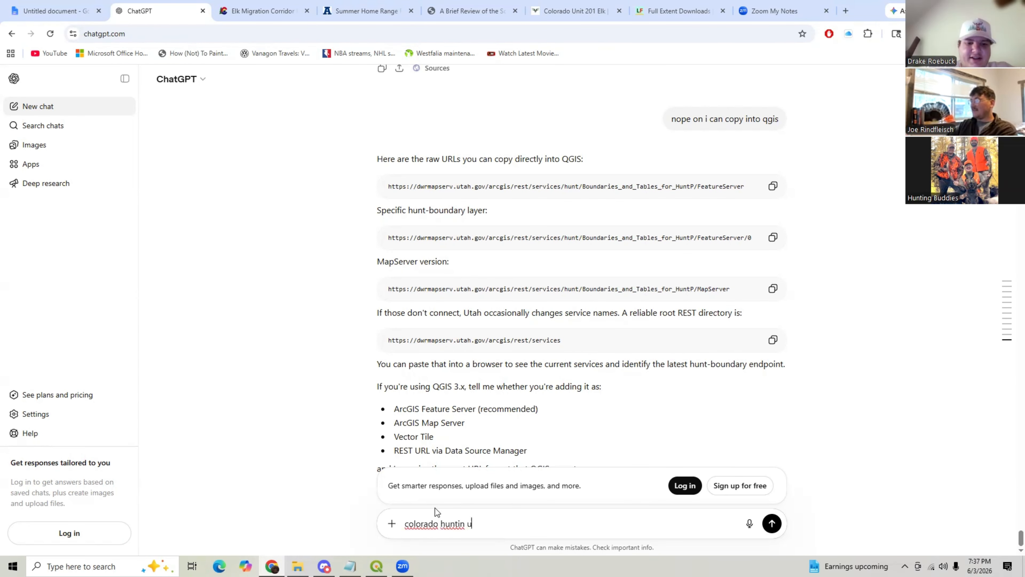
text(g unit)
key(Return)
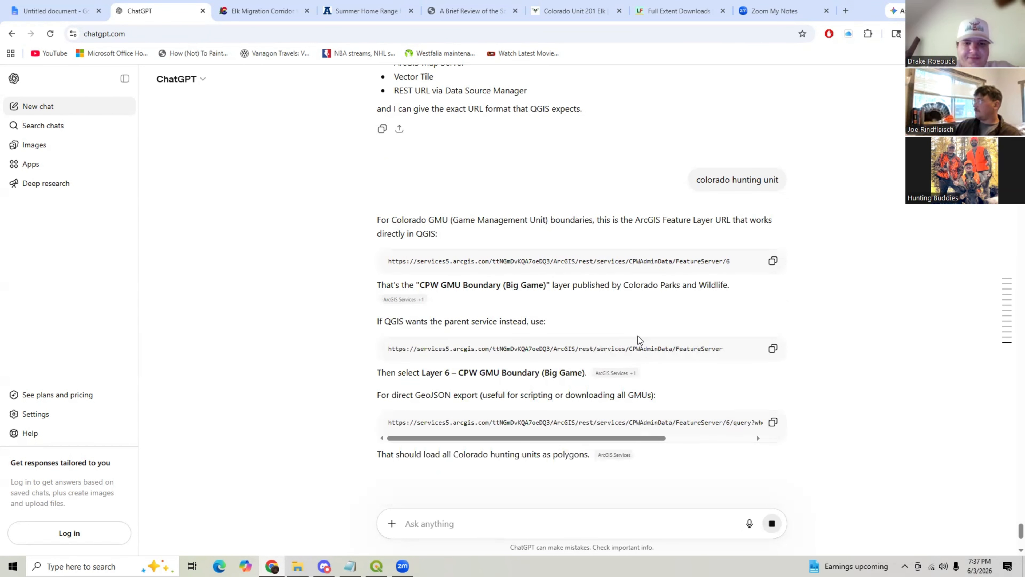
- Copy the parent CPWAdminData FeatureServer URL from ChatGPT's response
drag(725, 298, 686, 297)
click(742, 237)
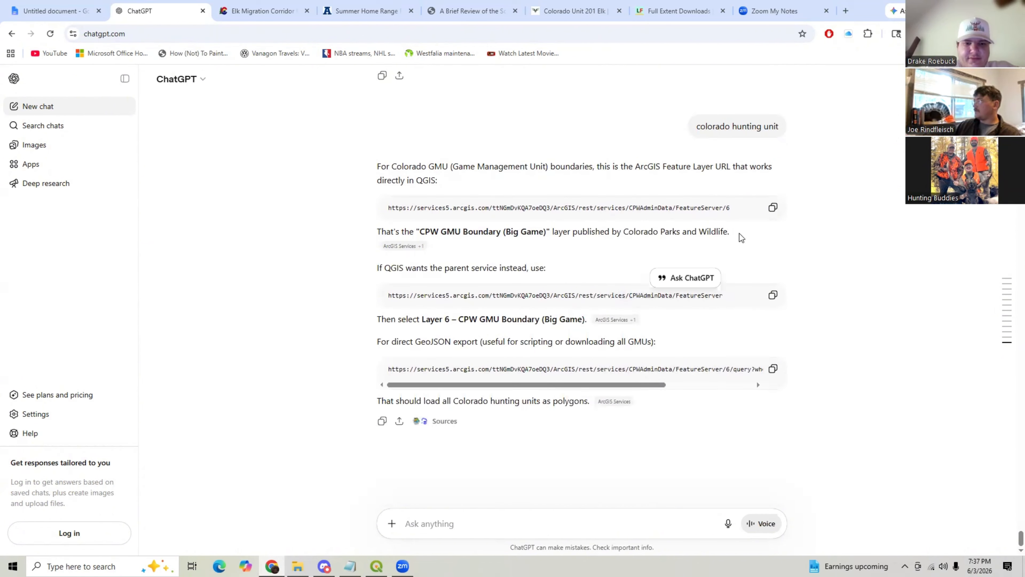
drag(732, 206, 709, 208)
click(728, 298)
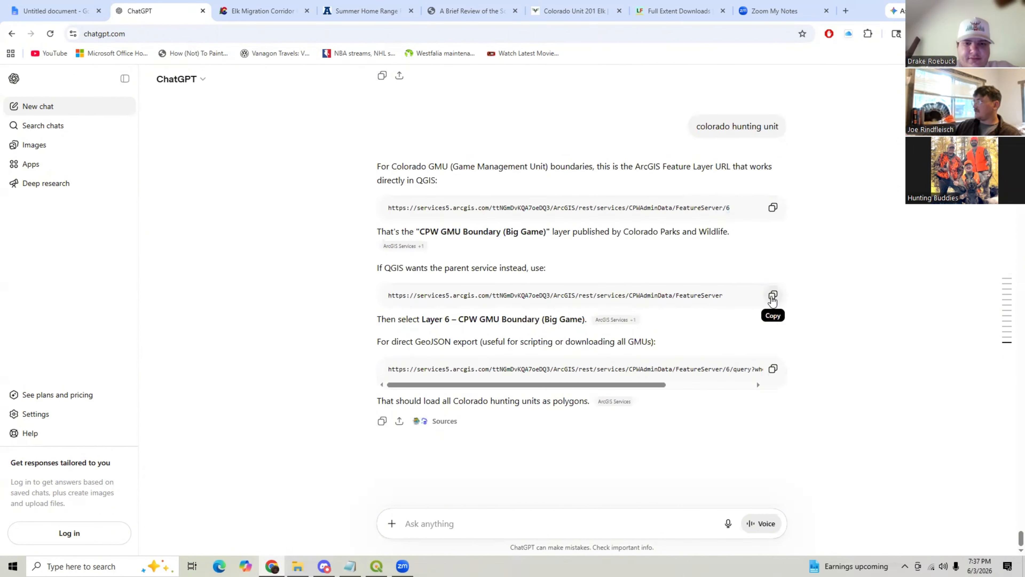
click(773, 298)
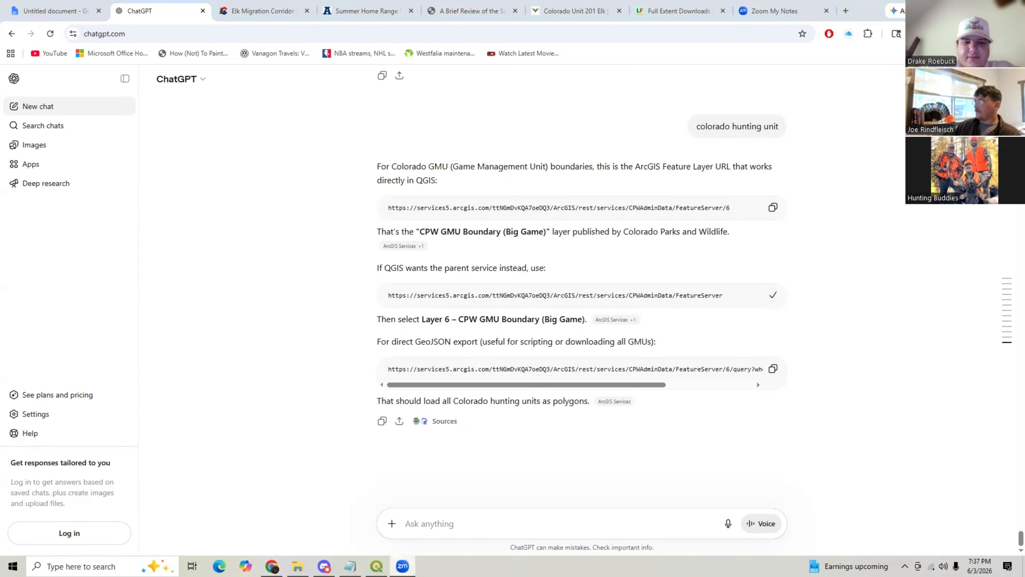
- Return to QGIS, open the ArcGIS REST Server data source manager and choose the Colorado Hunting Unit connection
key(alt+Tab)
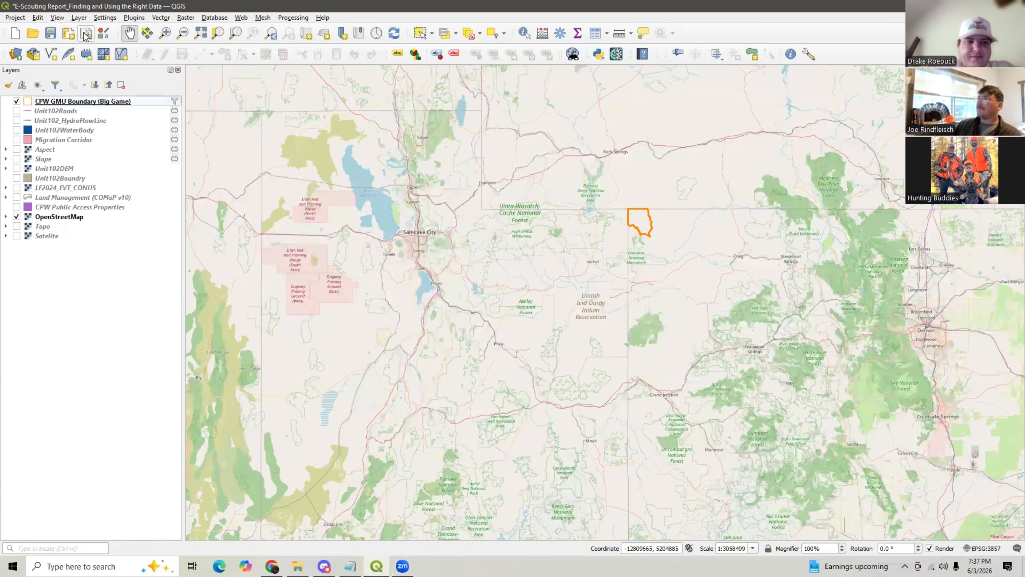
click(78, 18)
click(93, 29)
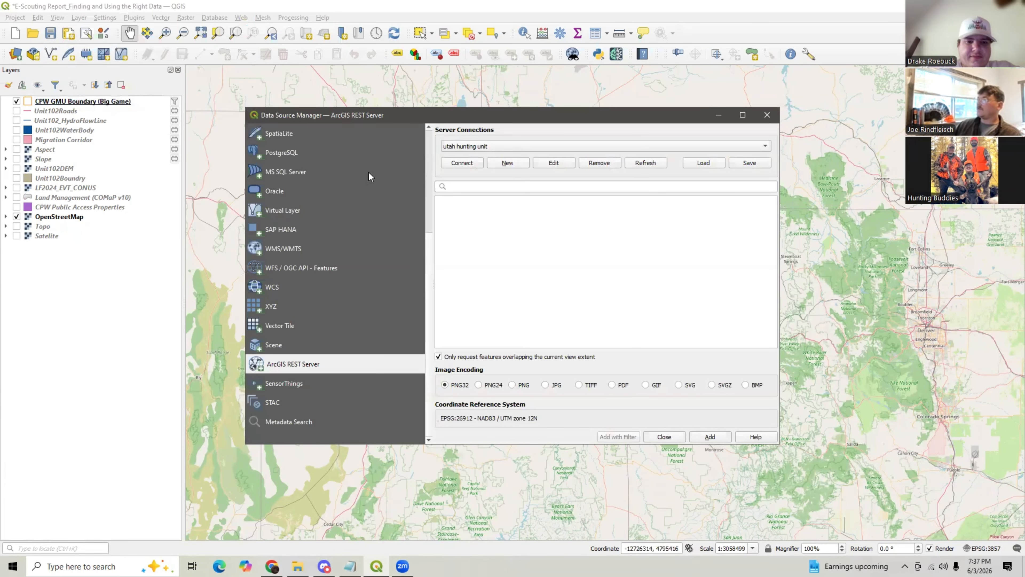
click(468, 146)
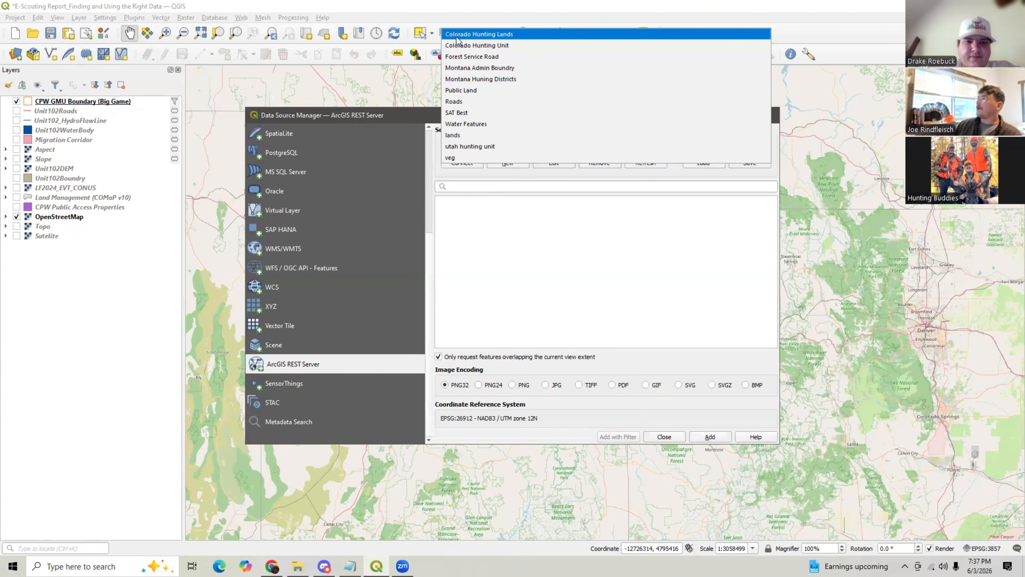
click(473, 45)
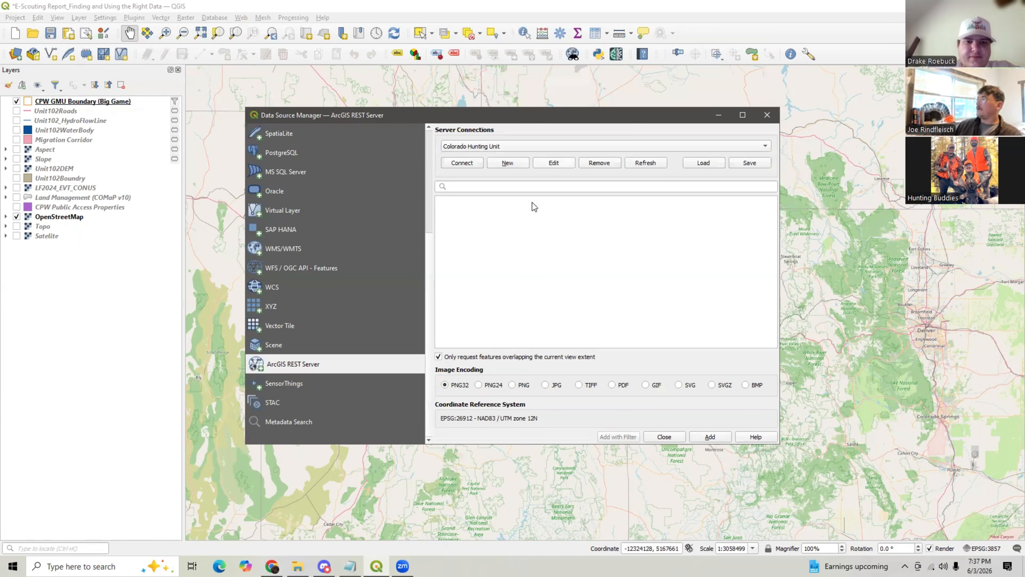
- Edit the Colorado Hunting Unit connection to use the CPWAdminData FeatureServer URL, save it and connect
click(554, 163)
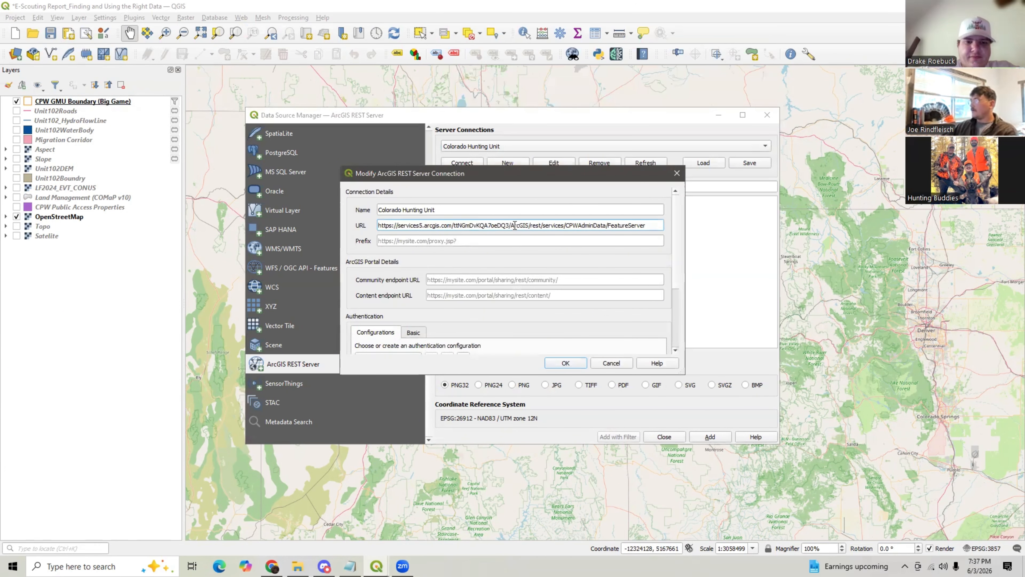
key(ctrl+a)
key(End)
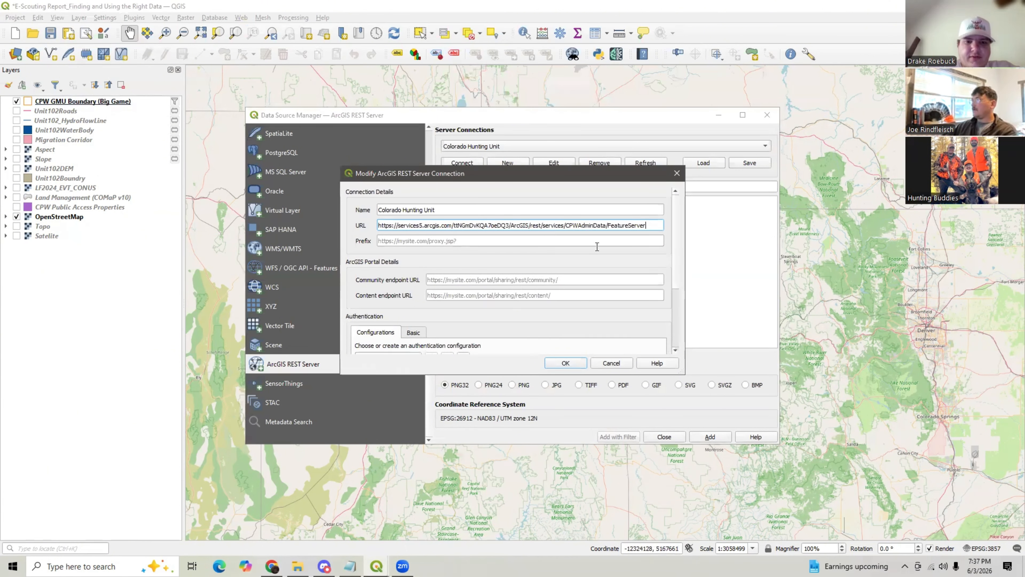
click(567, 362)
click(462, 162)
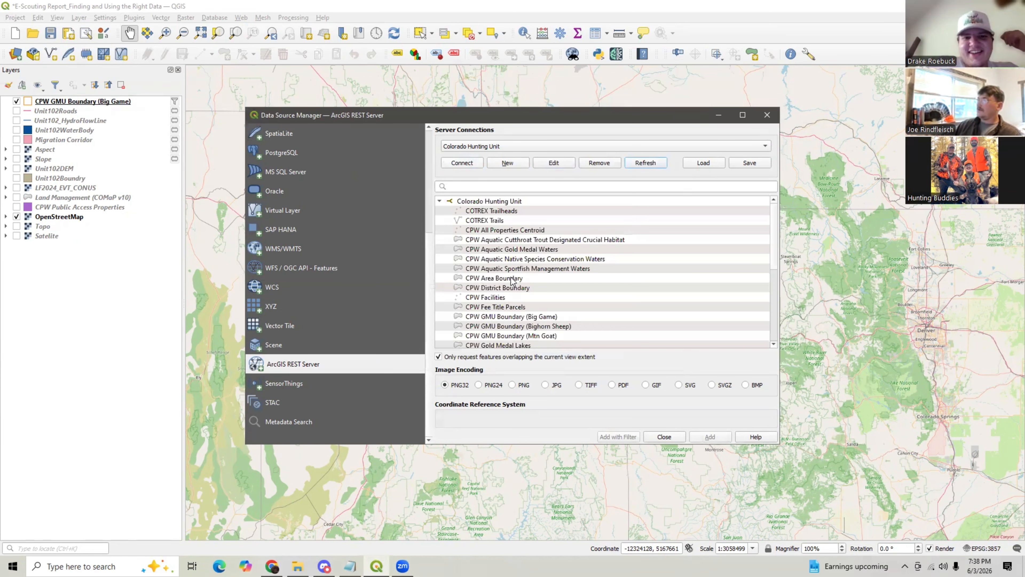
- Select the DAU Boundary (Elk) and CPW GMU Boundary (Big Game) layers from the server and add them to the project
scroll(512, 281, down, 2)
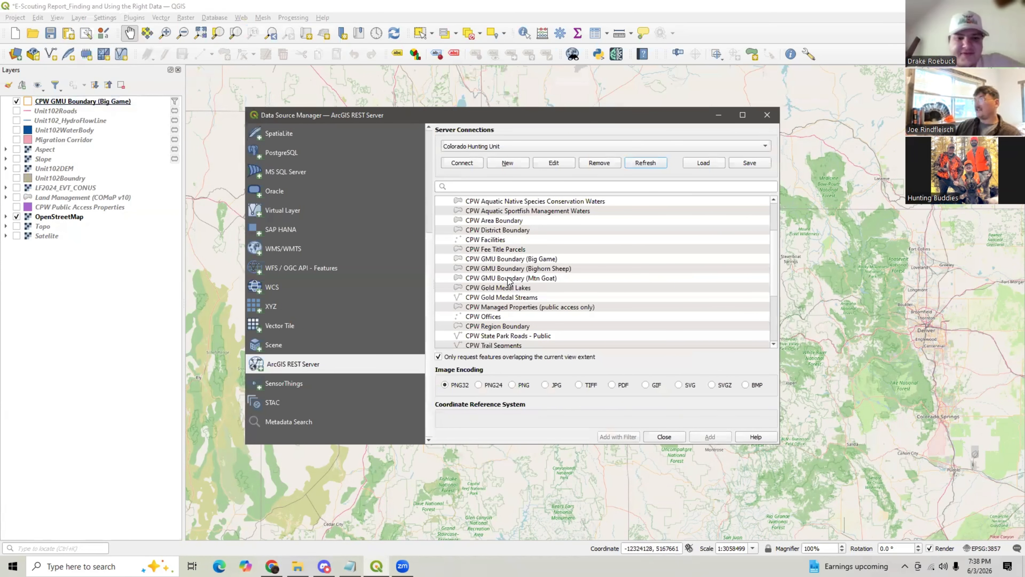
scroll(509, 282, down, 1)
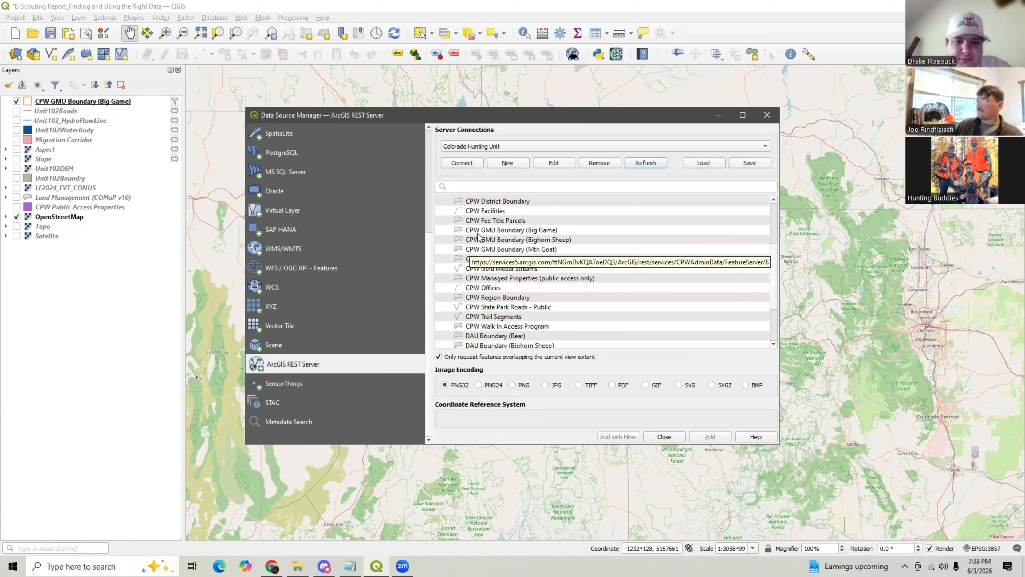
scroll(478, 237, up, 1)
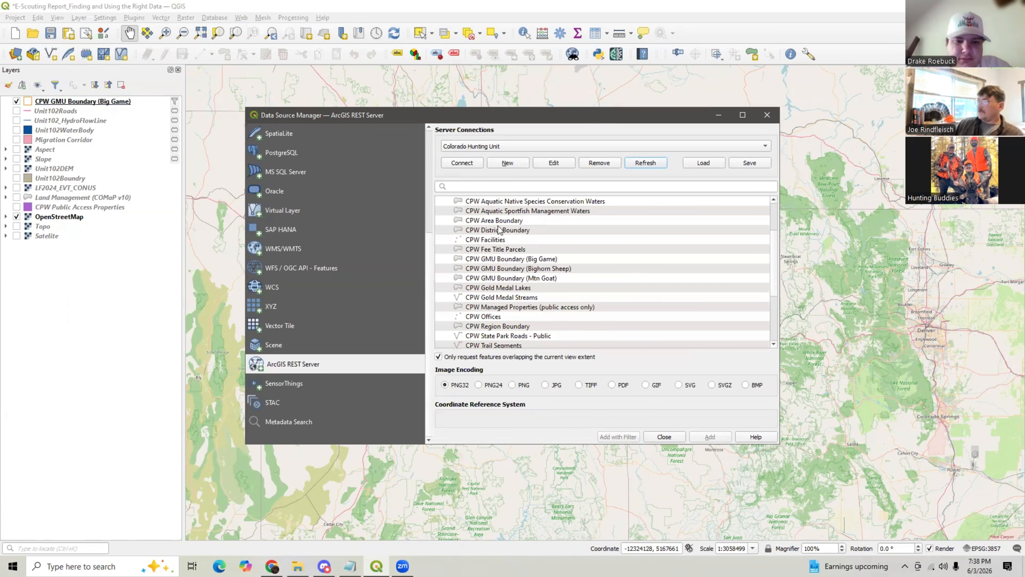
scroll(528, 235, down, 1)
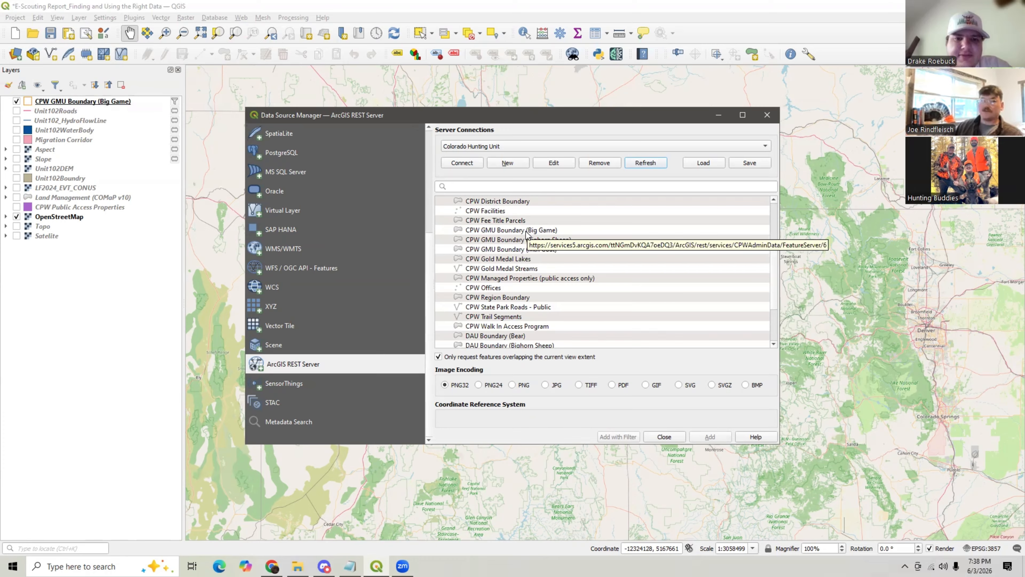
scroll(491, 252, up, 3)
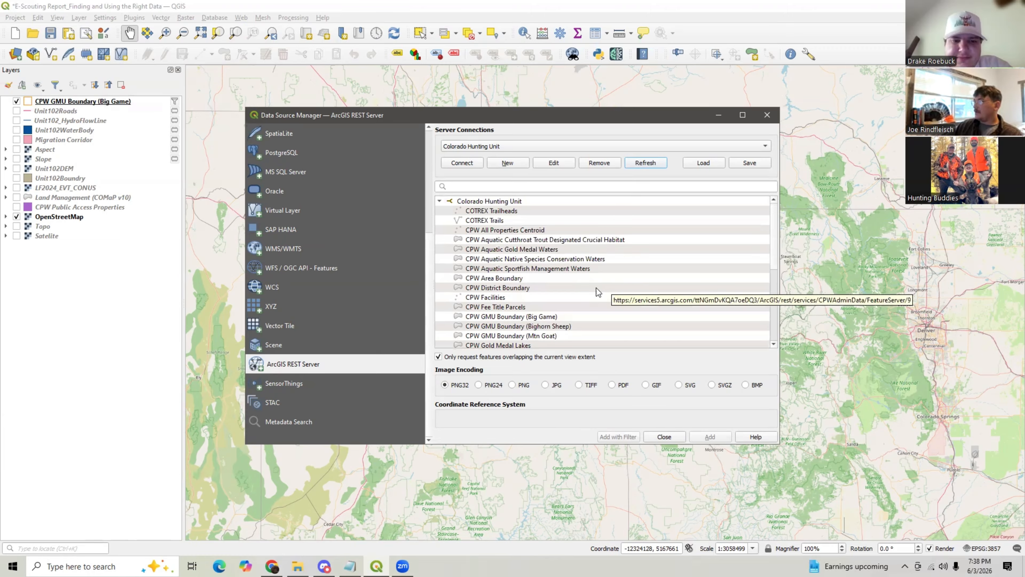
scroll(585, 289, down, 4)
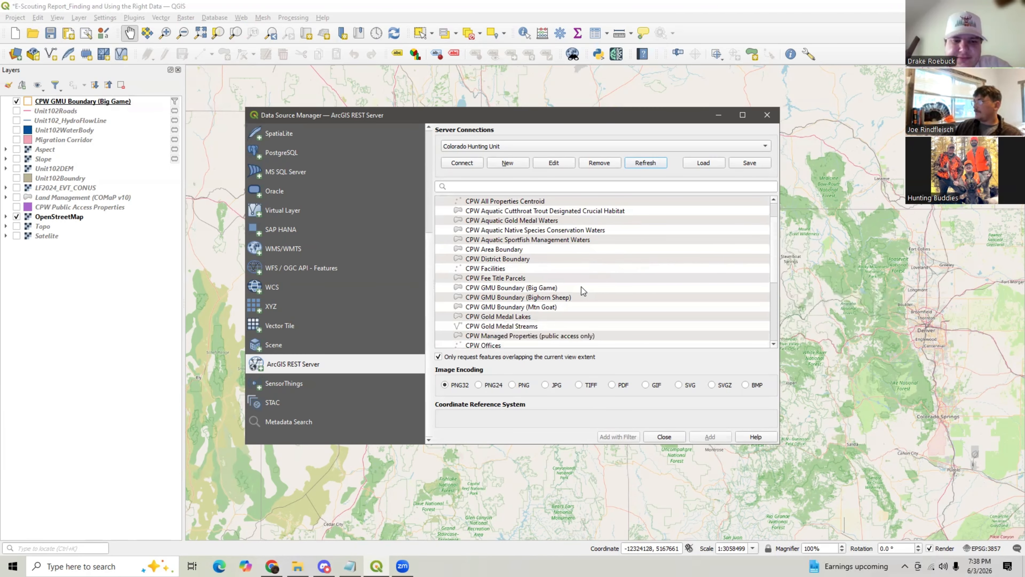
scroll(582, 287, down, 1)
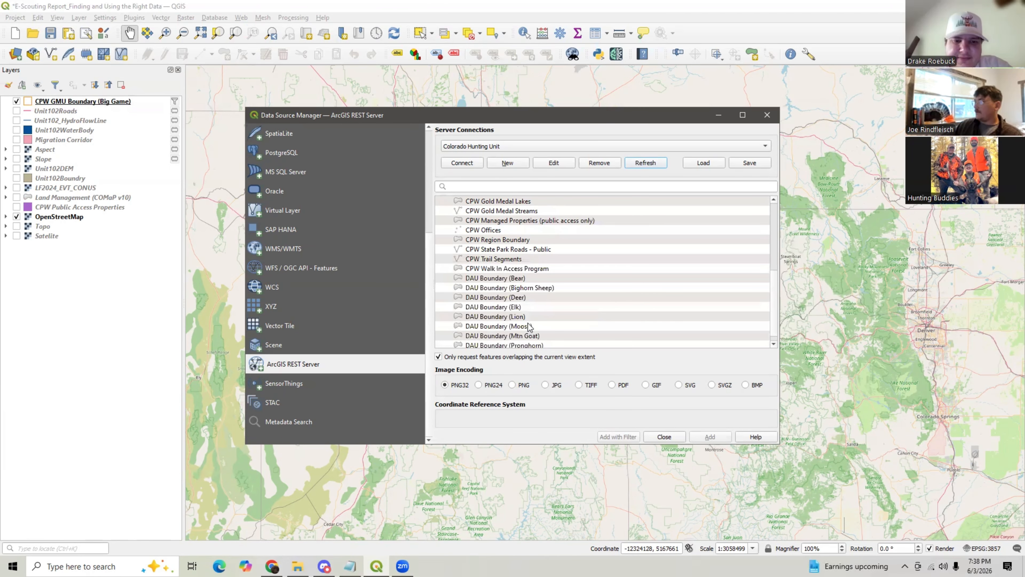
click(533, 308)
scroll(536, 286, up, 3)
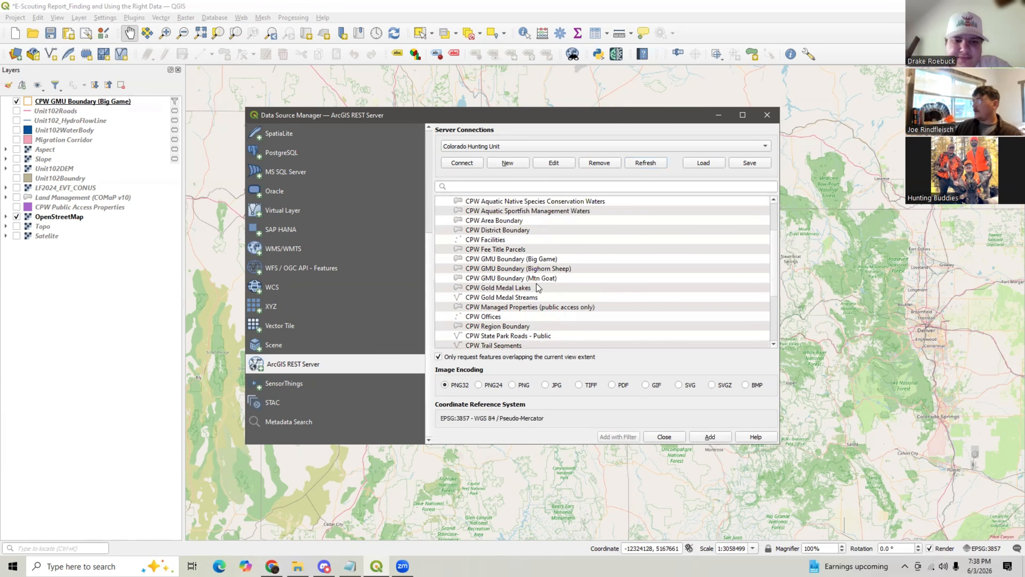
click(509, 260)
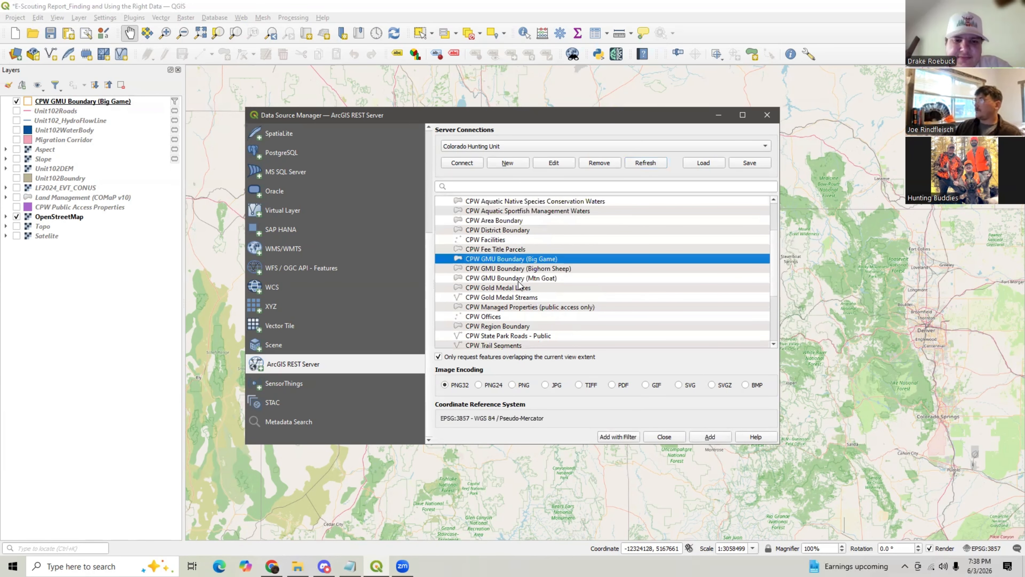
click(705, 437)
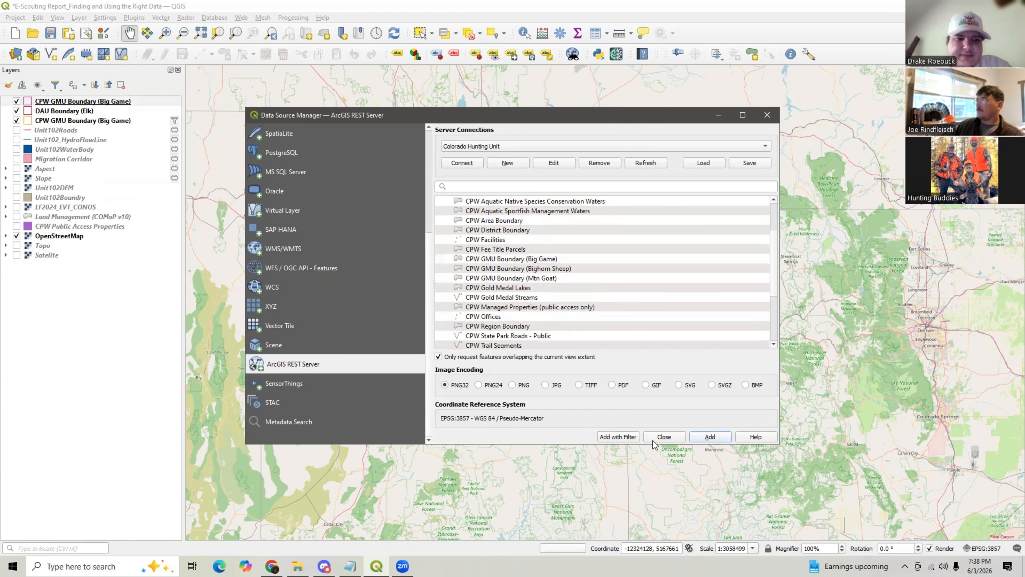
- Close the data source manager and inspect the new CPW GMU and DAU boundary layers across Colorado, toggling the DAU layer
click(664, 437)
drag(912, 420, 624, 296)
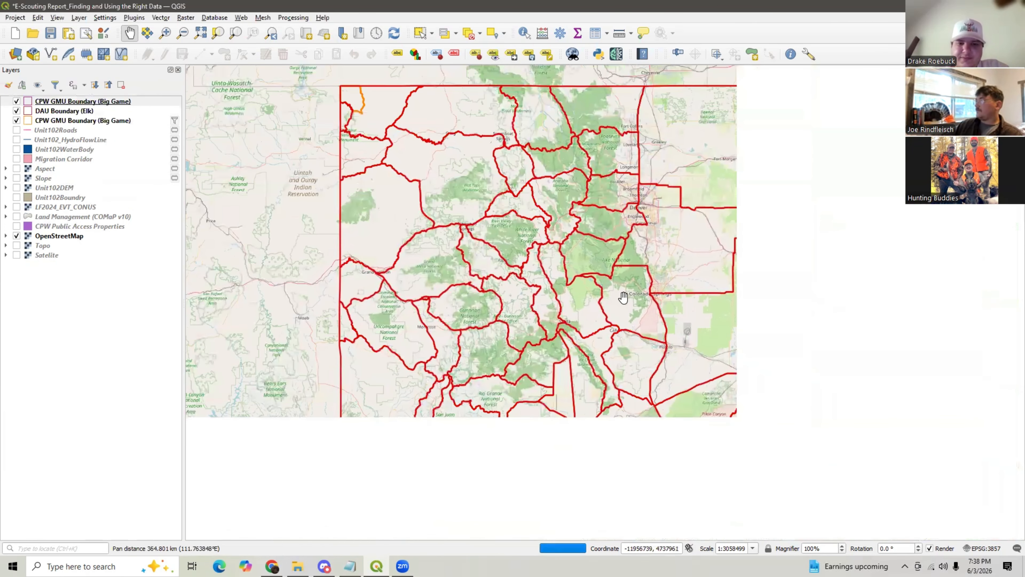
scroll(615, 291, down, 1)
scroll(611, 287, up, 1)
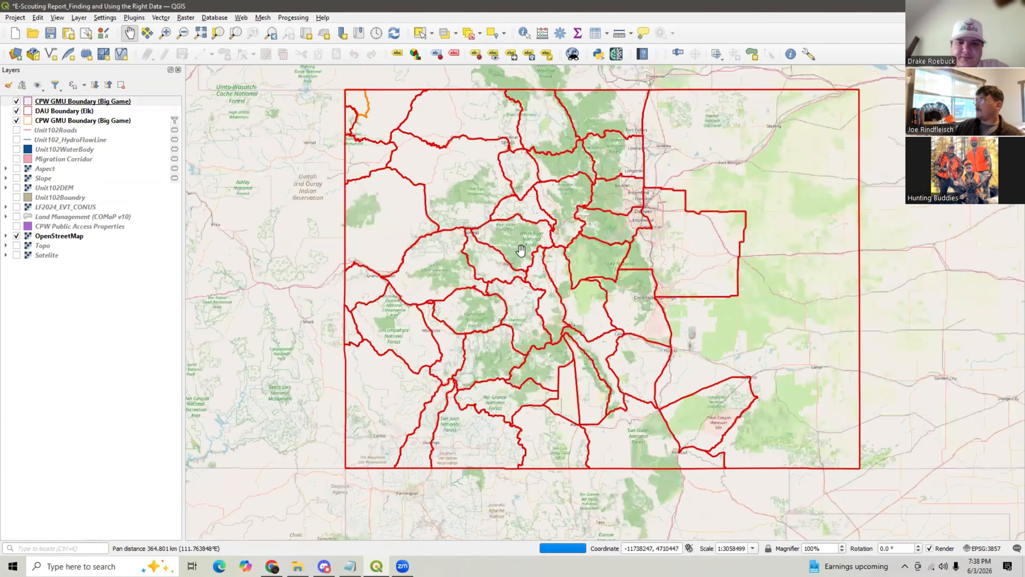
click(16, 111)
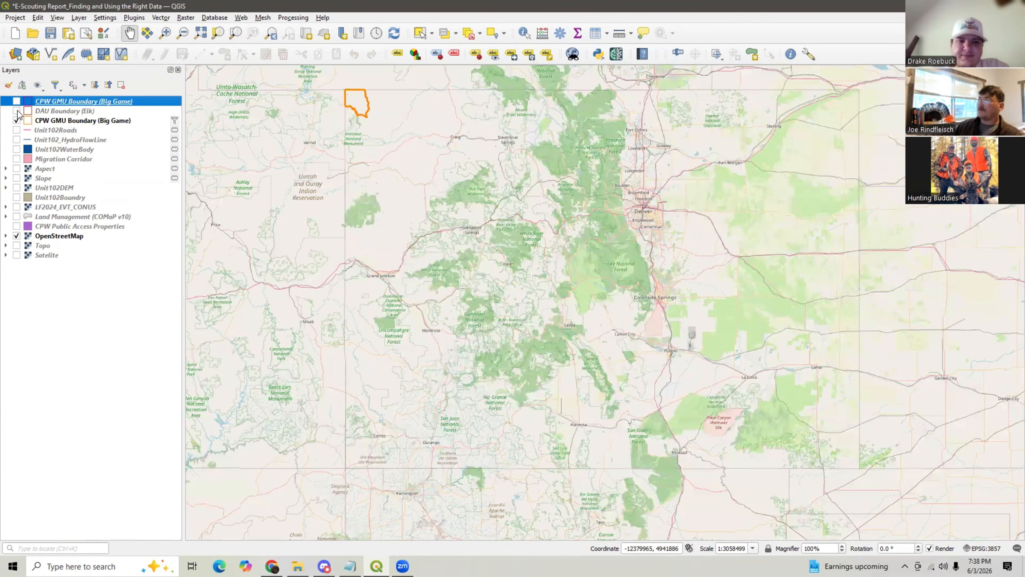
click(17, 111)
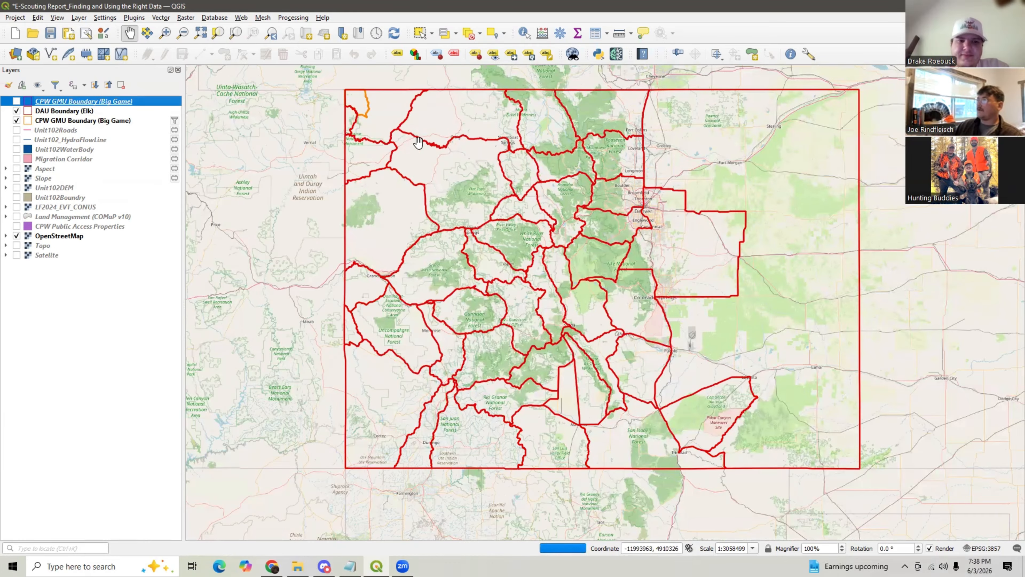
scroll(382, 127, up, 1)
drag(332, 73, 355, 165)
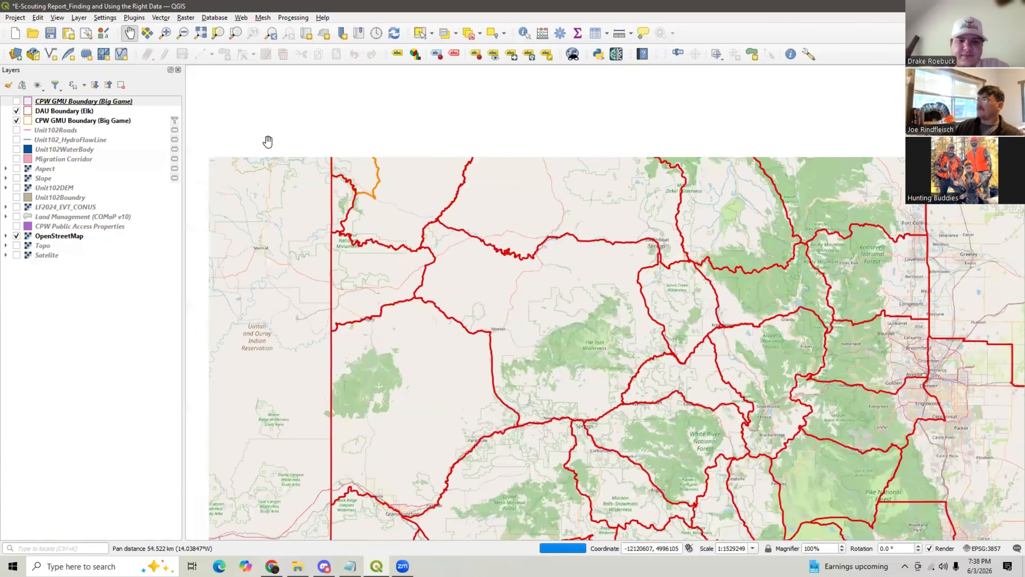
- Remove the DAU Boundary (Elk) layer and the unfiltered CPW GMU Boundary (Big Game) layer from the project
right_click(56, 110)
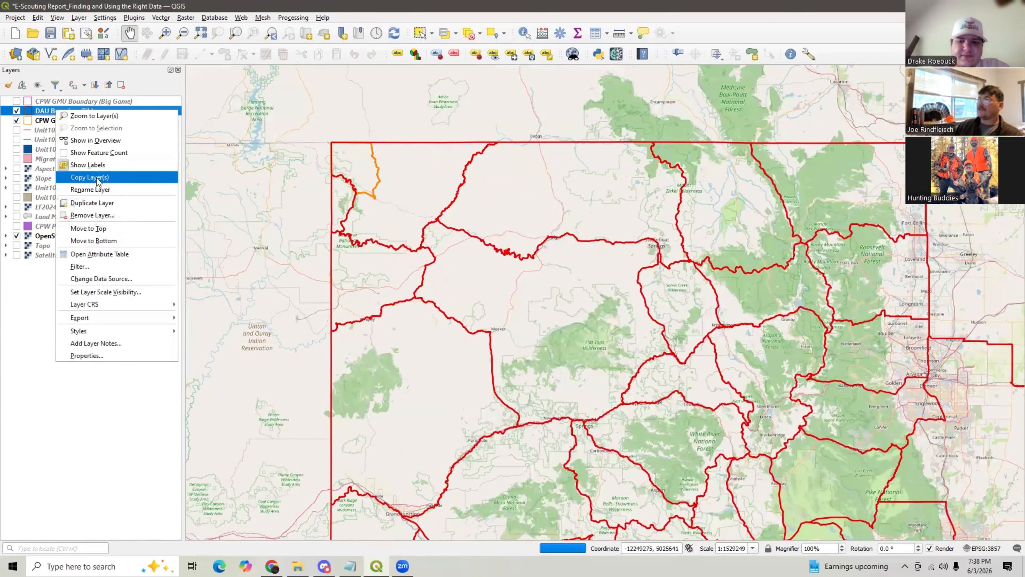
click(93, 215)
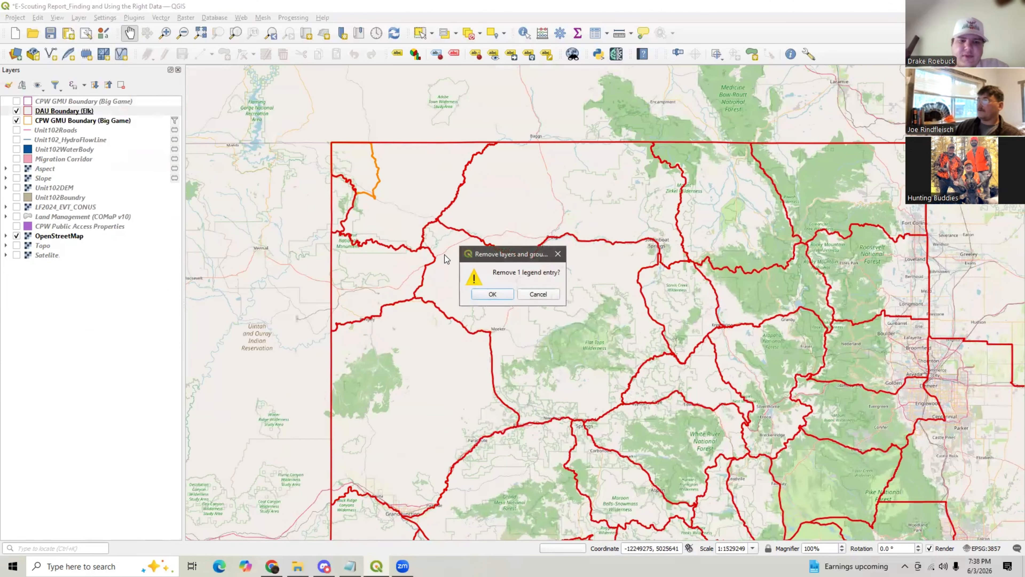
click(511, 292)
right_click(64, 101)
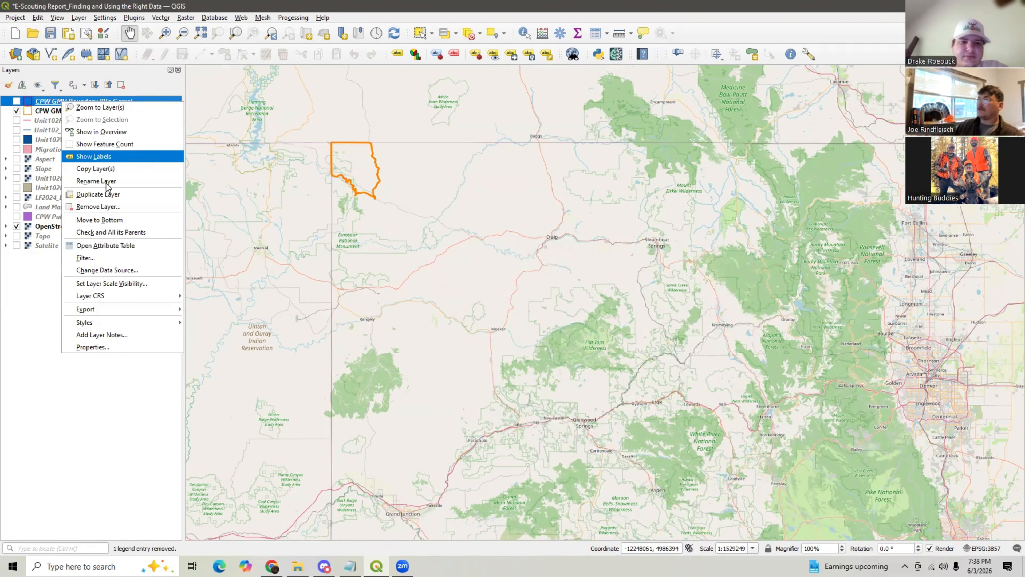
click(108, 207)
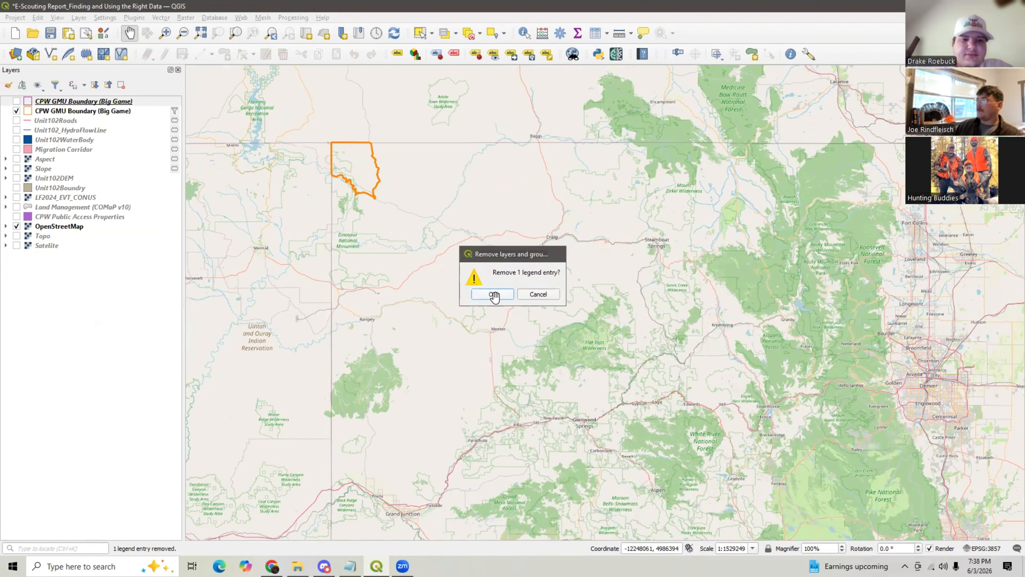
click(495, 296)
click(272, 565)
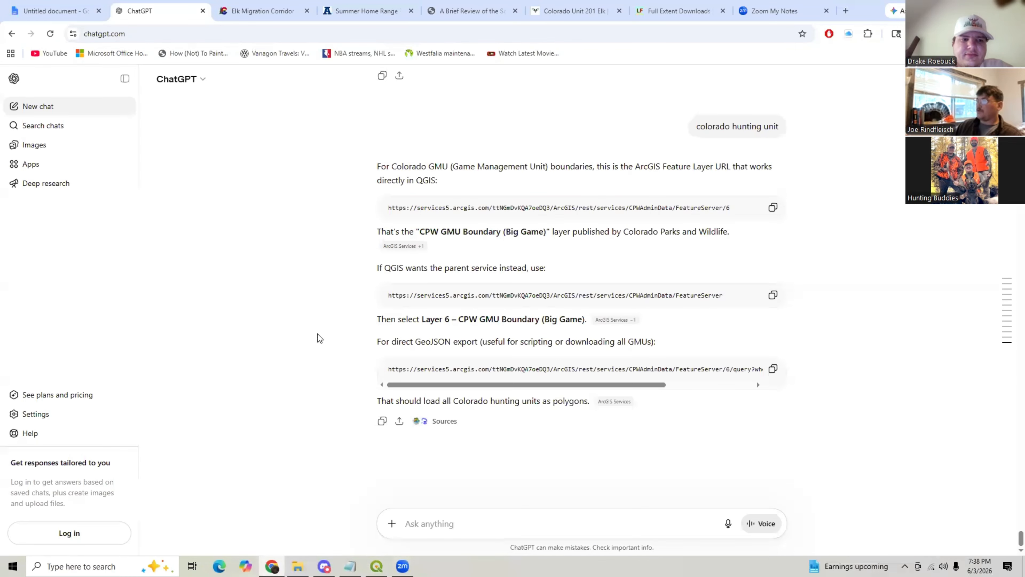
drag(724, 295, 384, 292)
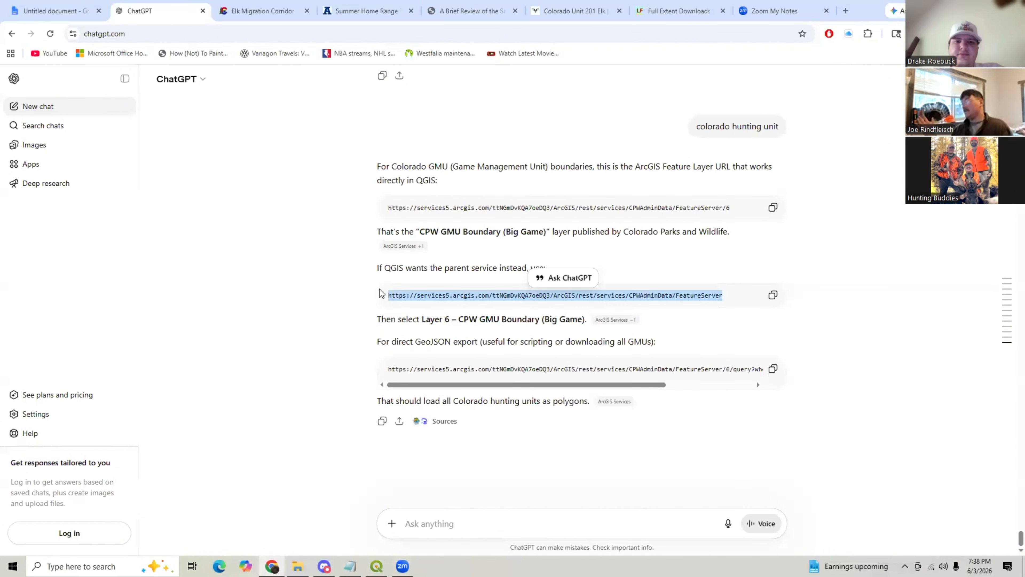
key(alt+Tab)
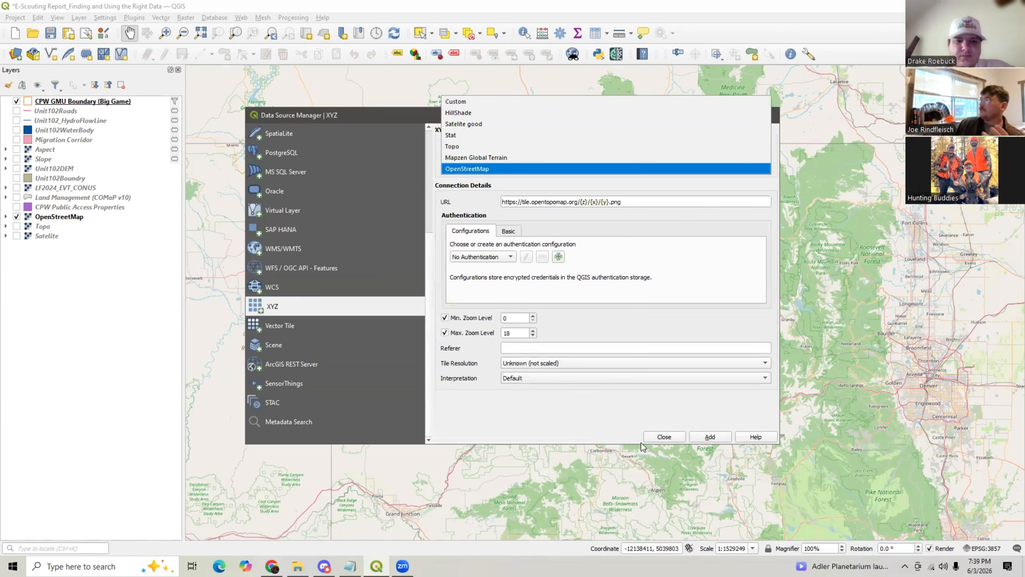
click(664, 436)
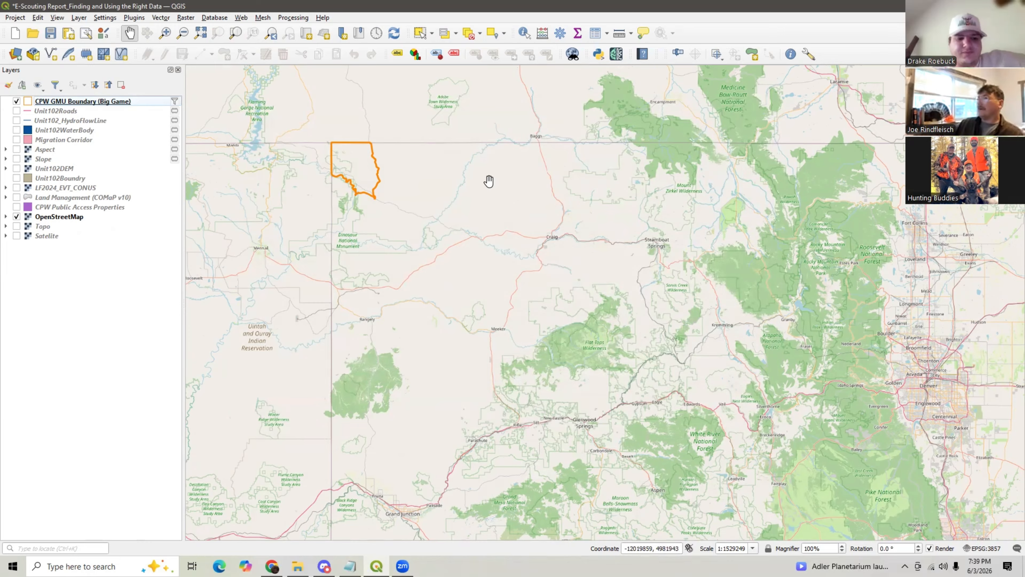
click(273, 565)
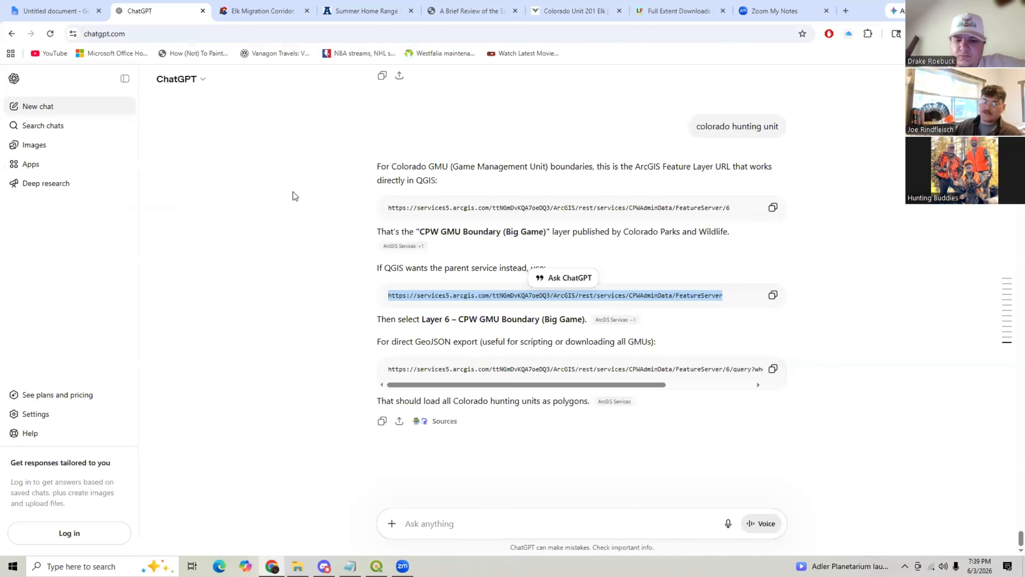
click(272, 149)
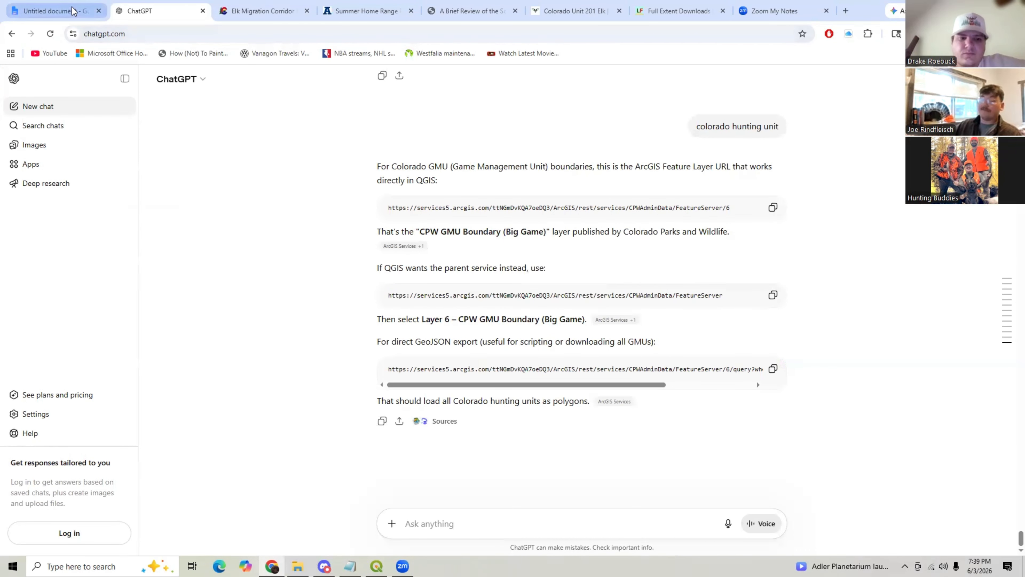
- Switch to the Google Docs outline and read through the sections on where to find GIS data and judging data quality
click(73, 11)
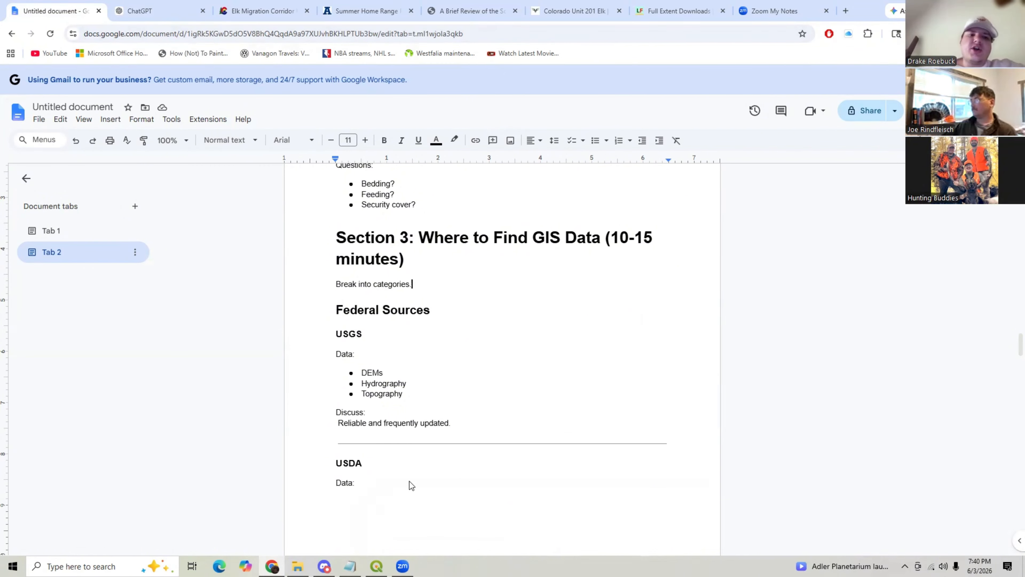
scroll(400, 387, down, 15)
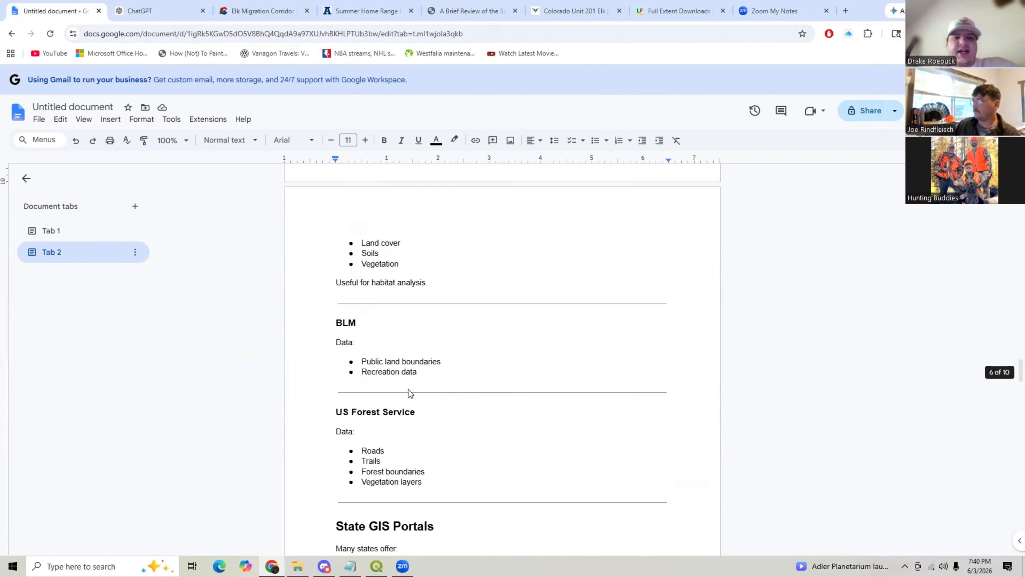
scroll(416, 394, down, 2)
scroll(417, 396, up, 18)
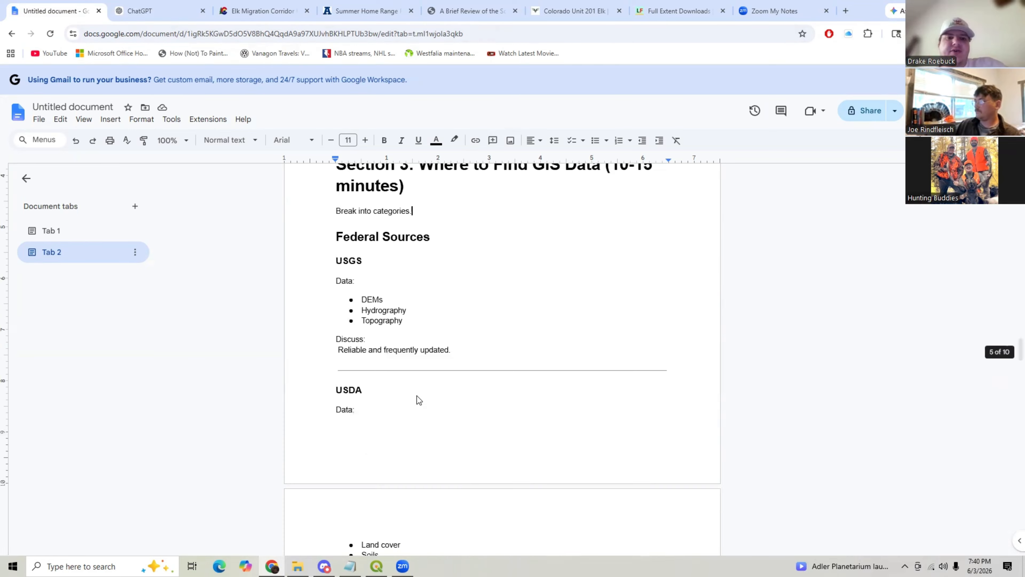
scroll(417, 395, down, 2)
scroll(416, 395, down, 20)
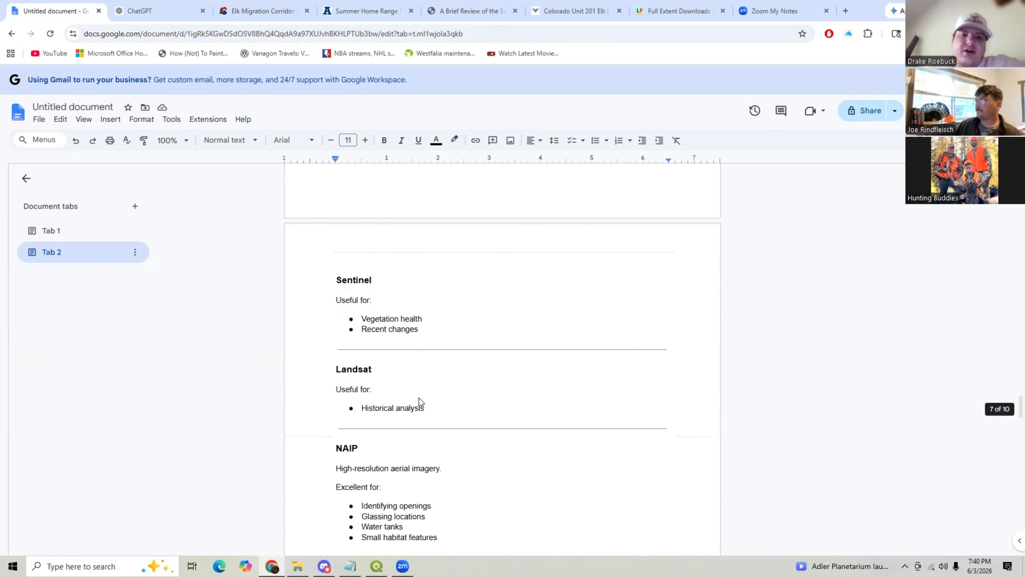
scroll(420, 400, down, 3)
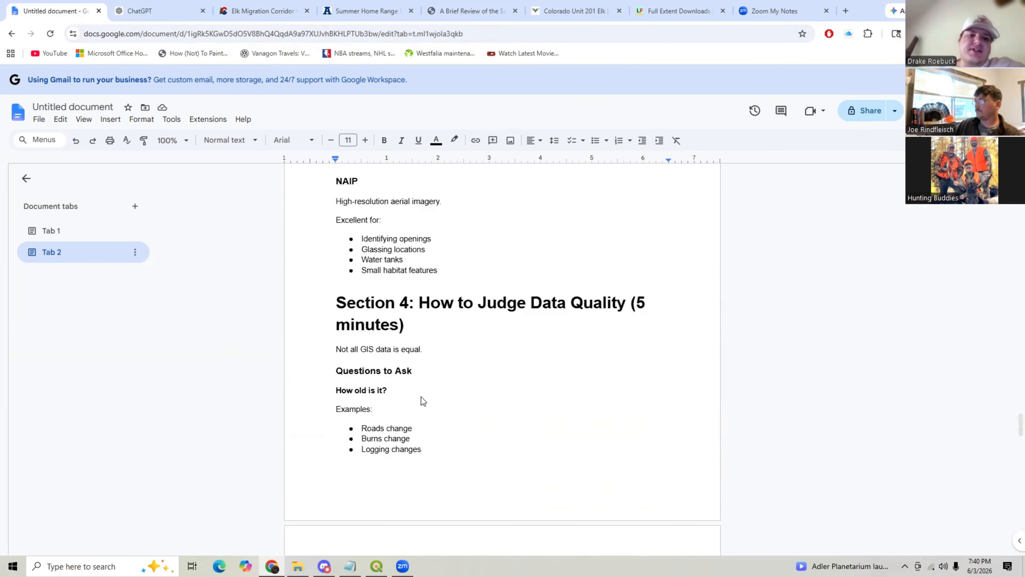
scroll(422, 401, down, 2)
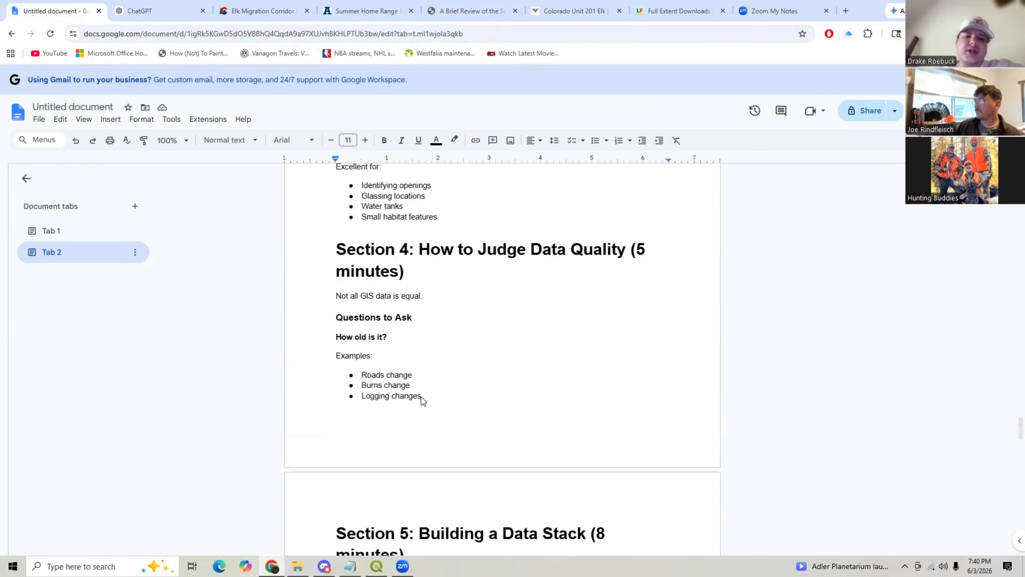
scroll(423, 397, up, 6)
scroll(424, 396, down, 6)
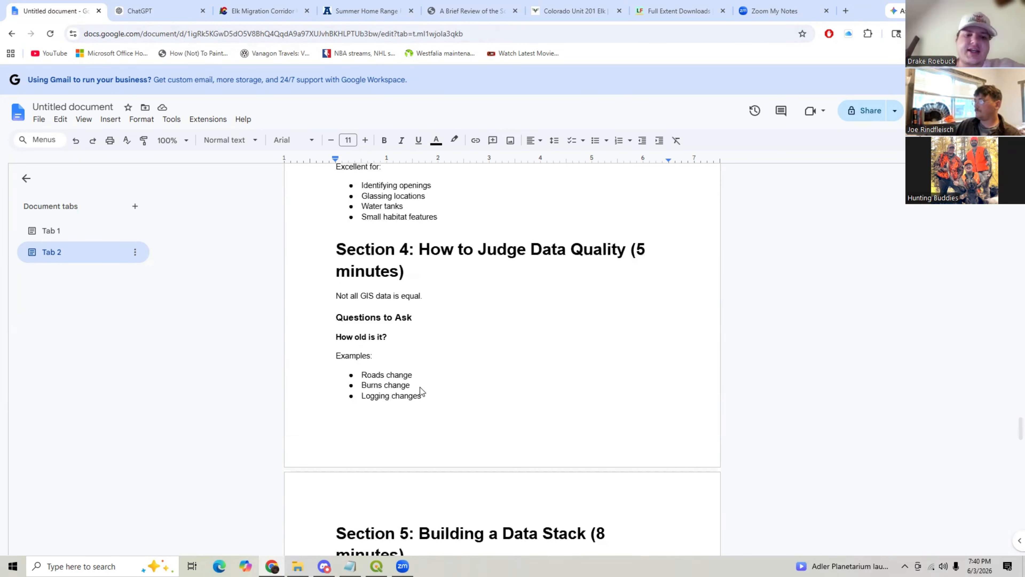
scroll(404, 386, down, 4)
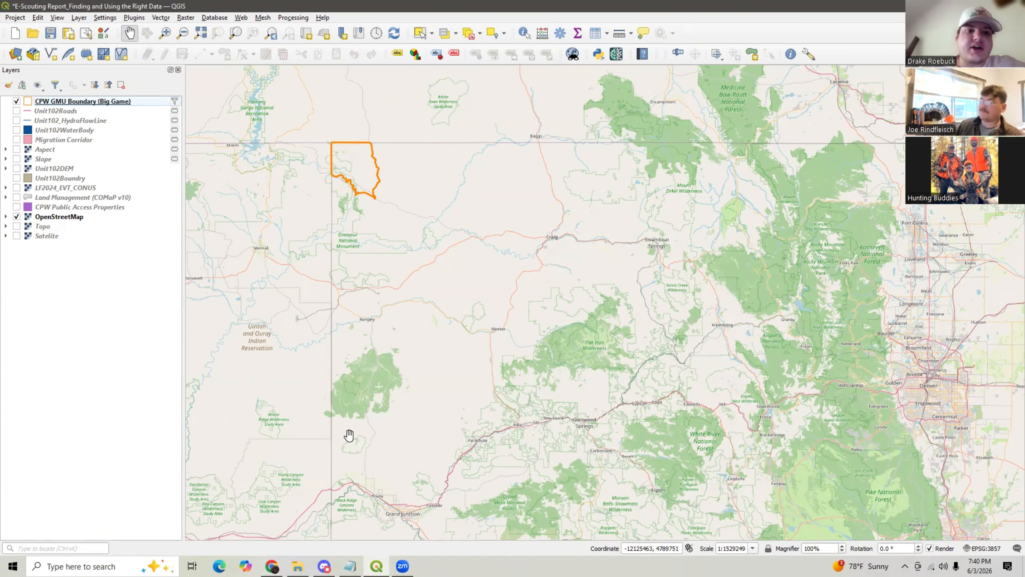
- Turn on the LF2024_EVT_CONUS vegetation layer and zoom out to its nationwide extent
click(16, 188)
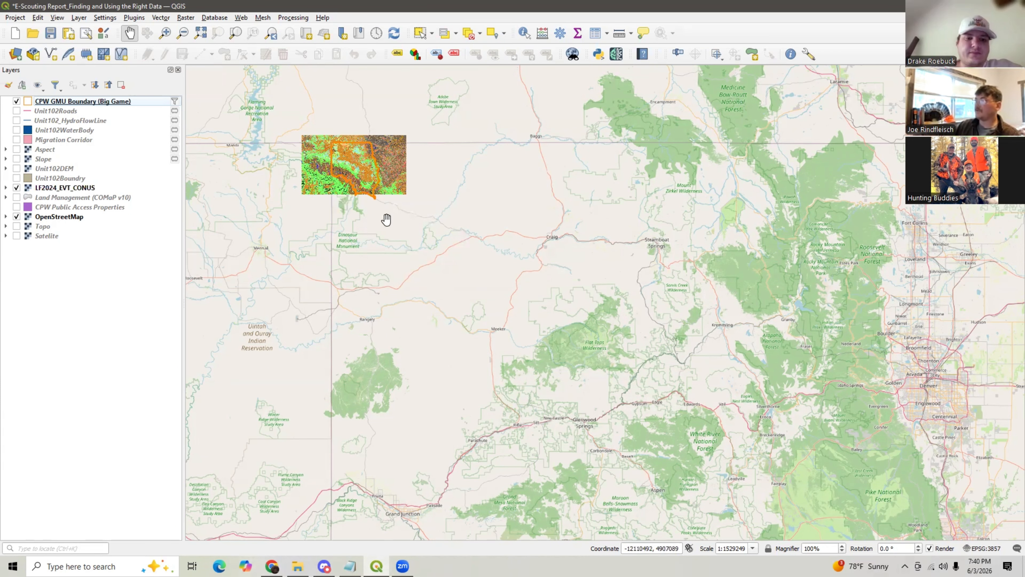
scroll(386, 219, down, 5)
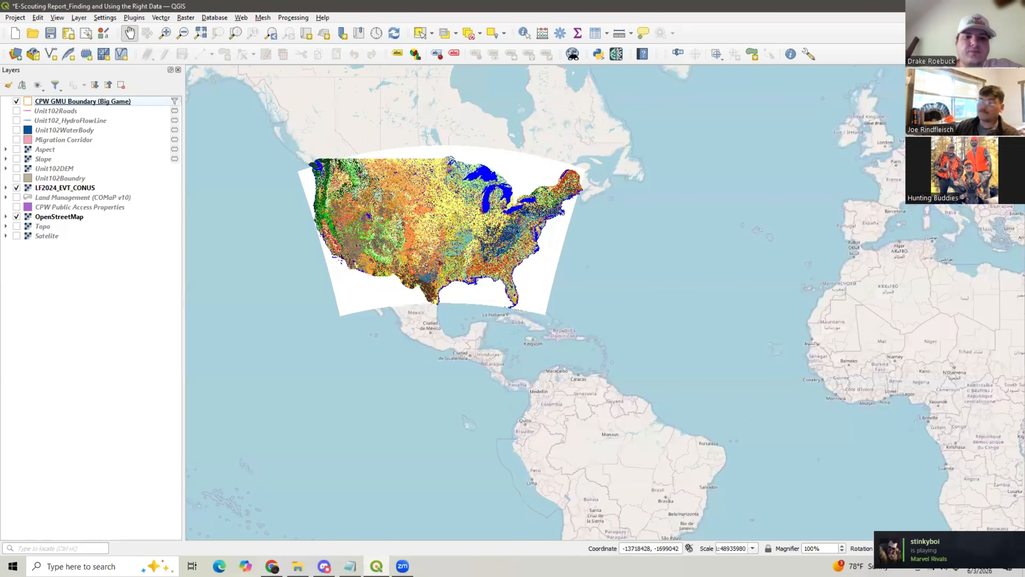
- Browse the LANDFIRE Full Extent Downloads page down to the Existing Vegetation Cover files, highlighting the LF 2024 file size
key(alt+Tab)
scroll(287, 241, up, 20)
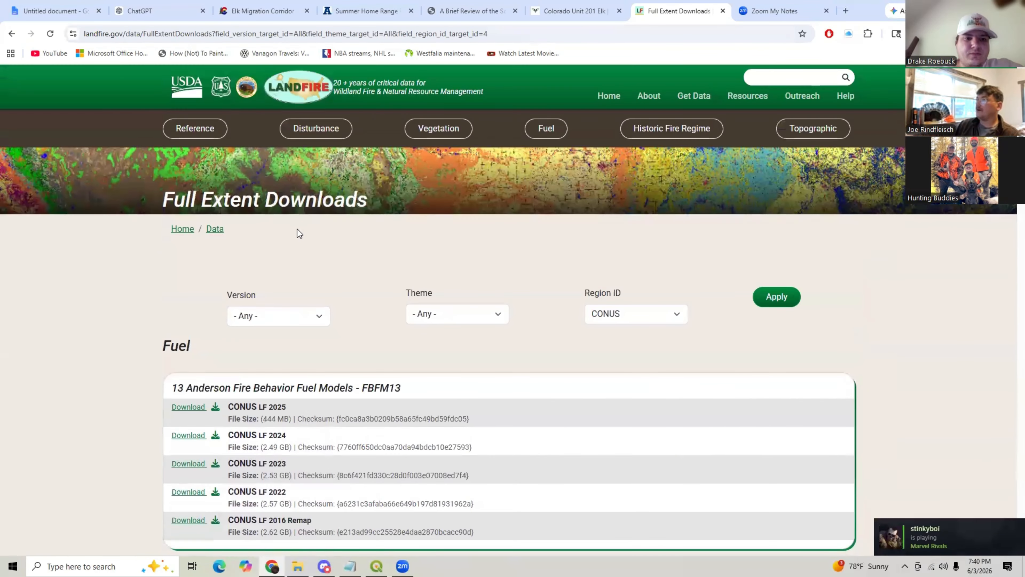
scroll(408, 240, down, 20)
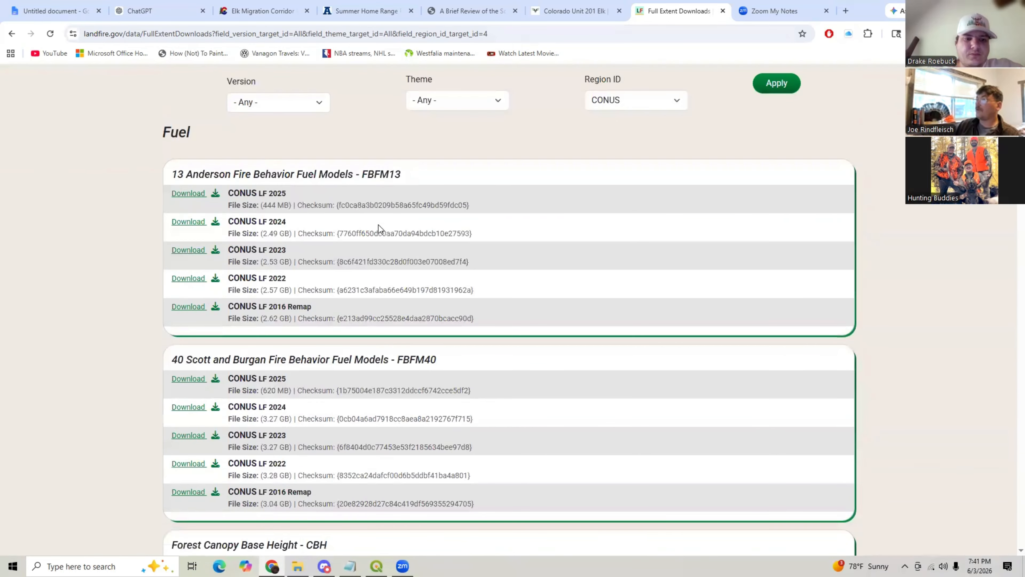
scroll(370, 253, down, 12)
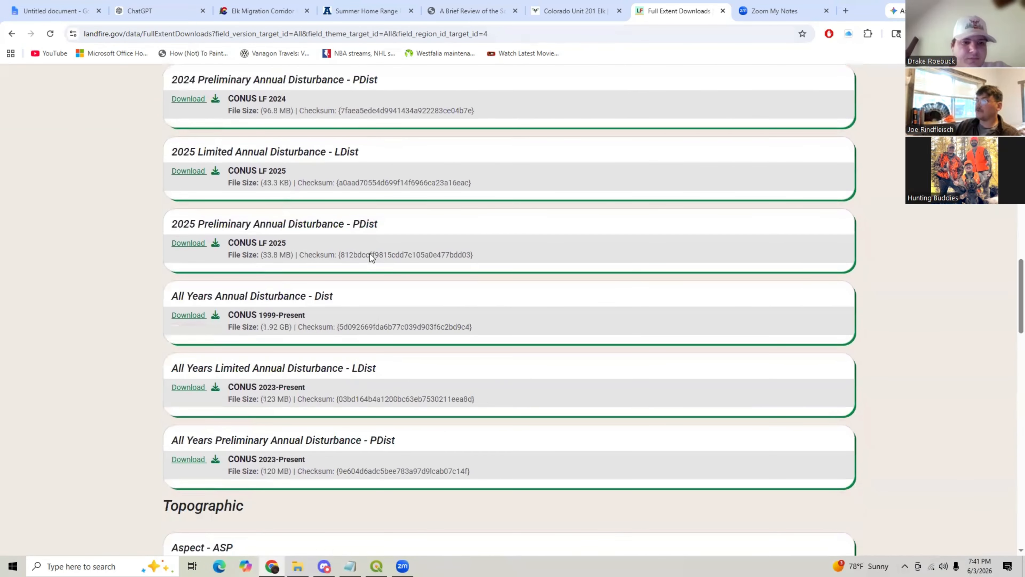
scroll(348, 252, down, 5)
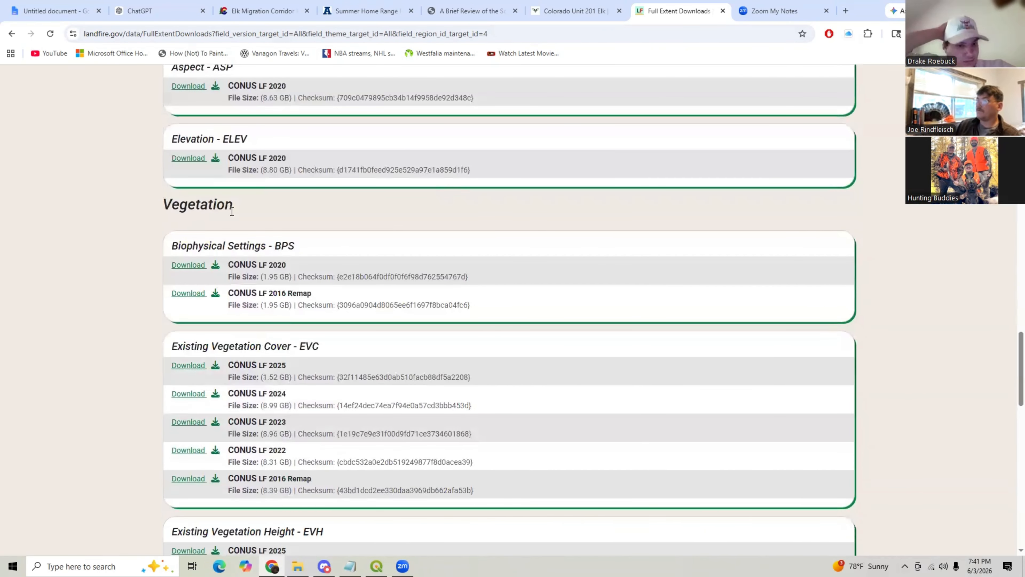
drag(169, 208, 233, 206)
scroll(204, 240, down, 3)
drag(180, 238, 308, 246)
drag(286, 287, 262, 297)
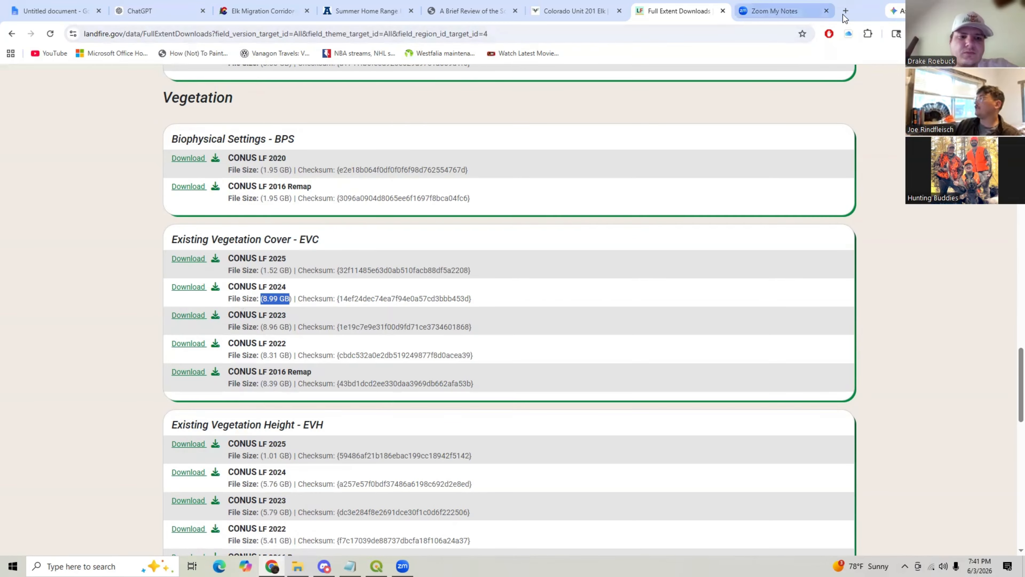
- Close the Zoom My Notes tab and search a new tab for the usgs download data page
click(827, 10)
click(845, 11)
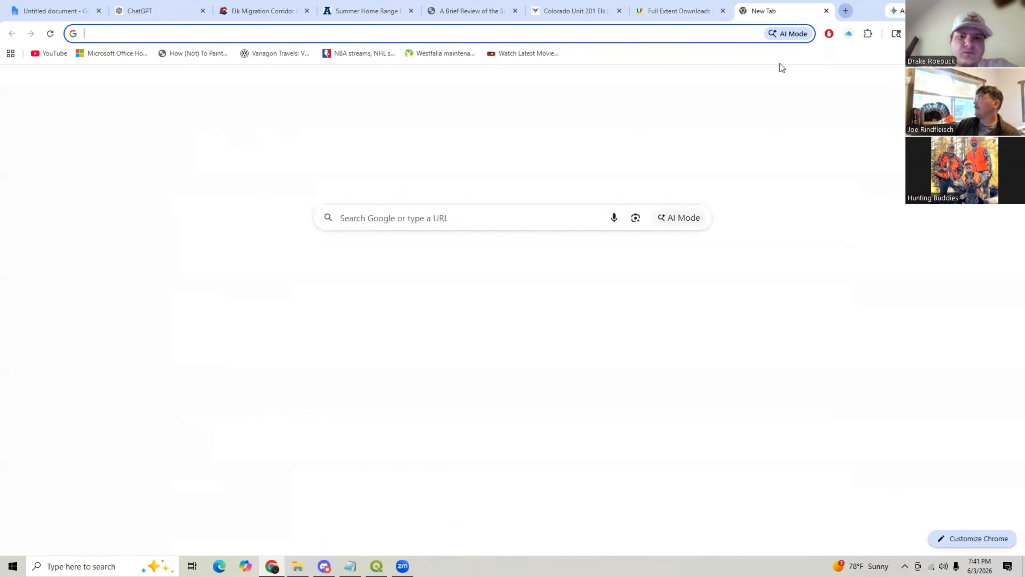
text(usgs download data page)
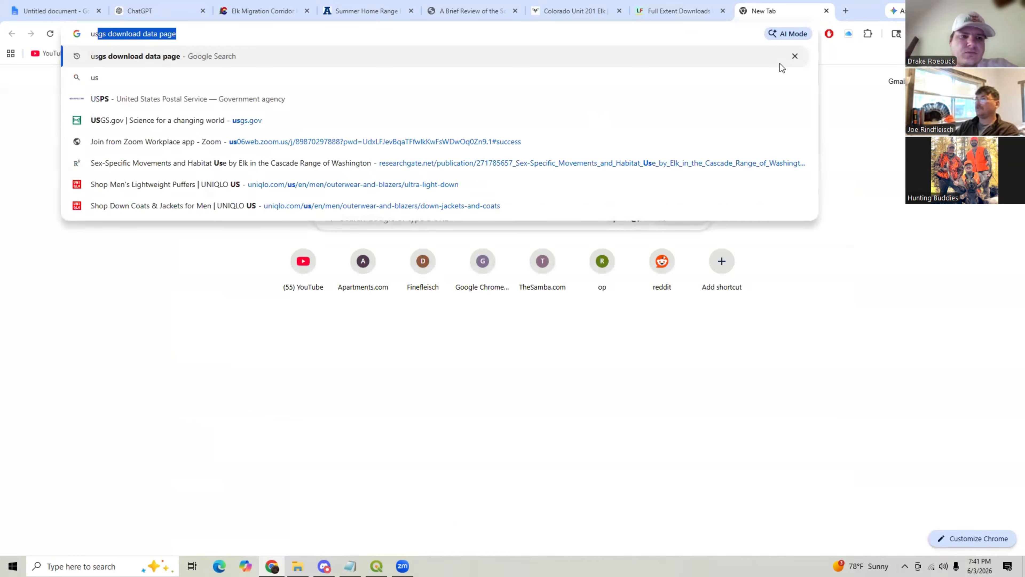
key(Return)
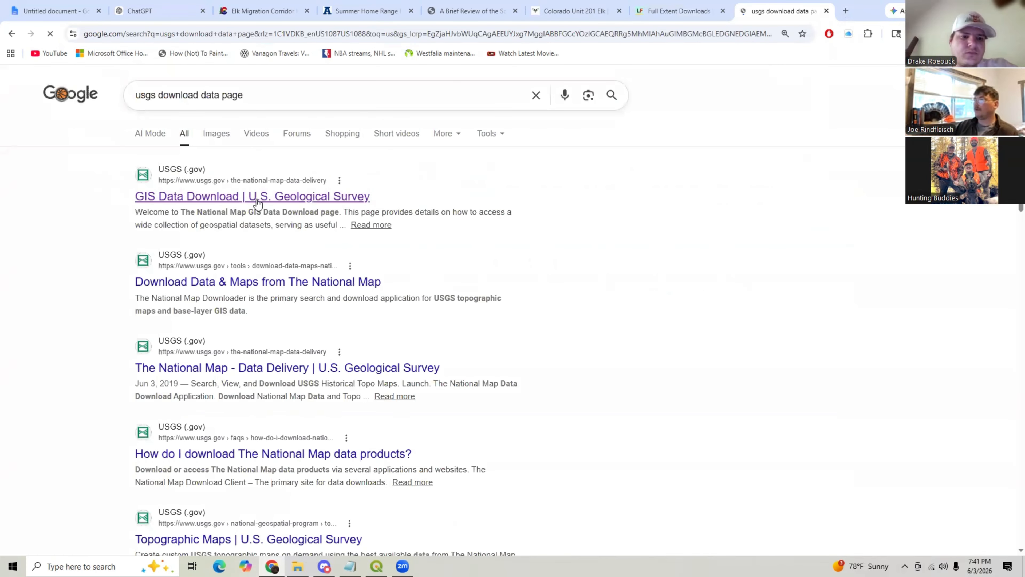
- Open the USGS GIS Data Download page and launch The National Map Data Download Application
click(252, 198)
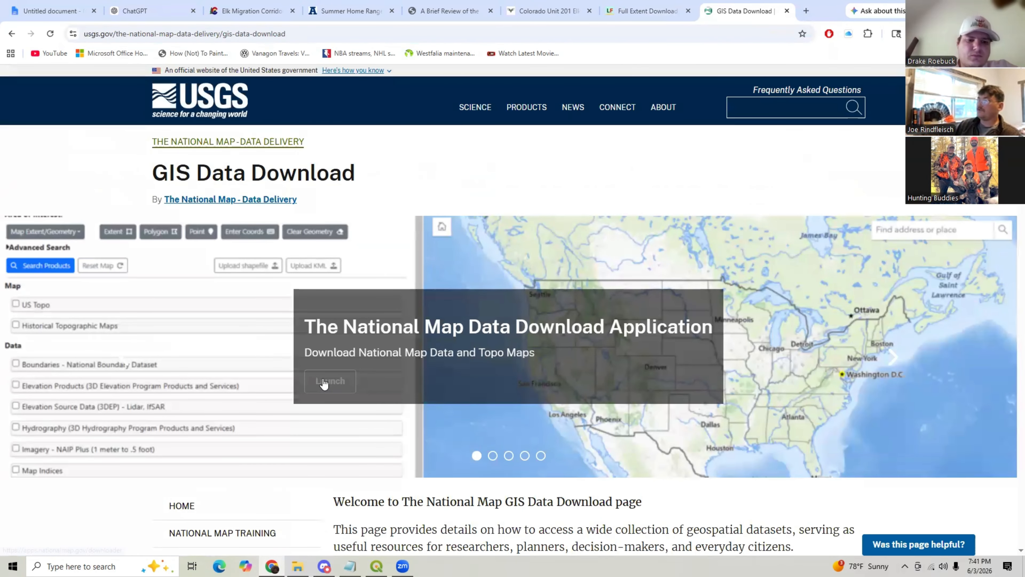
scroll(325, 379, down, 1)
click(330, 328)
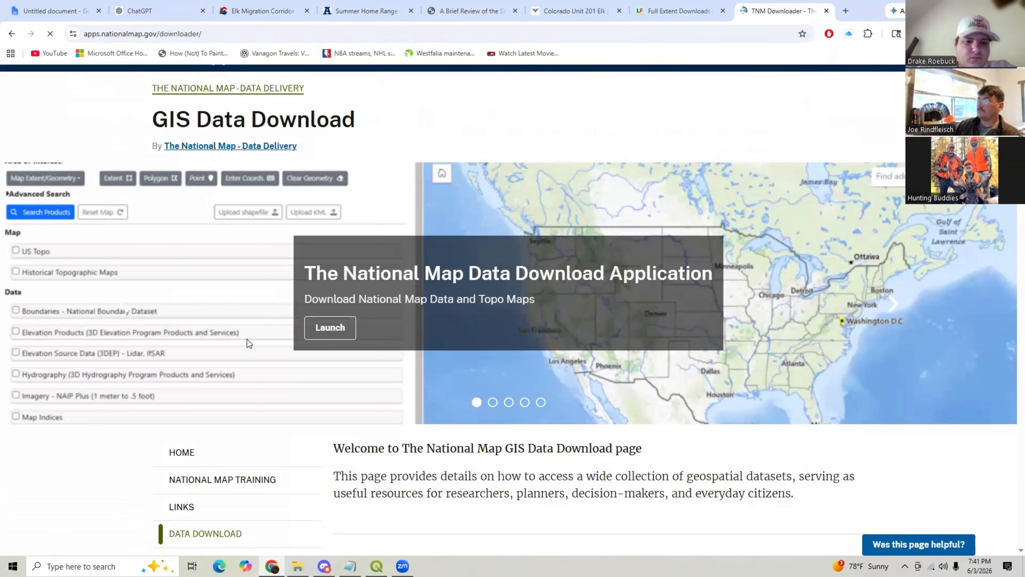
- Zoom the National Map viewer to the area northwest of Yellowstone and draw a rectangular map extent as the area of interest
scroll(139, 322, down, 3)
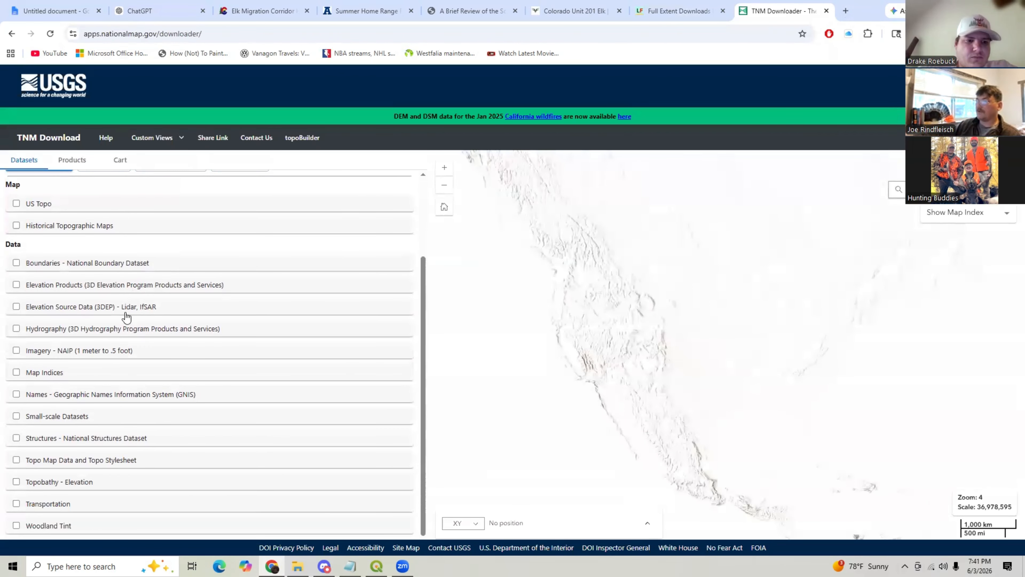
scroll(131, 310, down, 1)
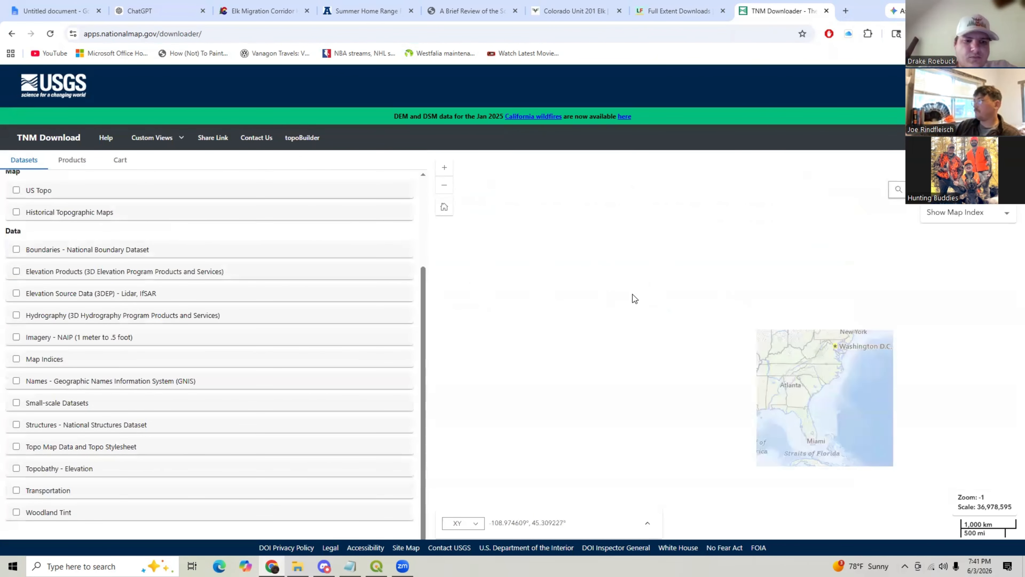
scroll(638, 302, up, 4)
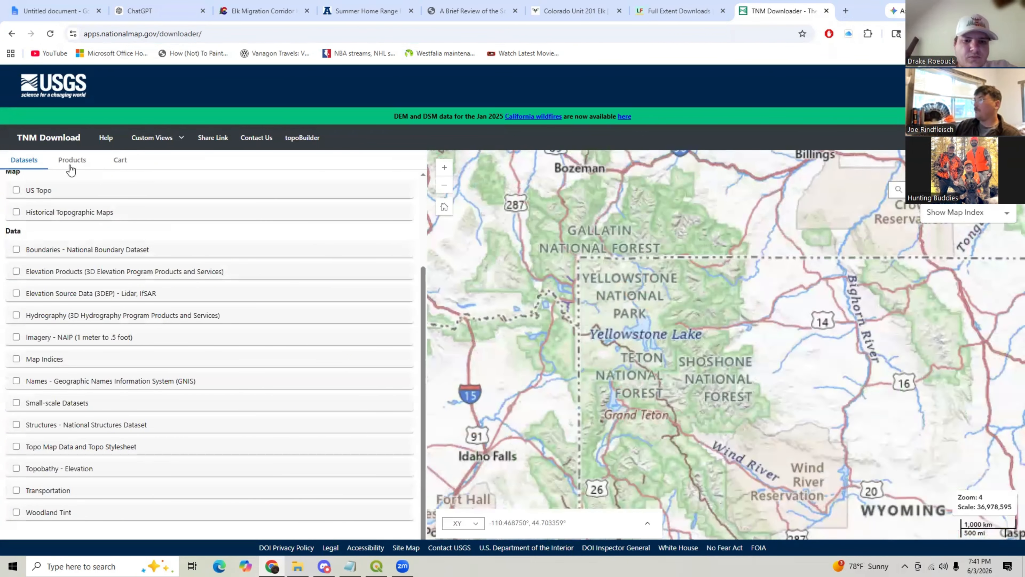
scroll(84, 239, up, 3)
click(128, 230)
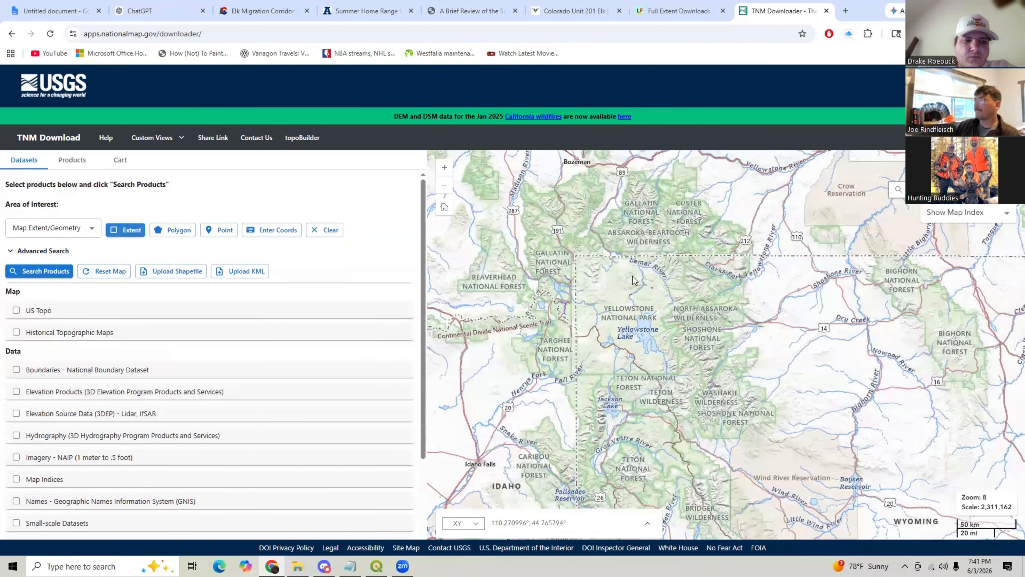
drag(553, 242, 642, 295)
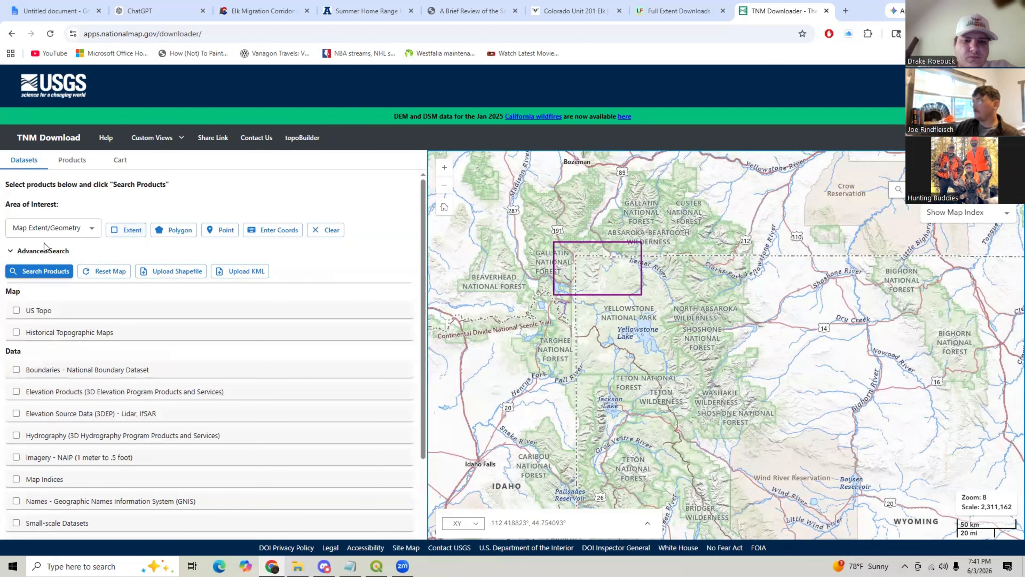
- Select the Elevation Source Data (3DEP) - Lidar, IfSAR dataset and search for products within the drawn extent
click(45, 271)
scroll(16, 359, down, 1)
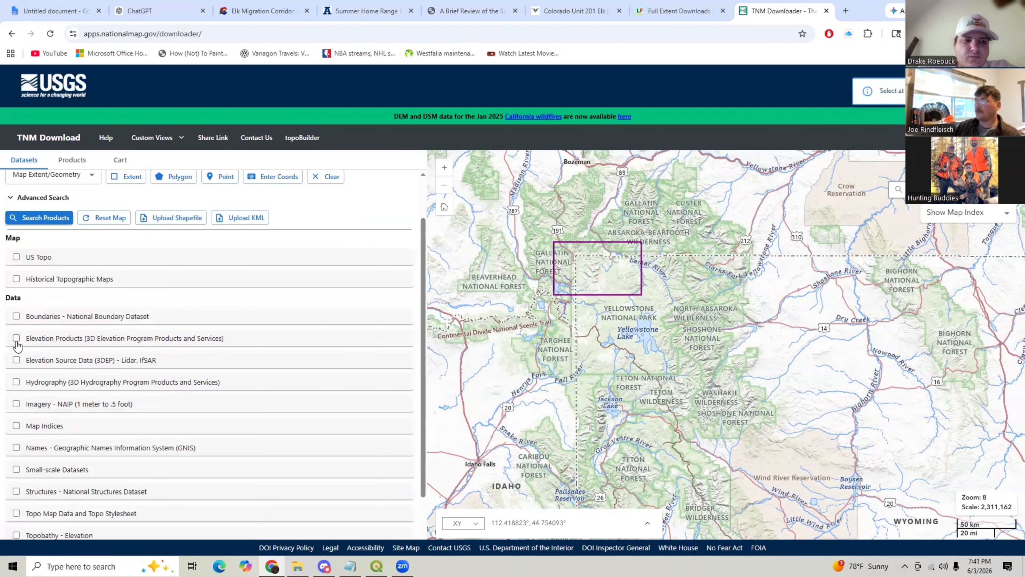
click(17, 338)
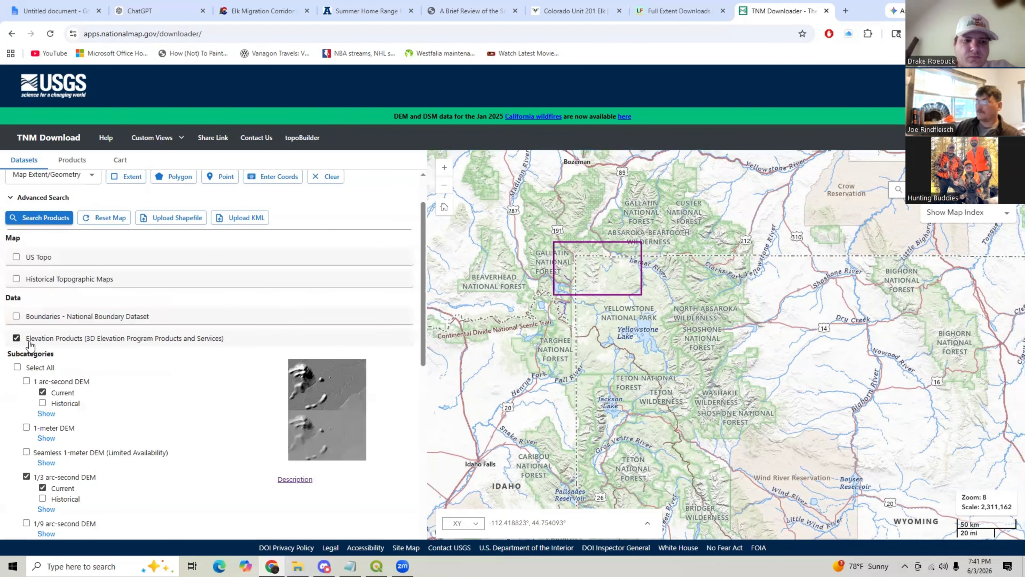
click(17, 338)
click(16, 360)
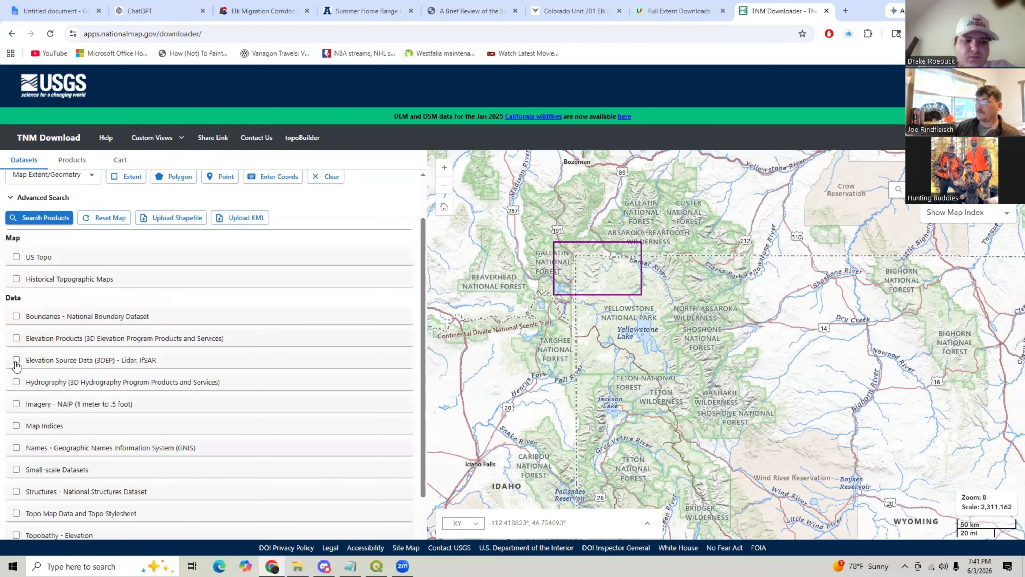
click(40, 218)
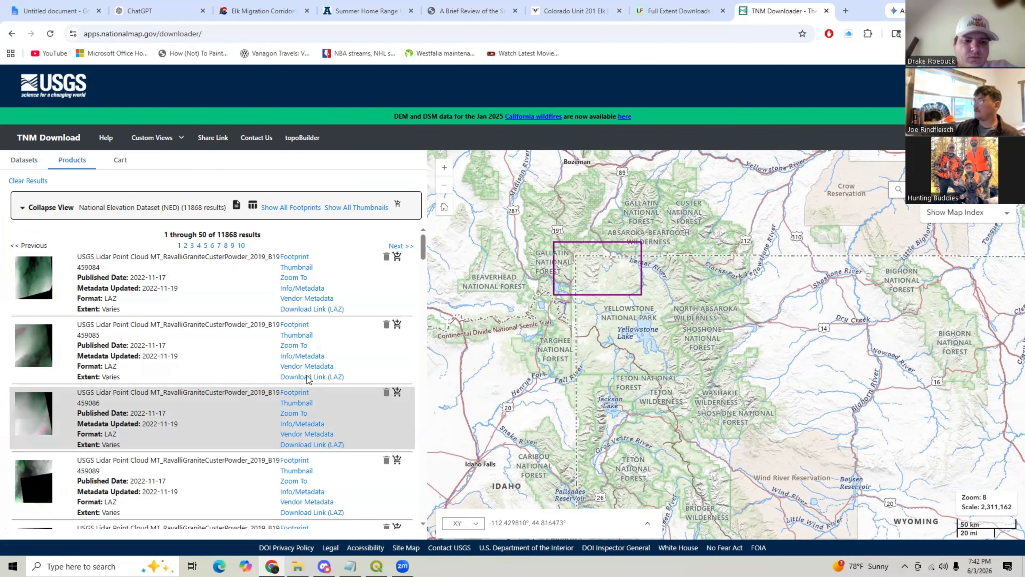
- Zoom the map to the extent and scroll through the list of USGS lidar point cloud results
scroll(587, 232, up, 2)
scroll(588, 231, up, 2)
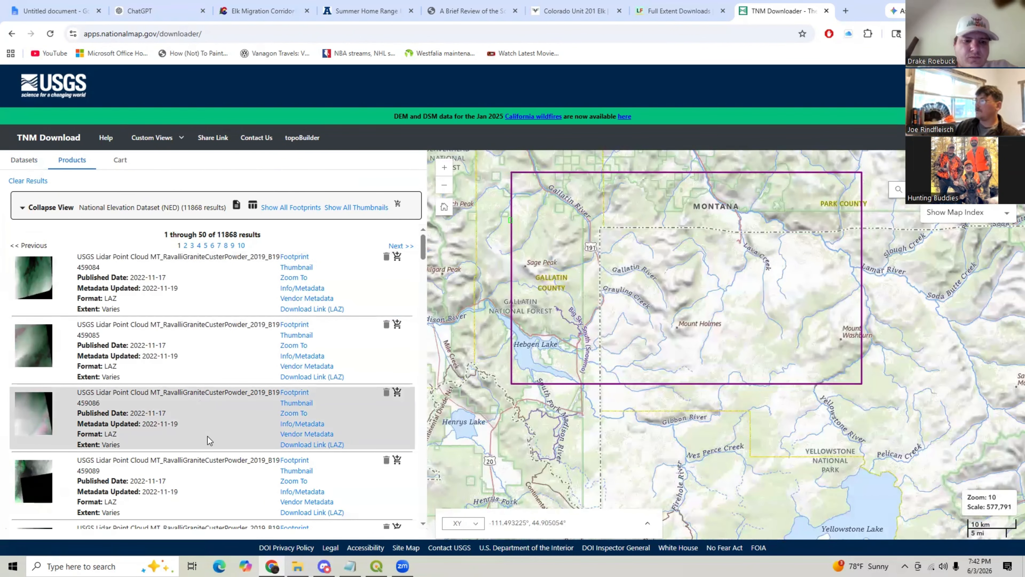
scroll(217, 444, down, 4)
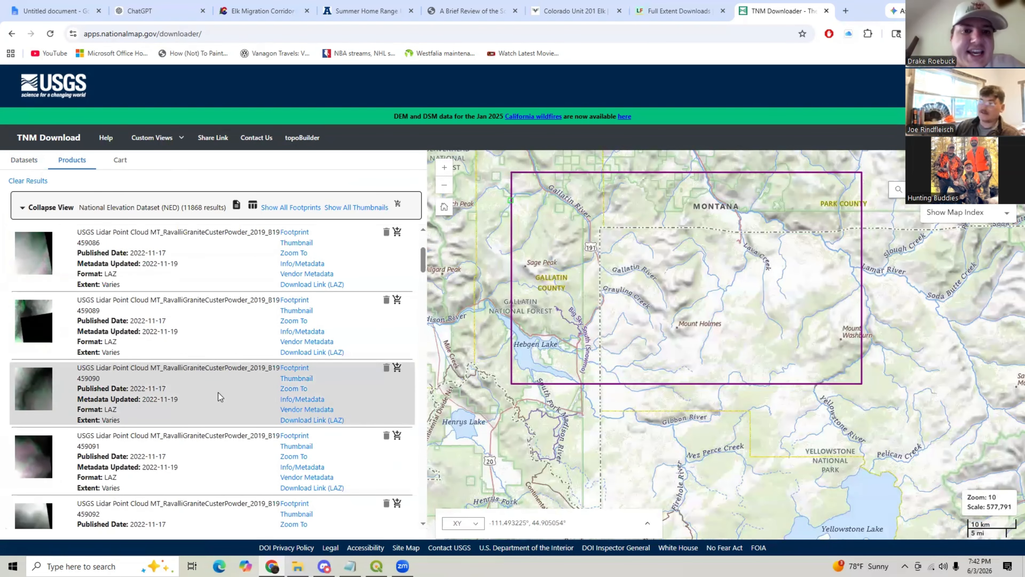
scroll(206, 387, down, 1)
scroll(203, 388, down, 3)
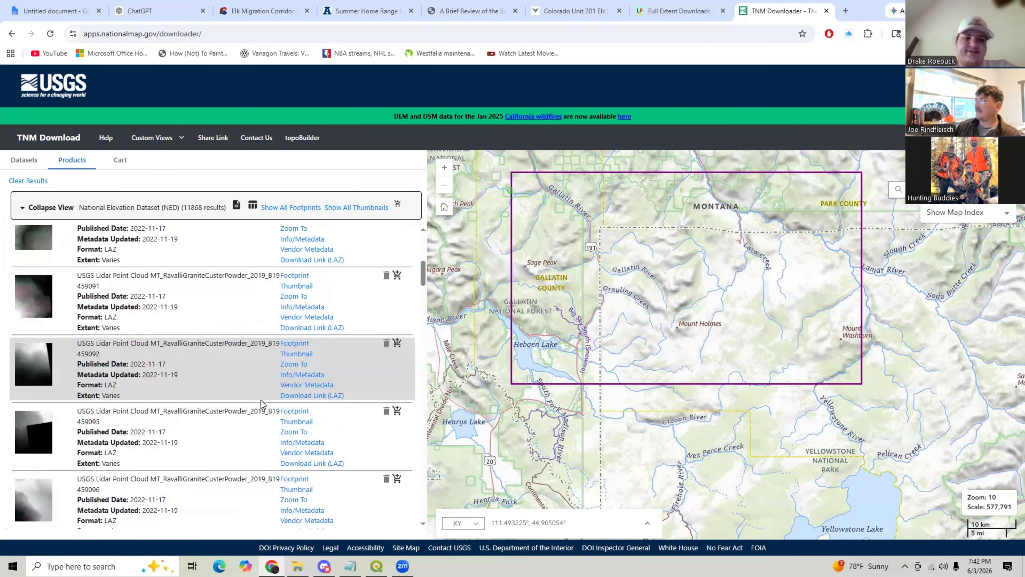
scroll(257, 409, down, 8)
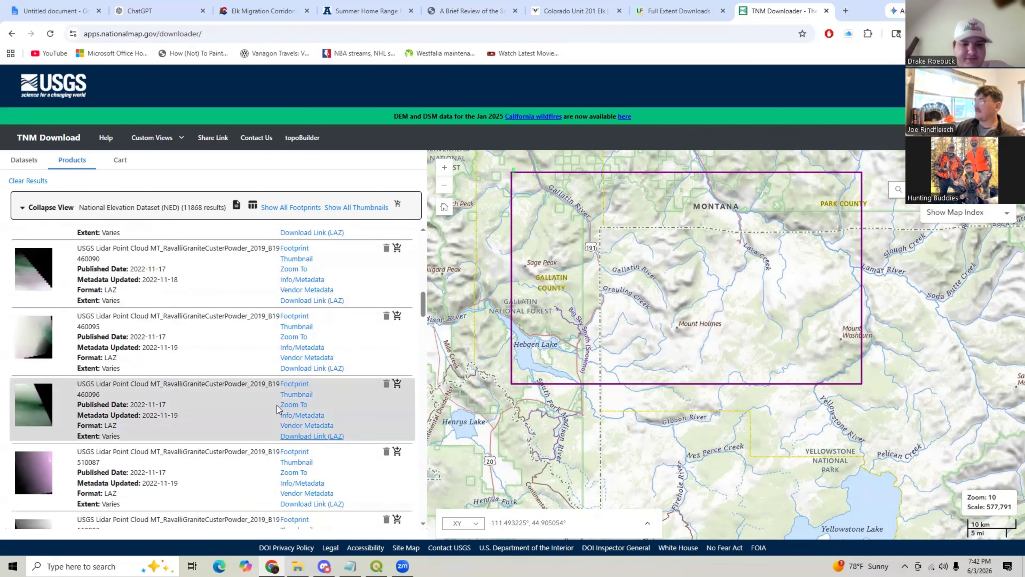
scroll(206, 335, down, 3)
scroll(206, 315, down, 3)
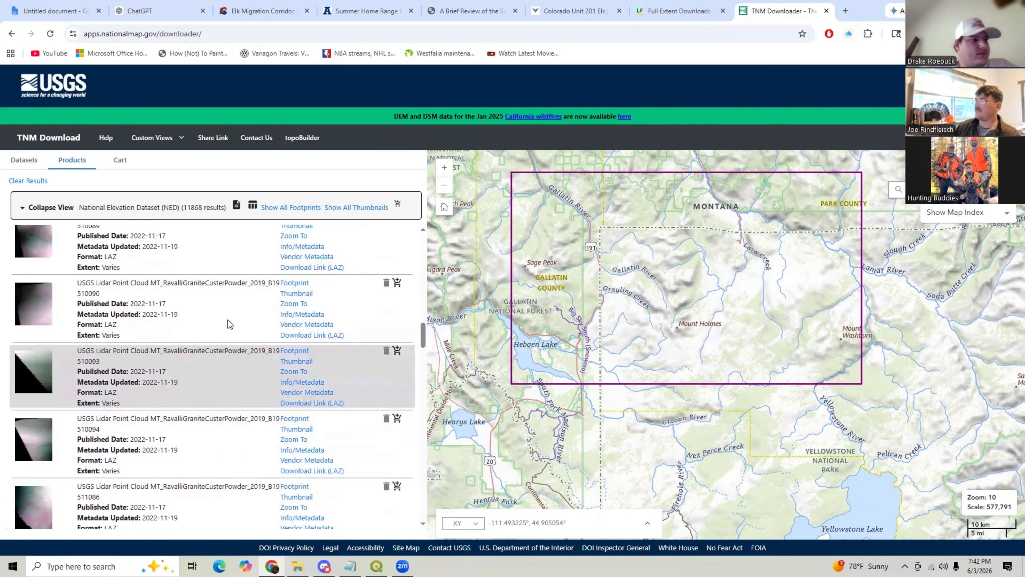
scroll(236, 409, down, 5)
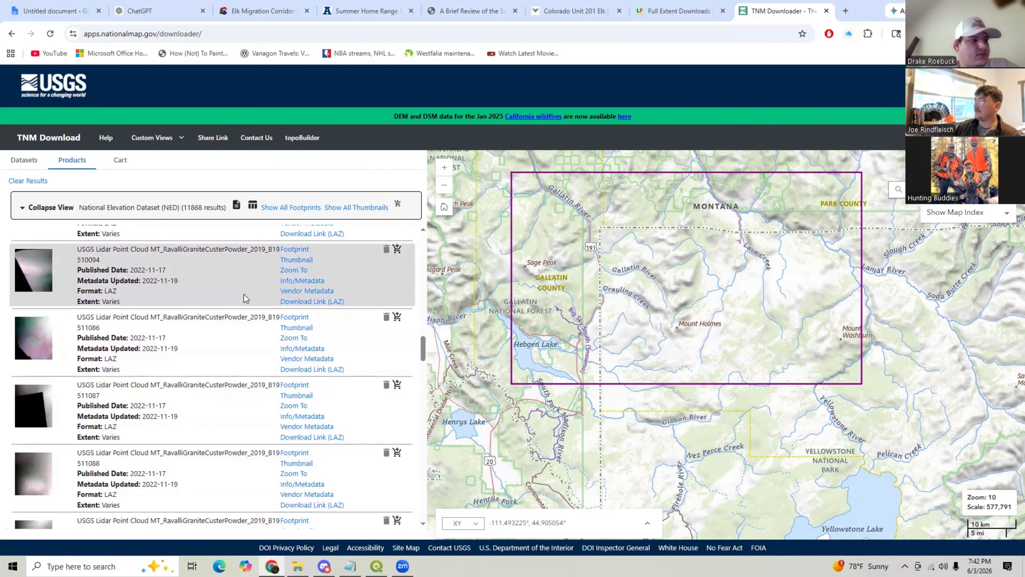
scroll(185, 331, down, 5)
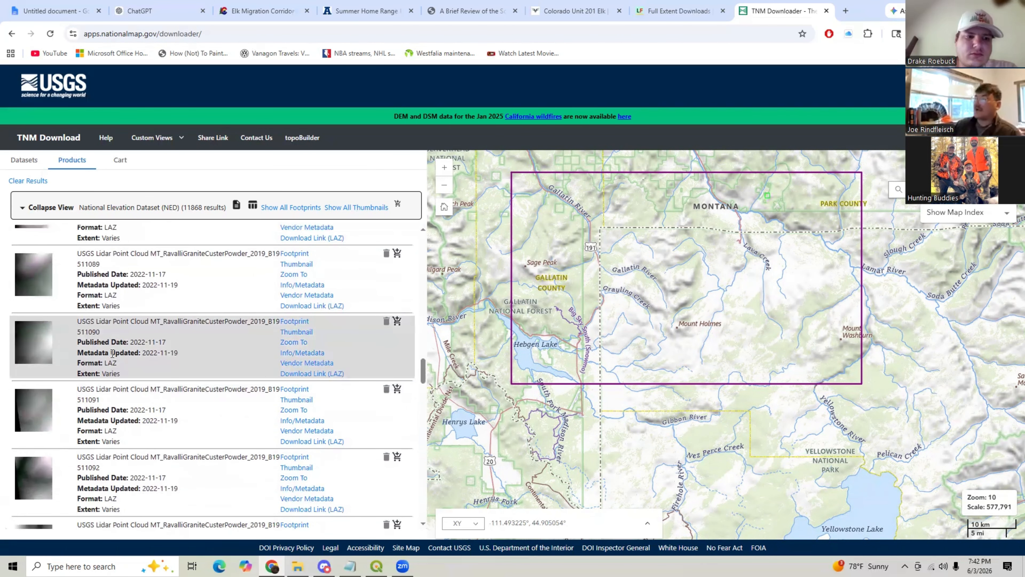
scroll(108, 340, down, 6)
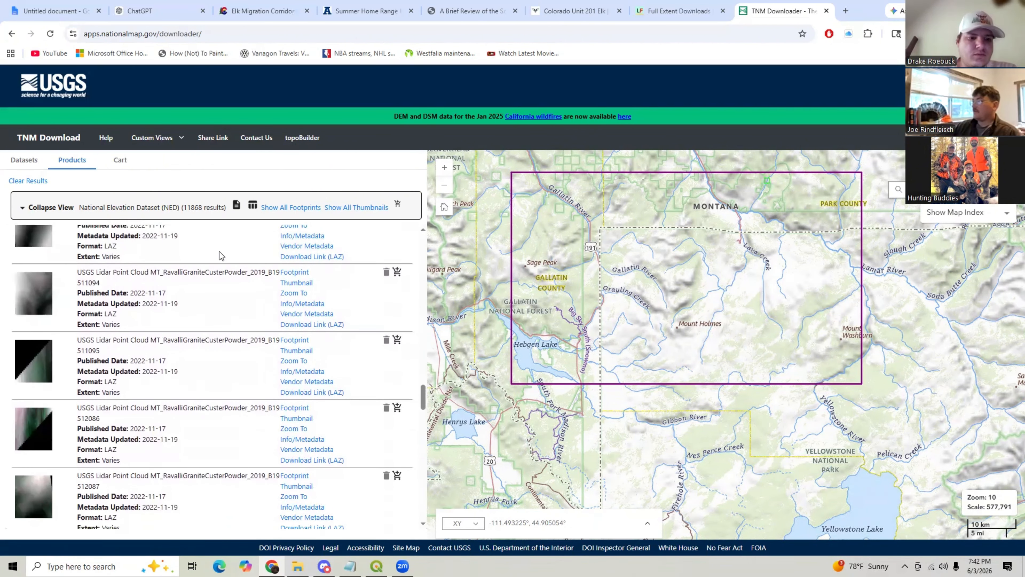
- Download the LAZ file for lidar point cloud tile 511094 and check the browser's download list
click(299, 326)
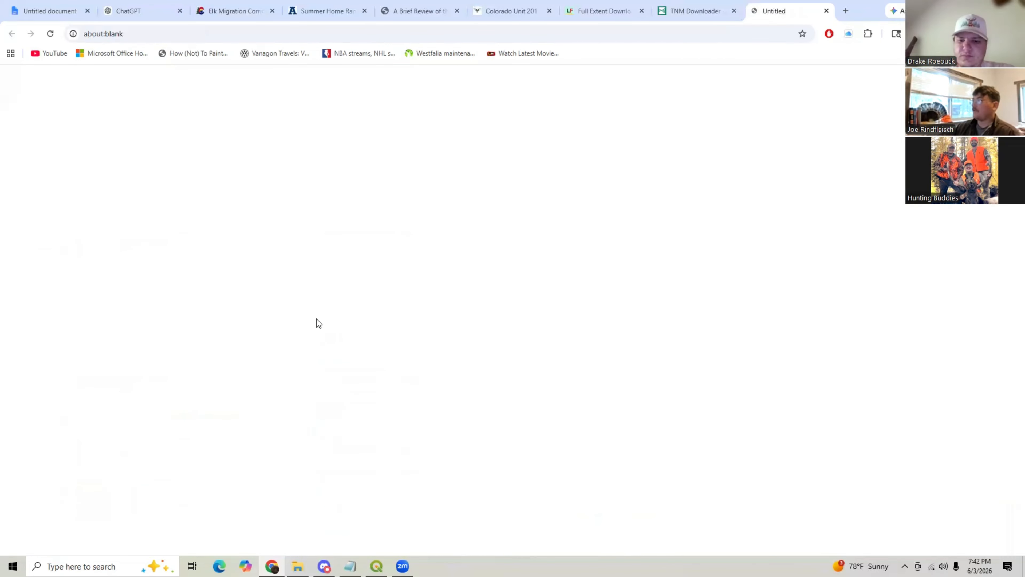
click(904, 34)
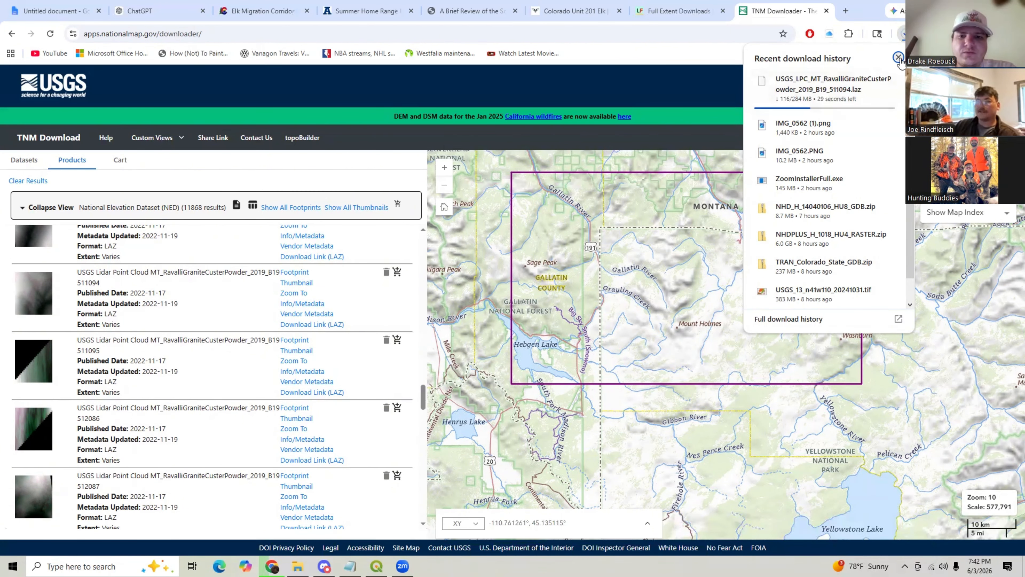
click(898, 57)
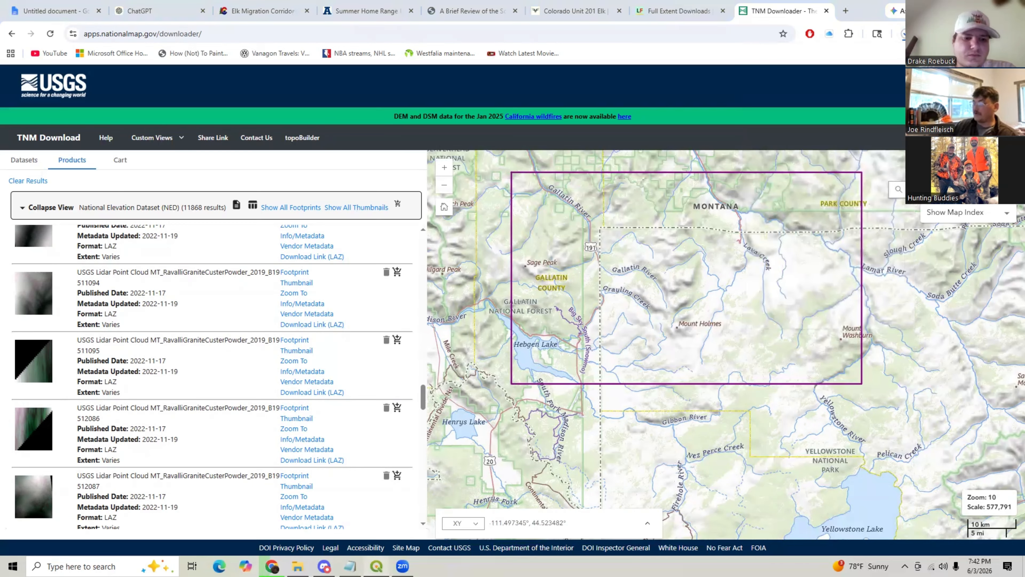
- Switch to QGIS, turn off the LF2024_EVT_CONUS layer, and zoom into the western United States
click(377, 567)
click(16, 101)
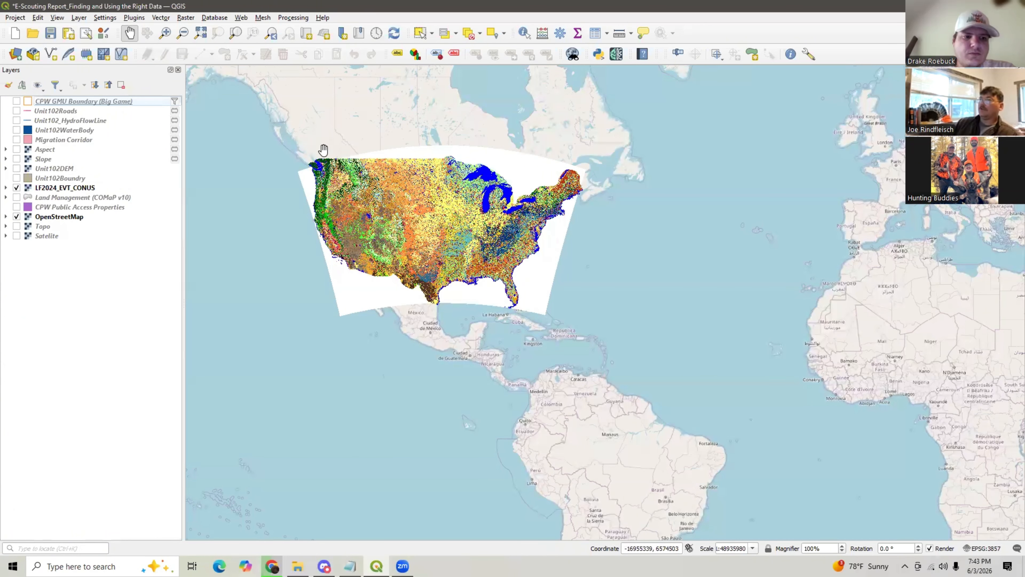
click(16, 187)
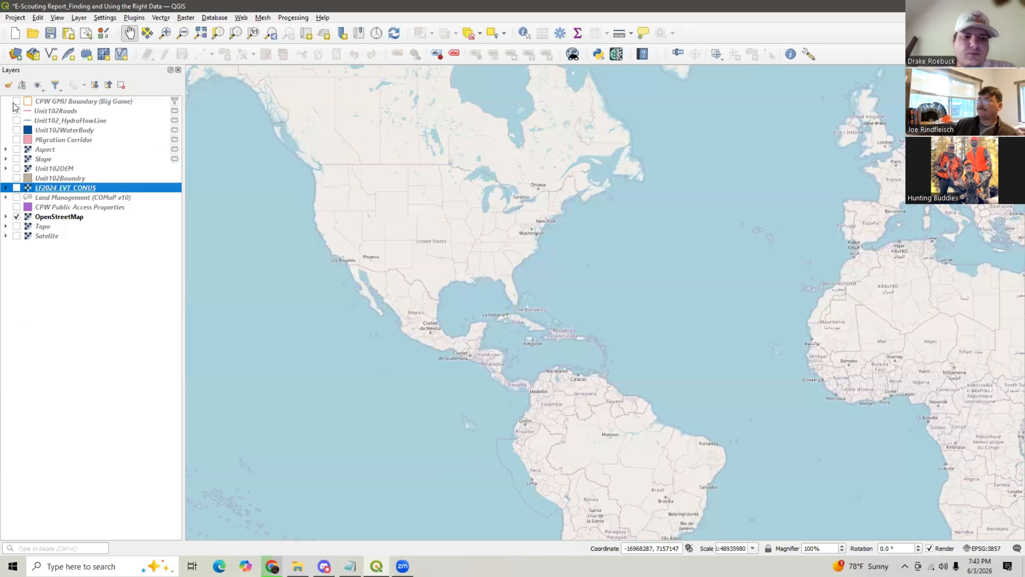
scroll(399, 204, up, 2)
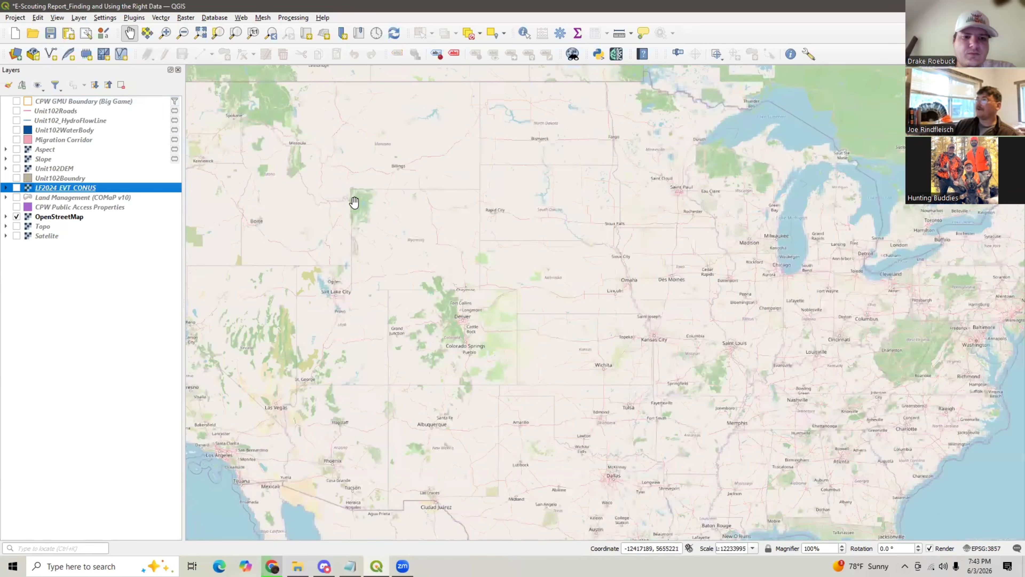
- Add the CO_Unit_102_DEM and CO_Unit_102_DEM_2 rasters from Downloads as raster layers
click(79, 17)
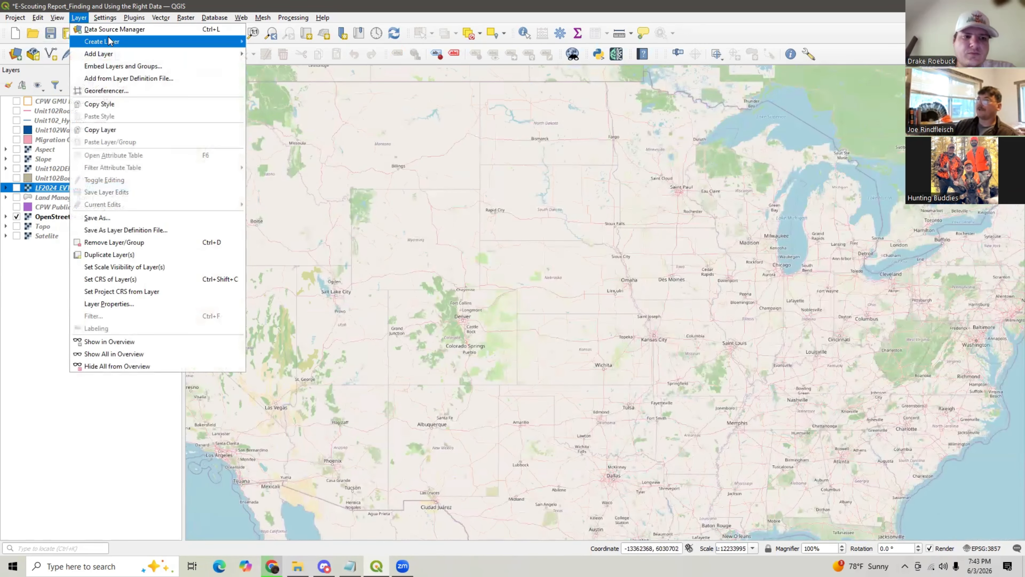
mouse_move(238, 55)
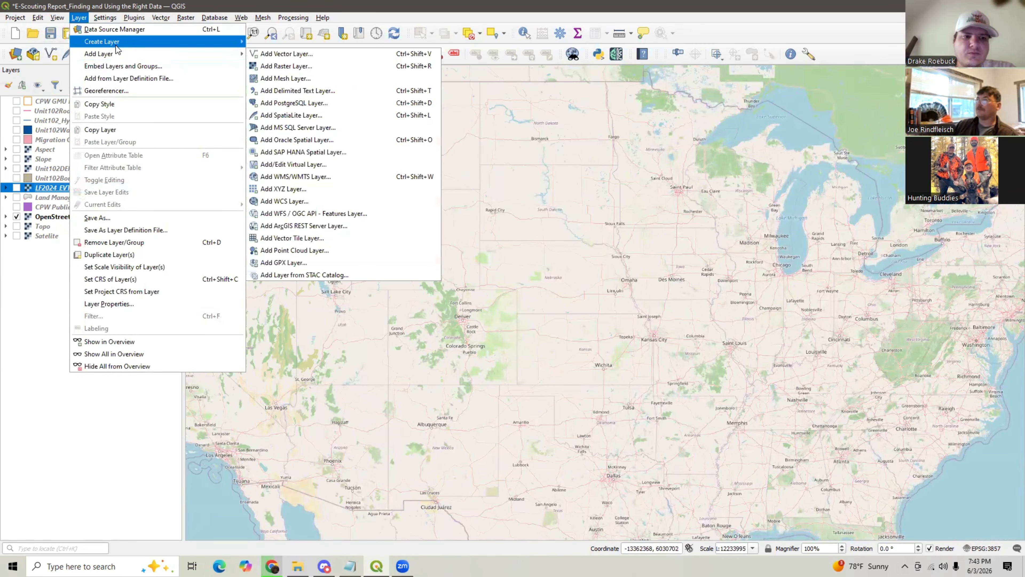
click(296, 66)
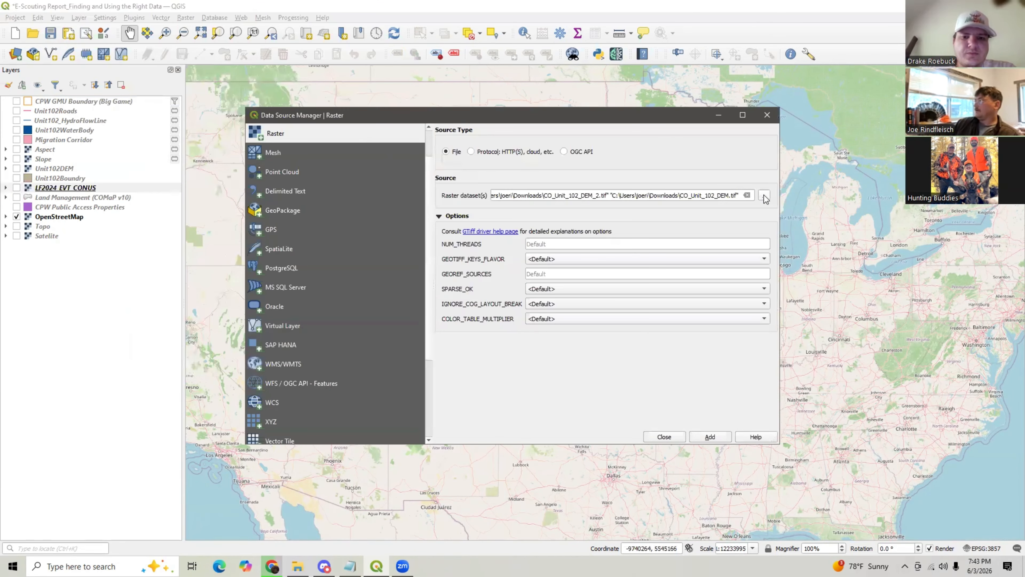
click(710, 436)
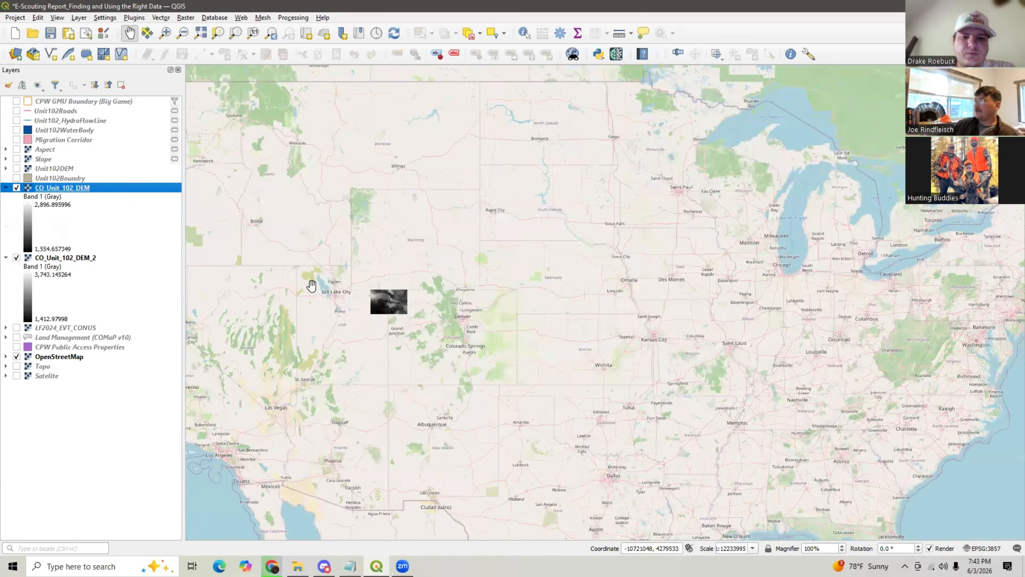
- Zoom in on the DEM rasters and turn on the CPW GMU Boundary (Big Game) layer
scroll(373, 283, up, 2)
scroll(373, 281, up, 1)
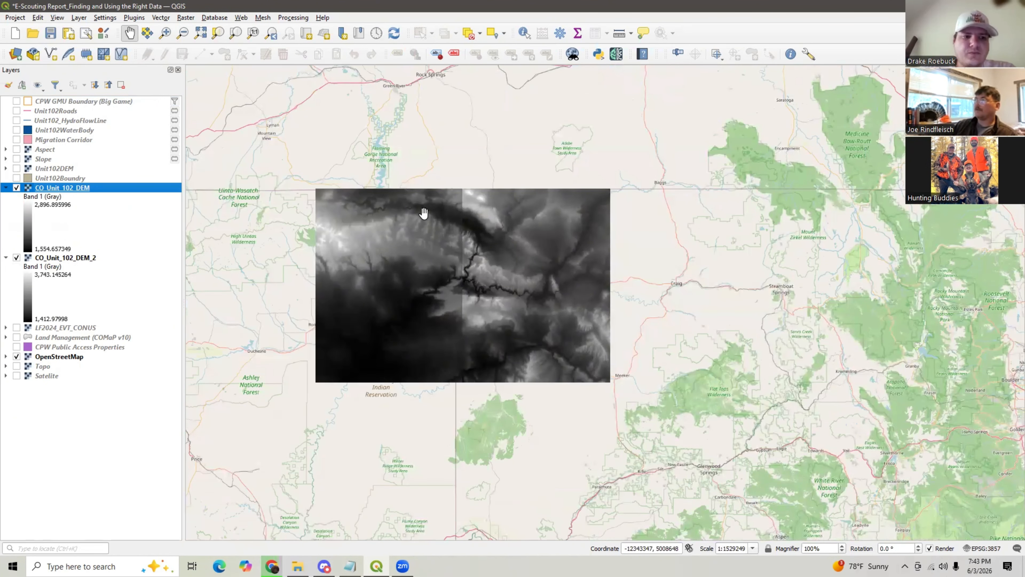
click(16, 102)
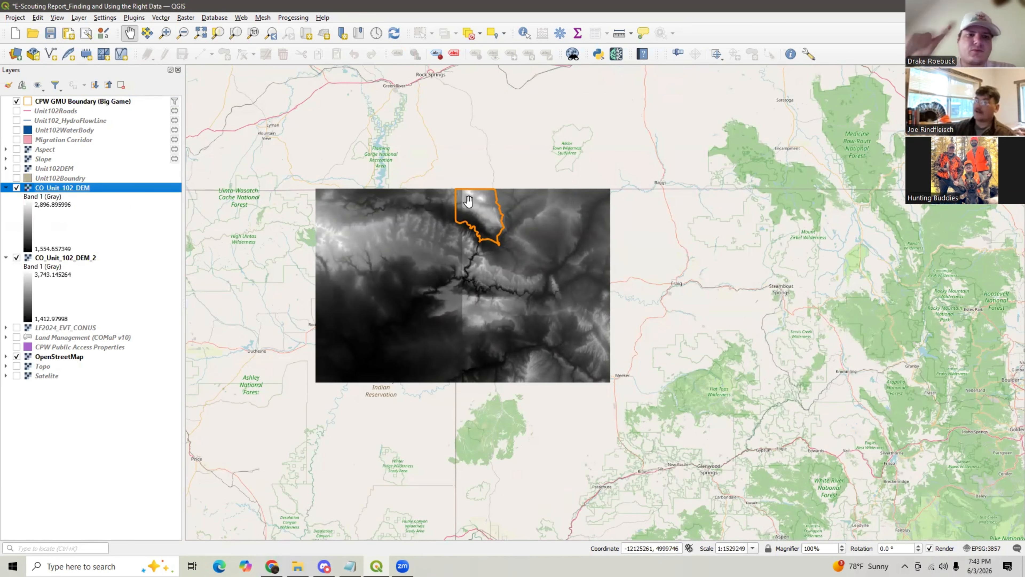
- Collapse both DEM layers' legends and remove the CO_Unit_102_DEM and CO_Unit_102_DEM_2 layers from the project
click(6, 187)
click(5, 197)
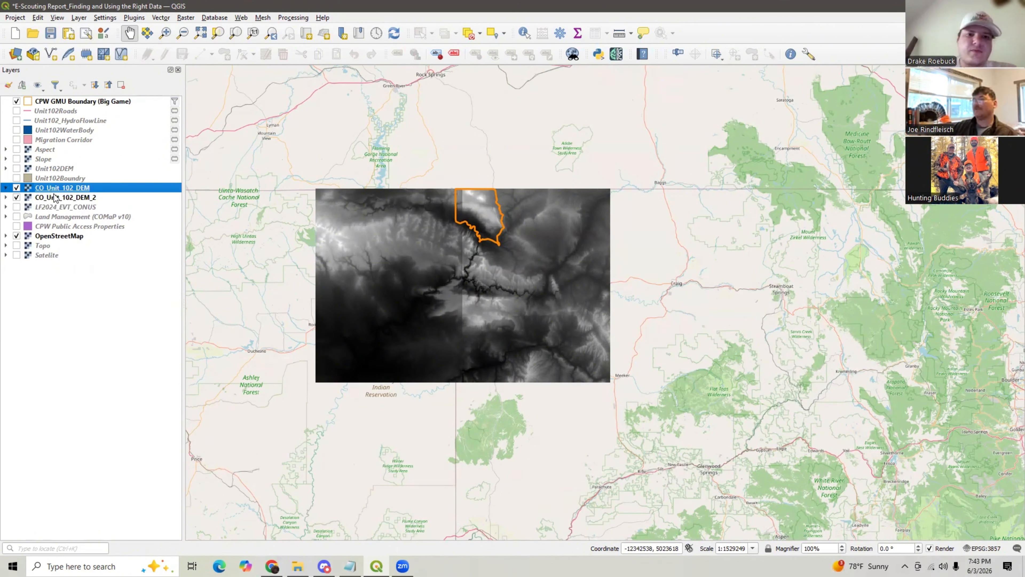
ctrl+click(55, 197)
right_click(55, 197)
click(99, 267)
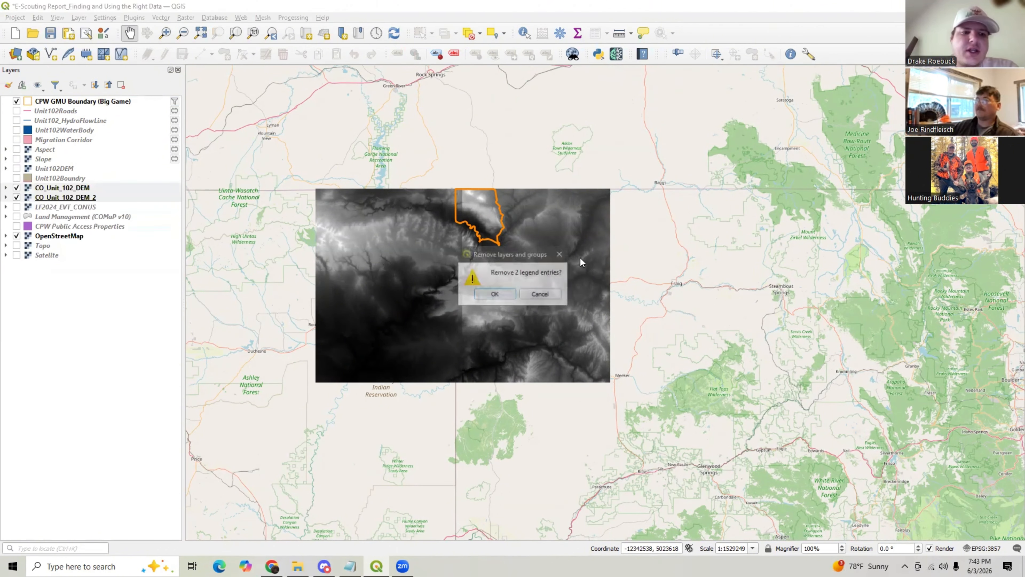
click(474, 292)
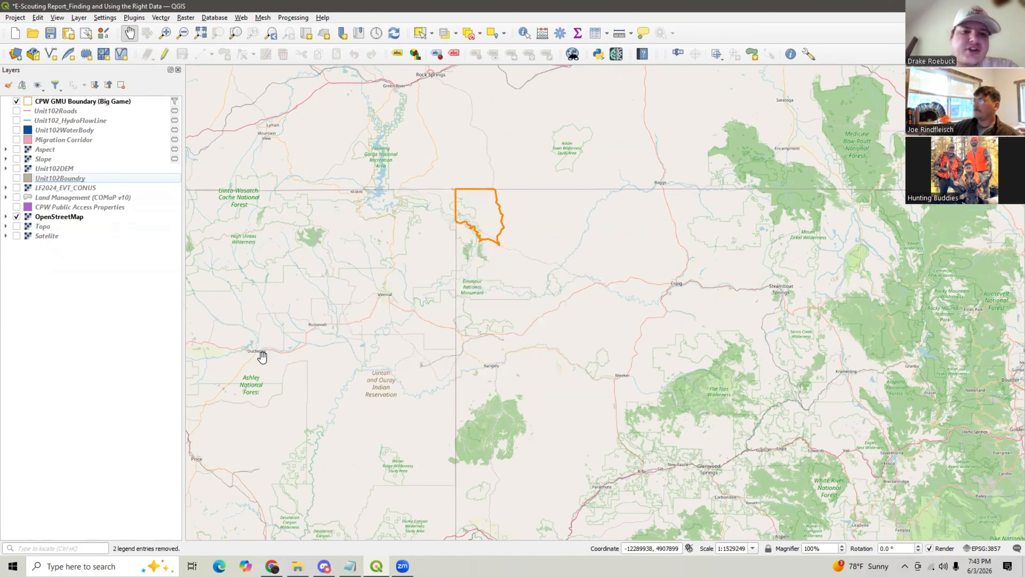
mouse_move(271, 565)
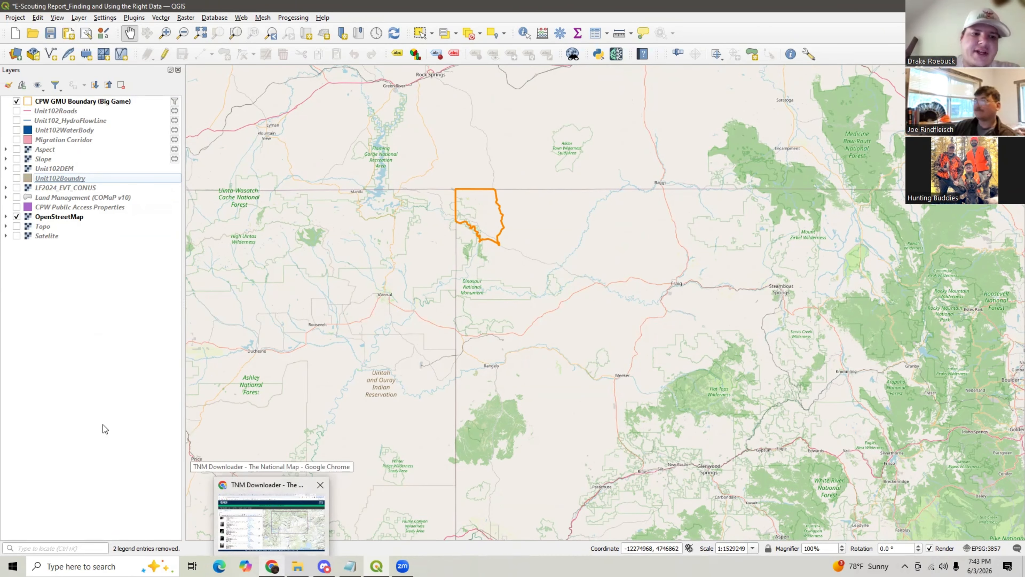
click(78, 18)
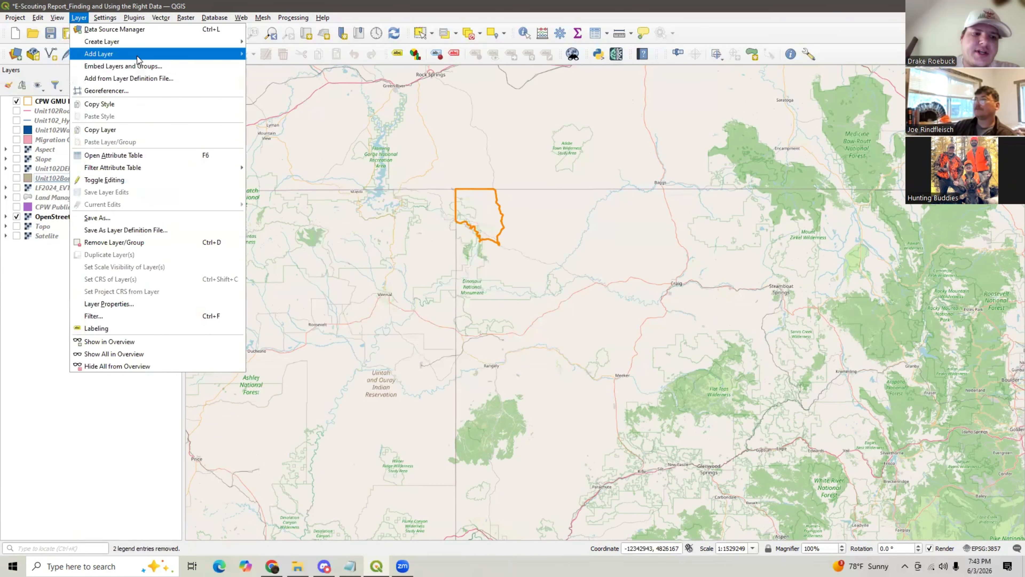
mouse_move(135, 55)
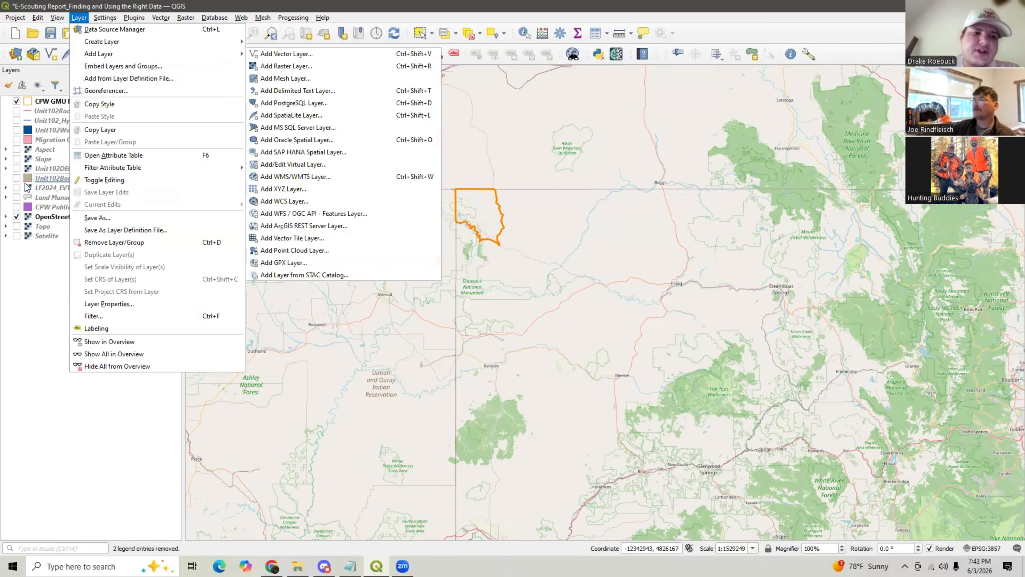
click(17, 174)
- Turn on the Unit102DEM layer and zoom in on Unit 102
click(16, 168)
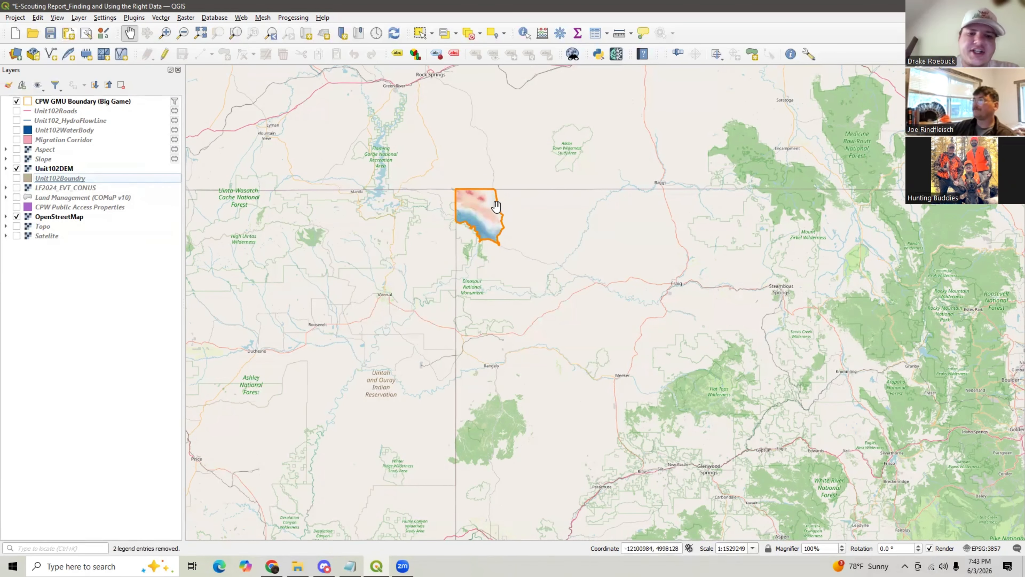
scroll(481, 201, up, 3)
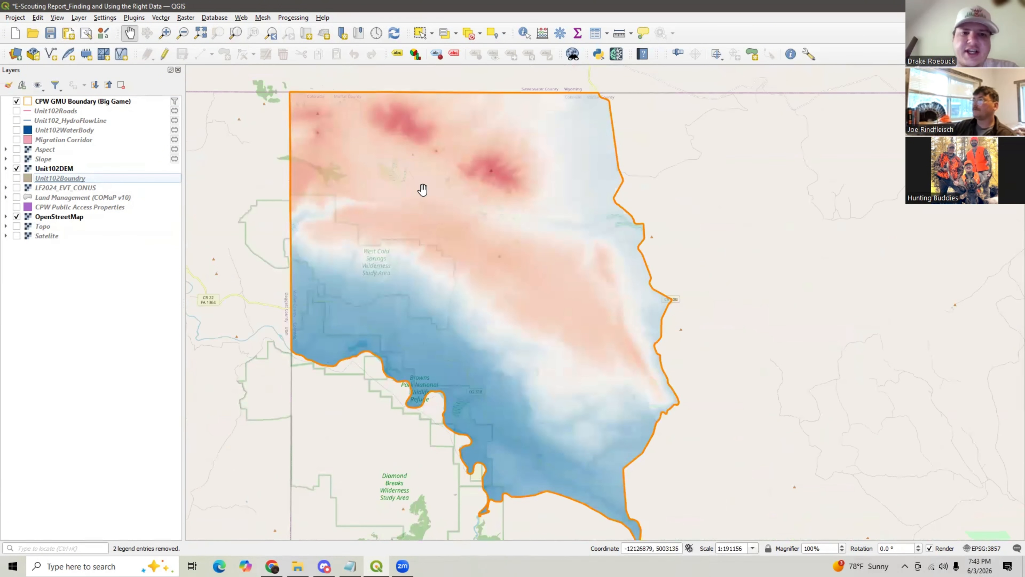
scroll(423, 190, down, 1)
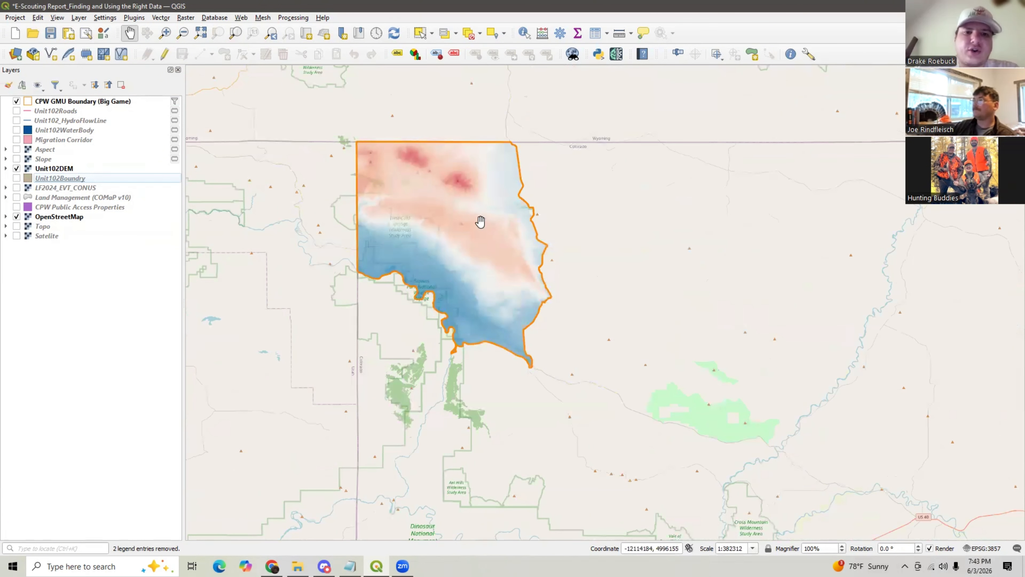
scroll(475, 221, up, 1)
- Change the Unit102DEM layer's symbology render type to Singleband gray and apply it
right_click(44, 171)
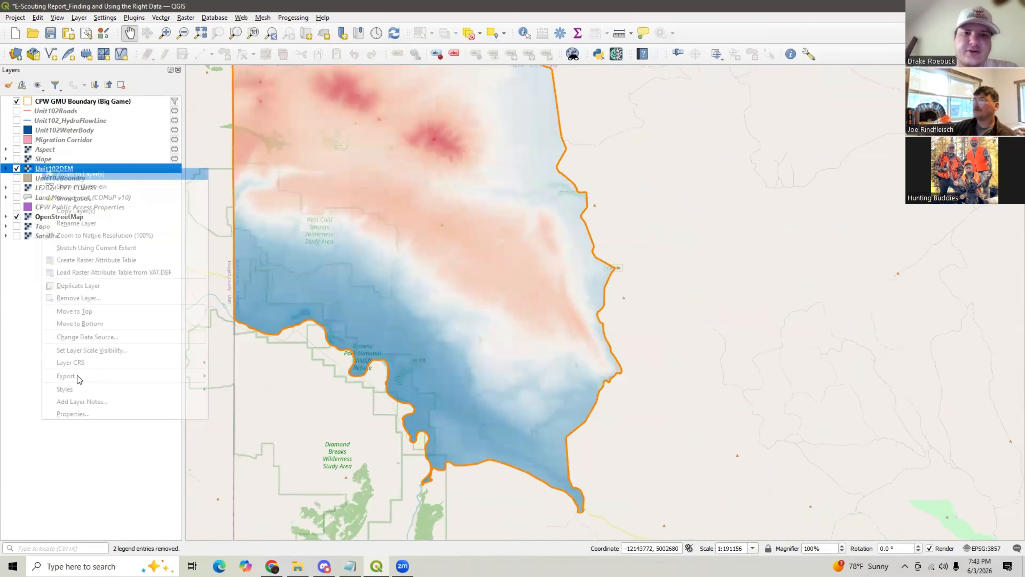
click(61, 412)
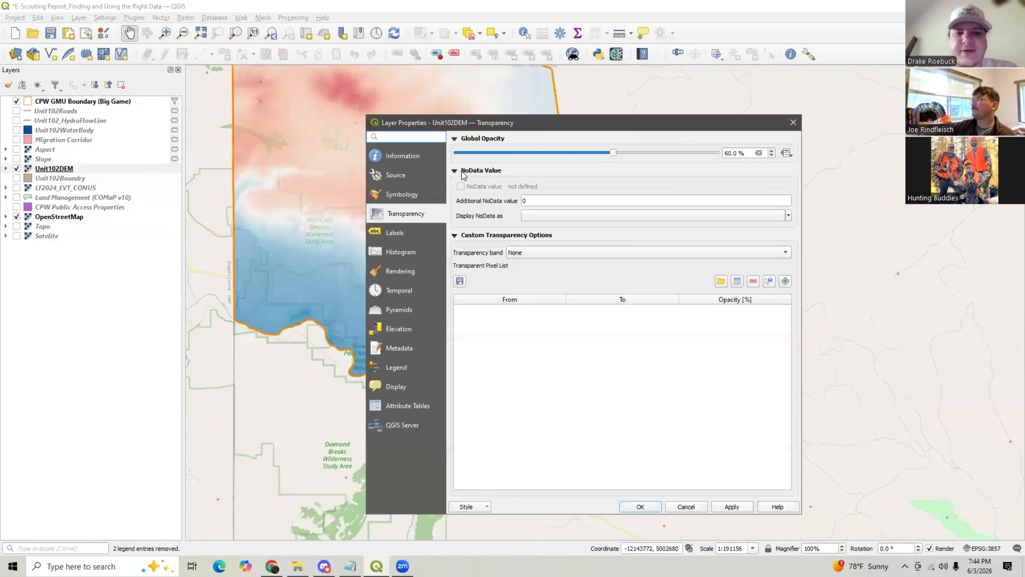
click(404, 194)
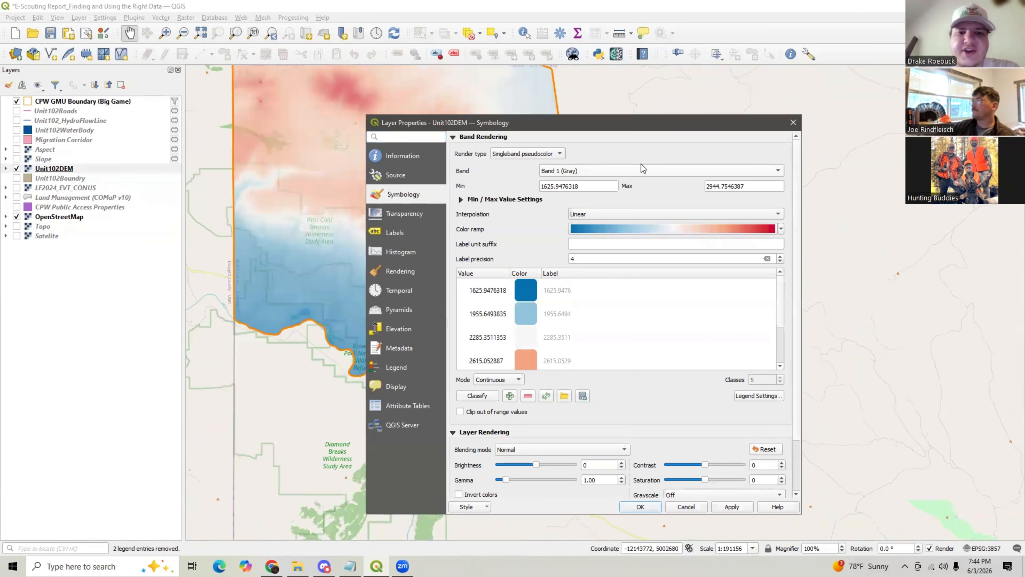
click(561, 154)
click(524, 144)
click(731, 506)
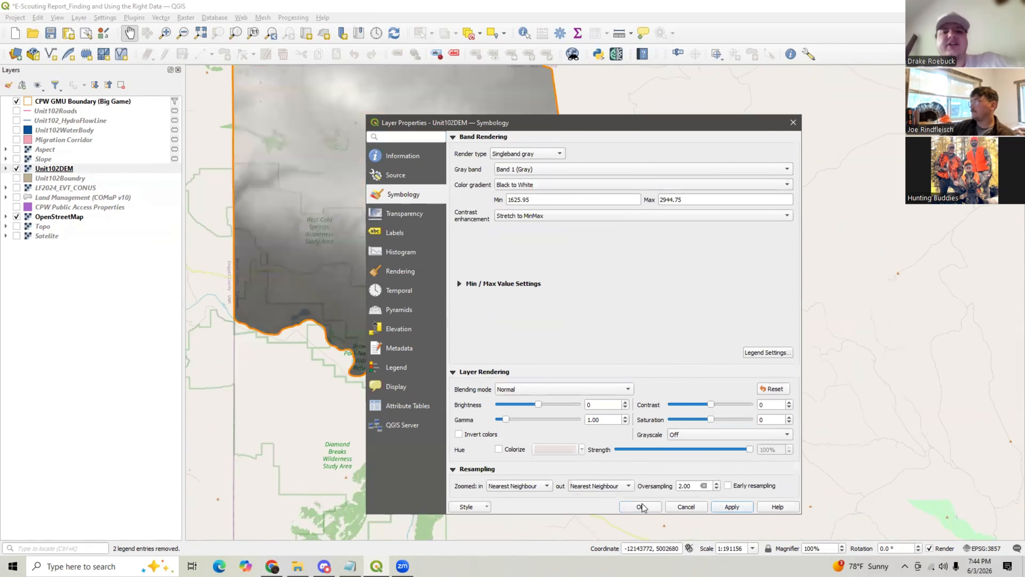
click(640, 507)
scroll(399, 241, down, 1)
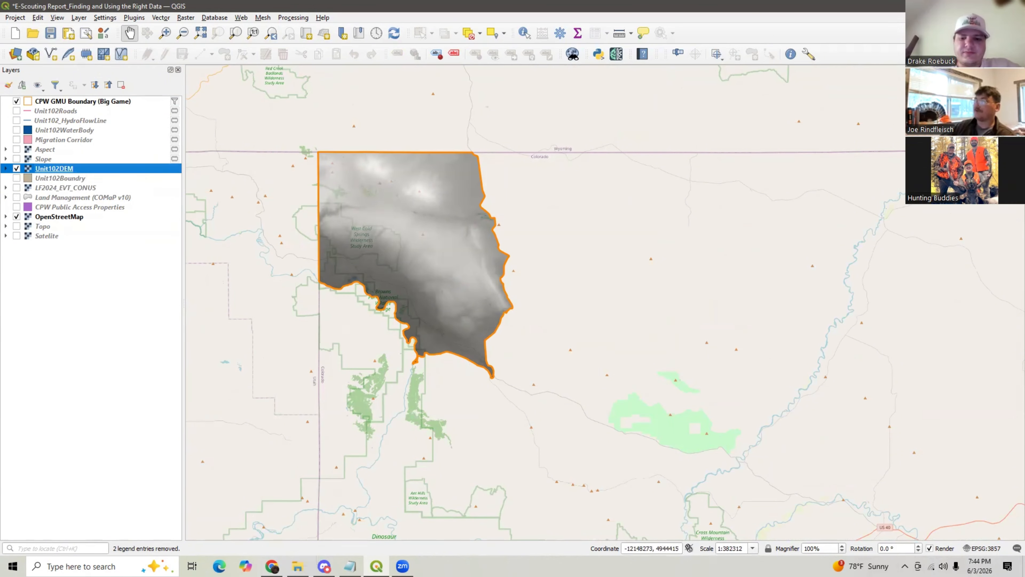
- Switch to the browser and highlight the CONUS LF 2024 Existing Vegetation Cover entry on the LANDFIRE downloads page
mouse_move(272, 566)
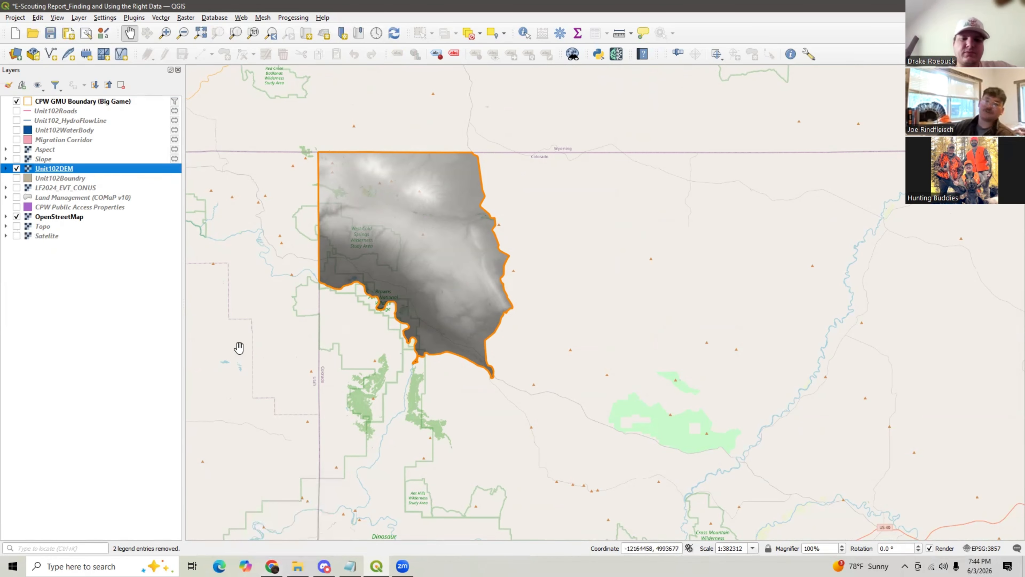
click(272, 566)
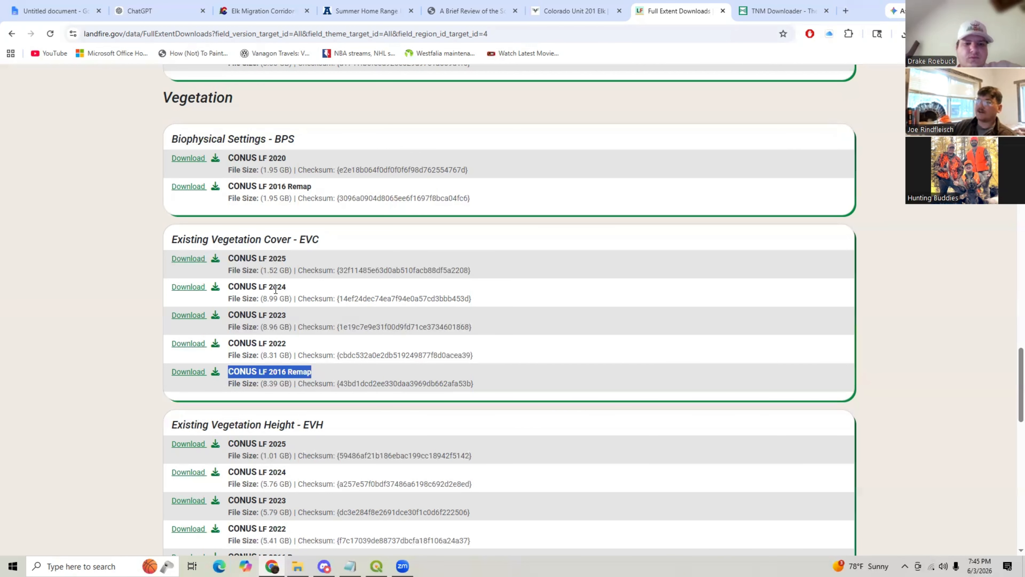
drag(286, 288, 258, 290)
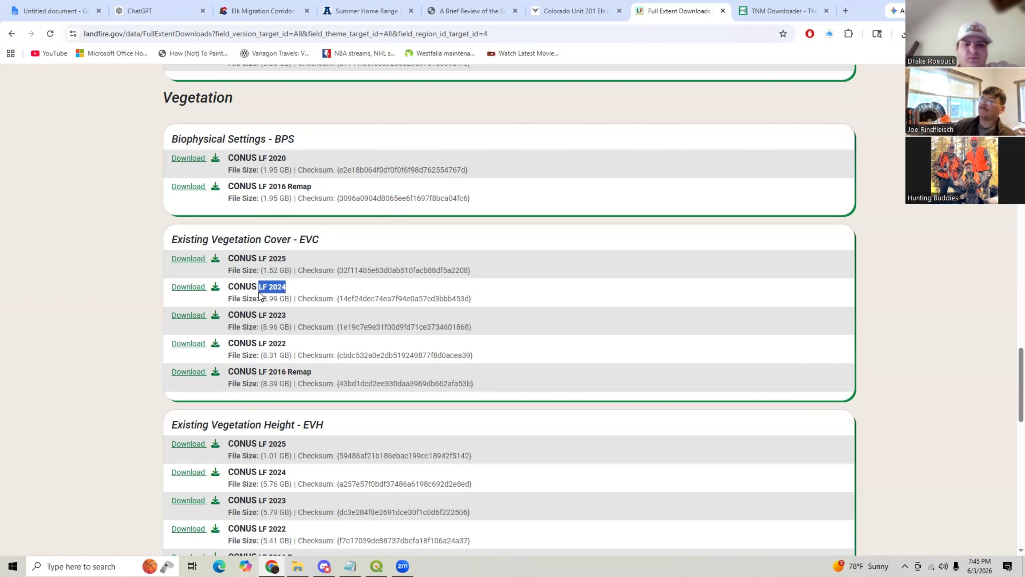
drag(285, 259, 314, 270)
click(289, 287)
triple_click(233, 287)
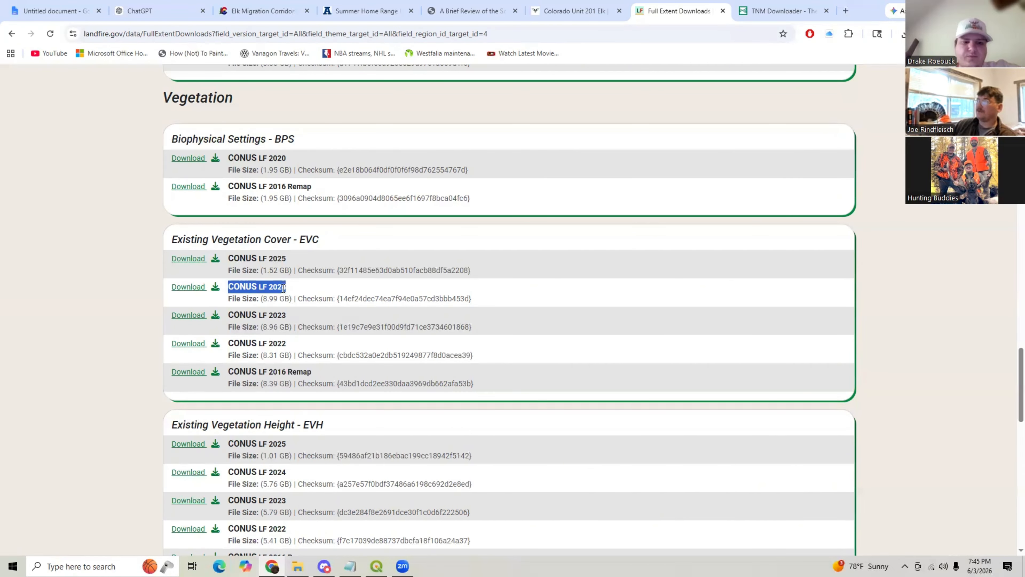
click(294, 286)
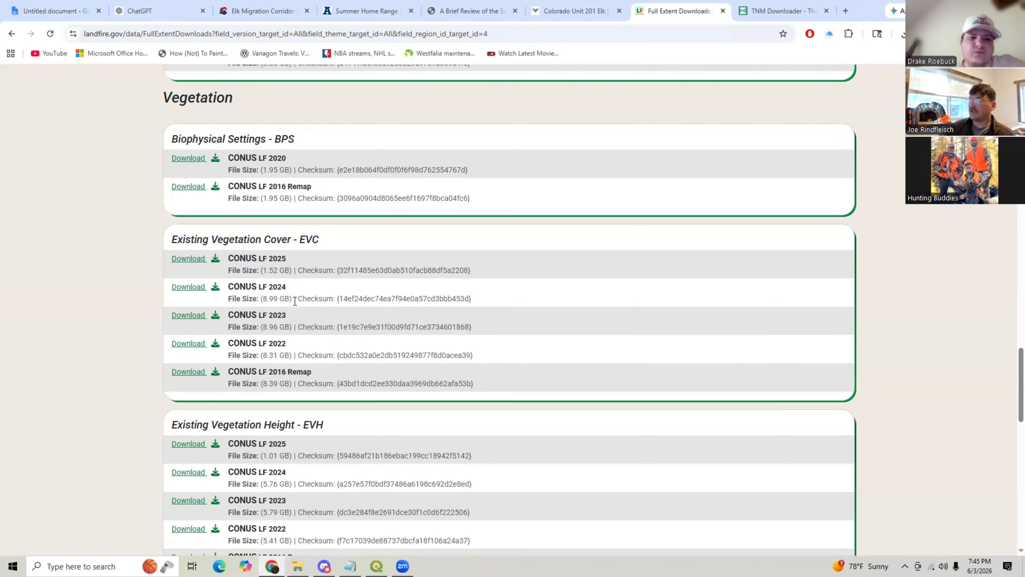
double_click(272, 286)
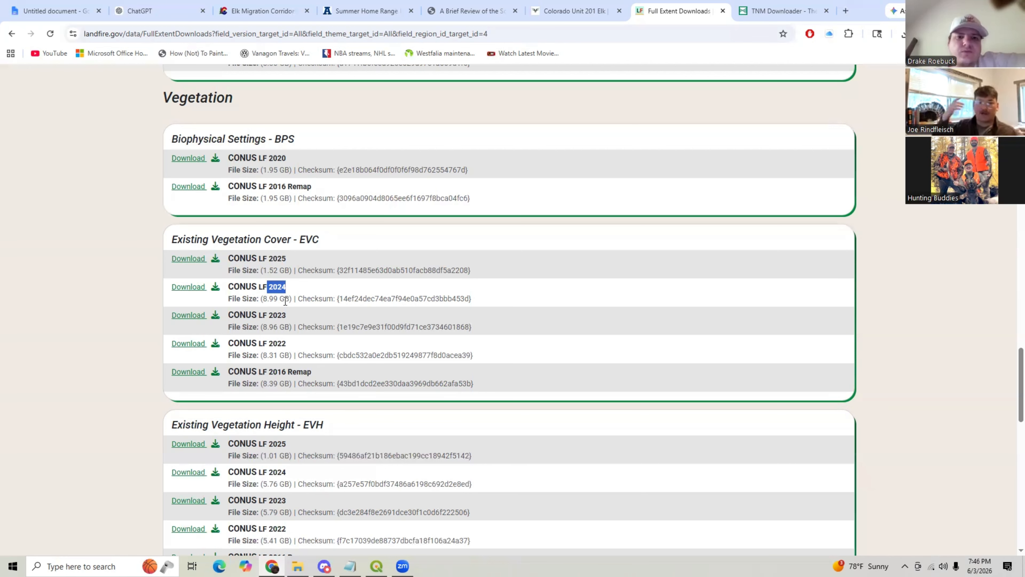
- Review the script document, return to QGIS and toggle the Unit102DEM layer off and on
click(54, 11)
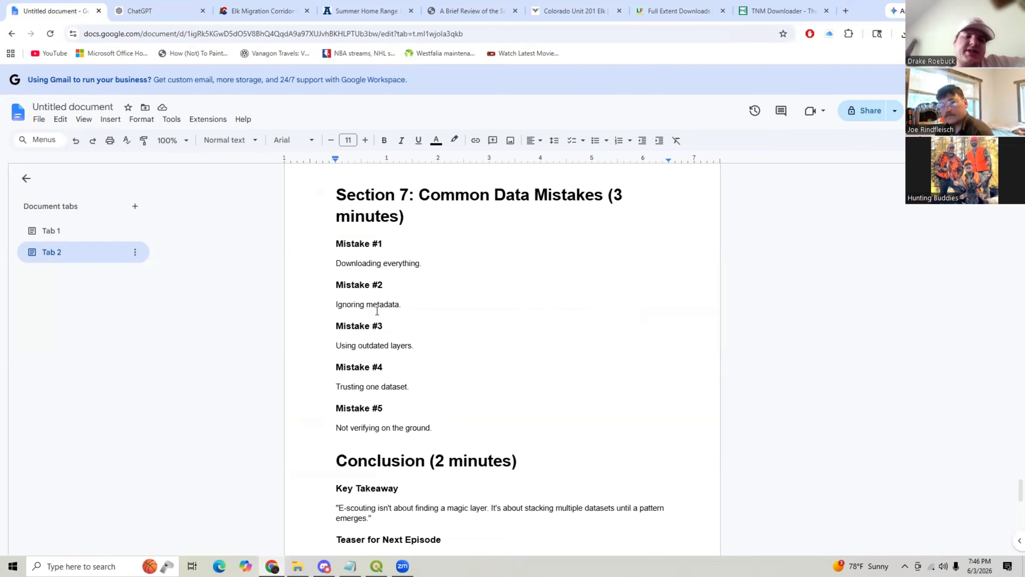
key(alt+Tab)
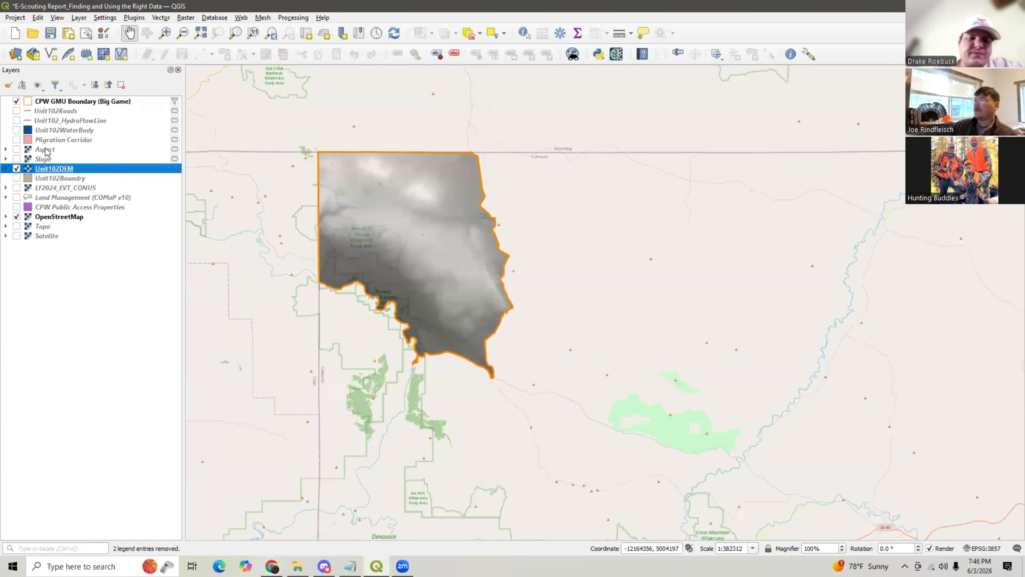
click(17, 169)
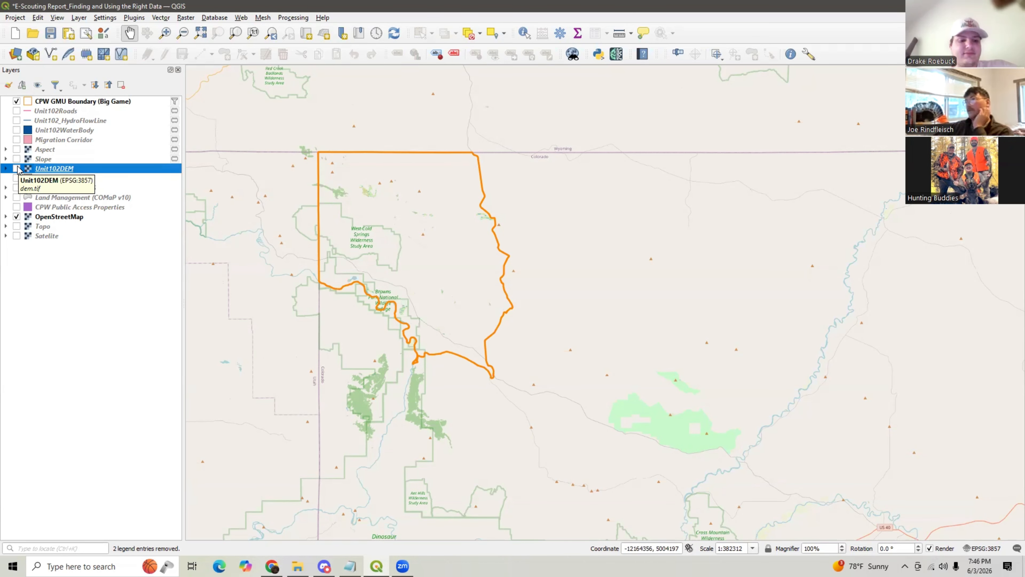
click(17, 169)
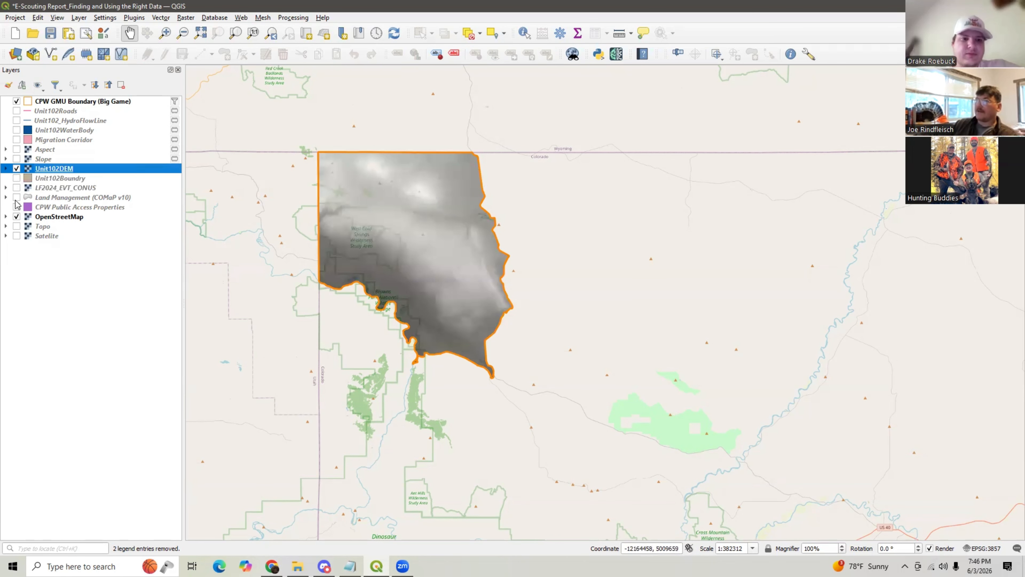
- Turn on the LF2024_EVT_CONUS, Migration Corridor, Unit102Roads, Unit102_HydroFlowLine and Unit102WaterBody layers
click(17, 188)
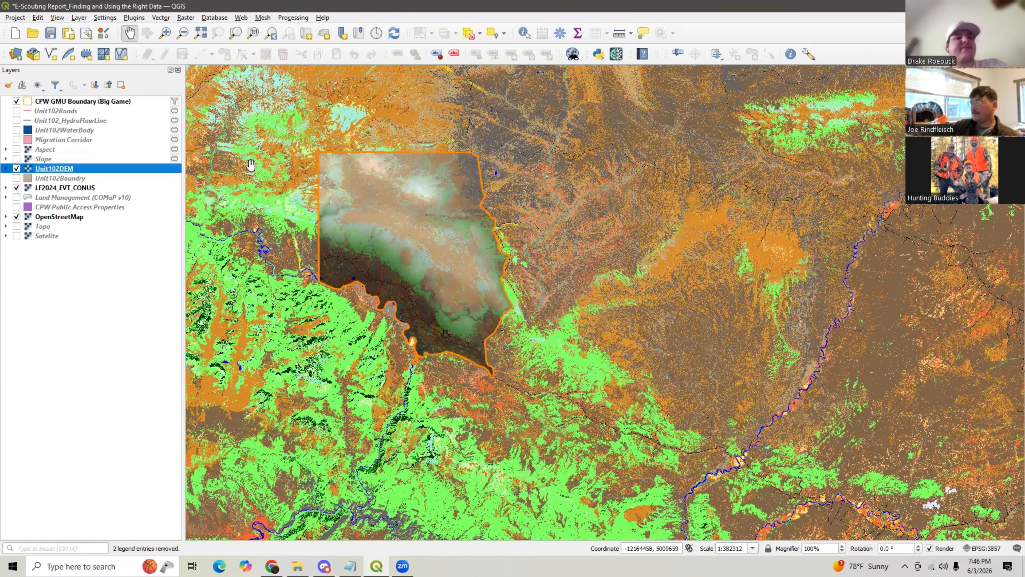
click(16, 140)
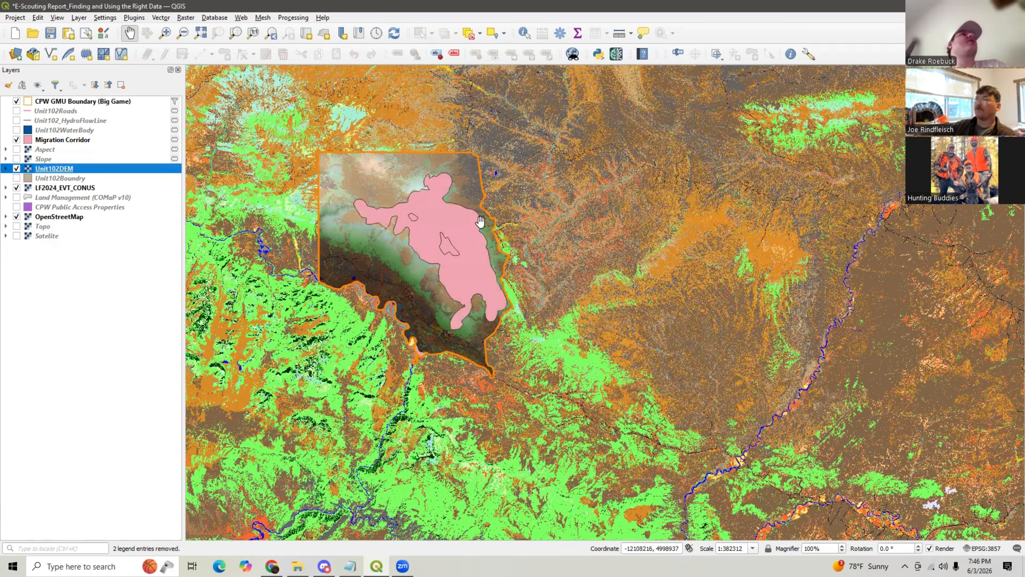
click(17, 111)
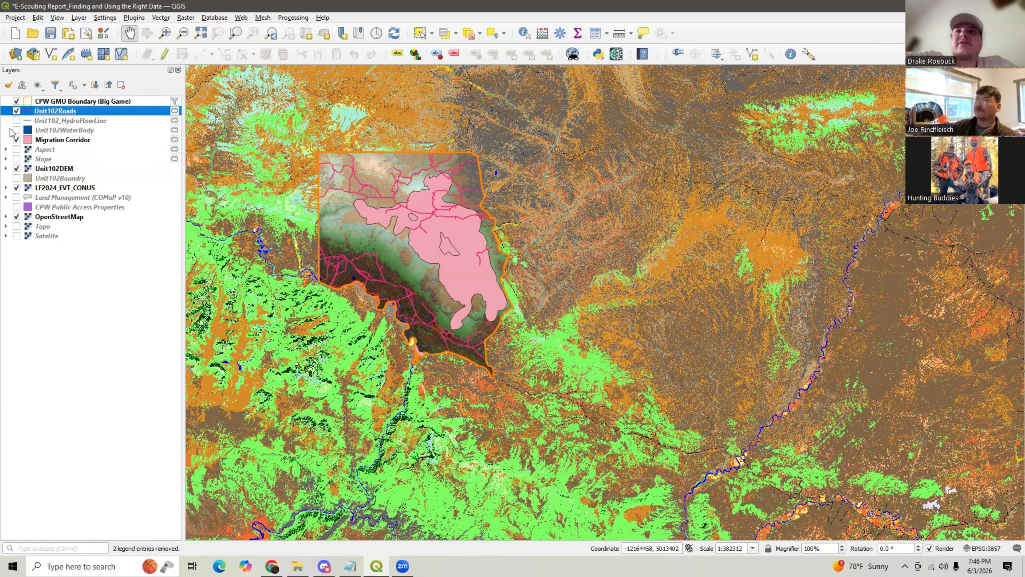
click(17, 121)
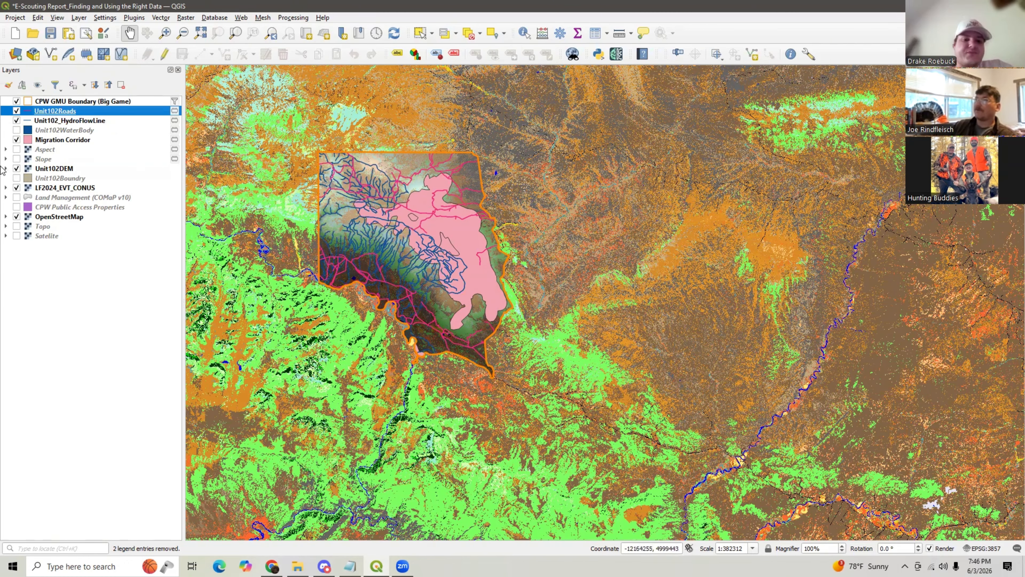
click(17, 130)
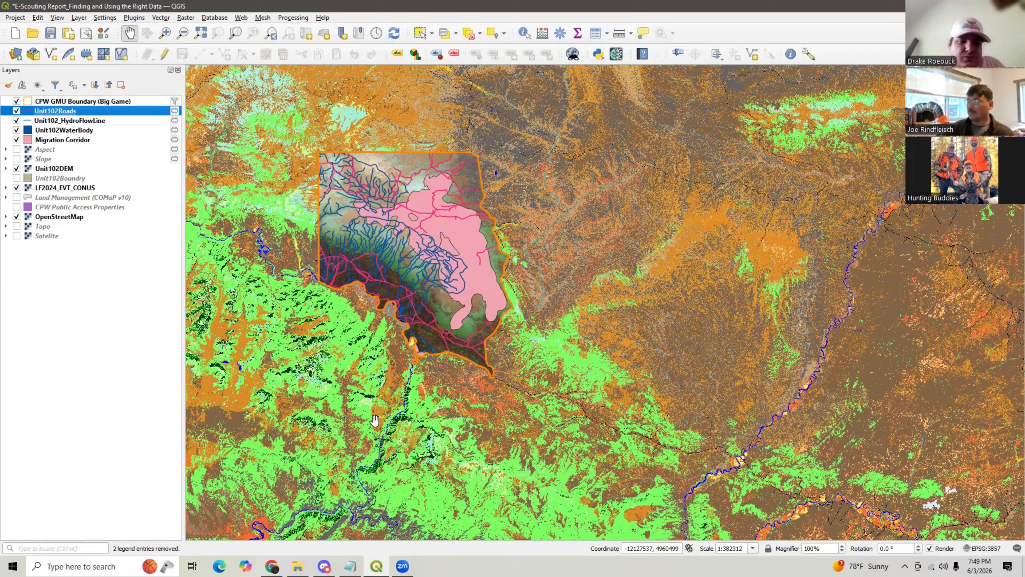
- Scroll to the conclusion of the script document and return to QGIS
key(alt+Tab)
scroll(442, 305, down, 3)
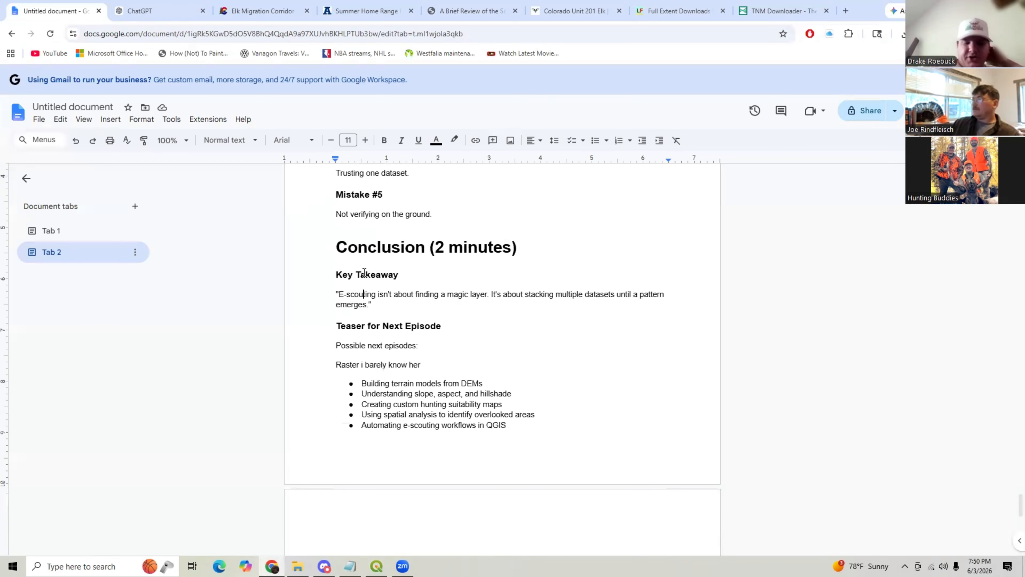
key(alt+Tab)
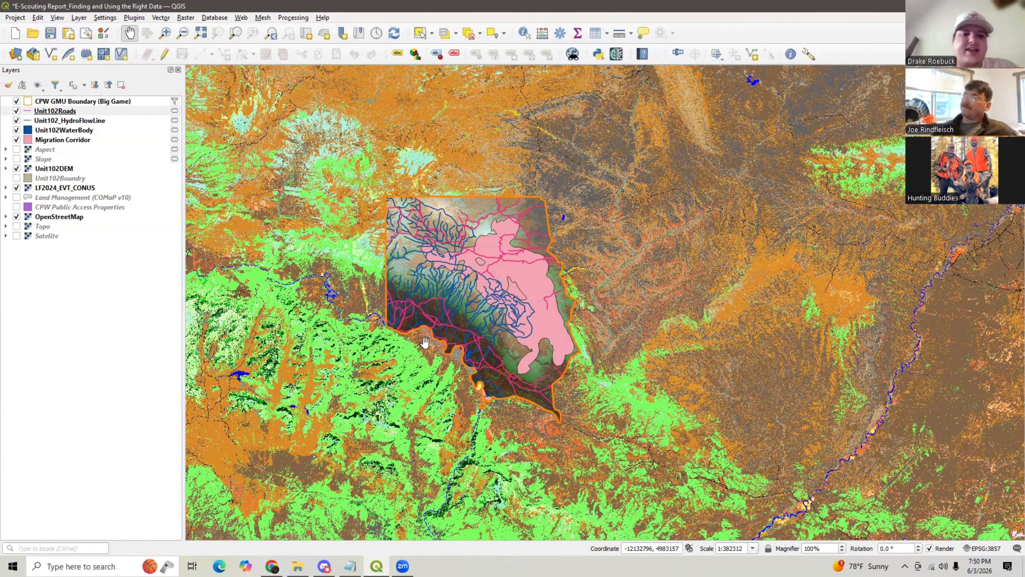
- Toggle the Aspect, Slope and Unit102DEM layers to compare them and zoom around the migration corridor
click(17, 149)
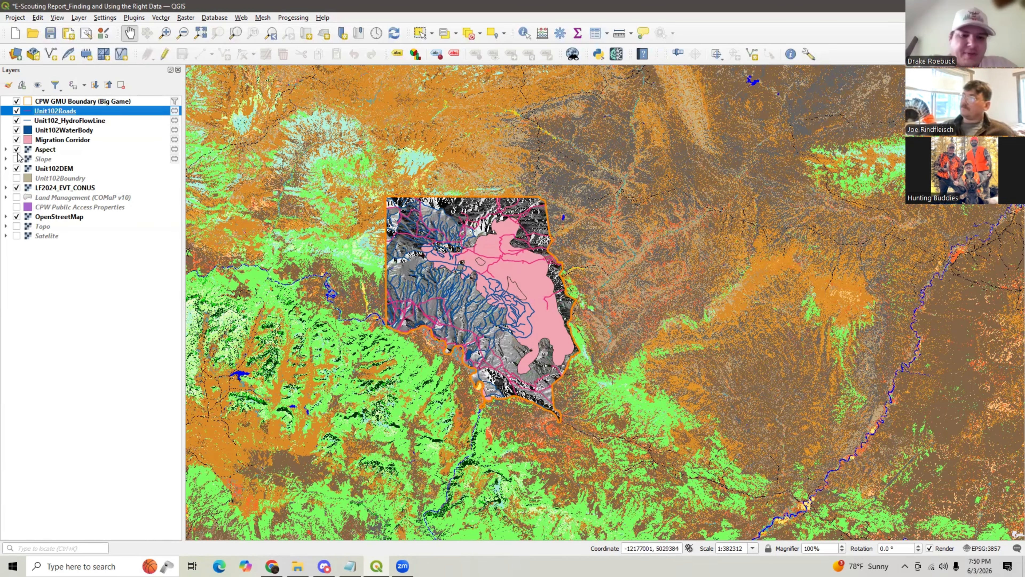
click(17, 158)
click(17, 149)
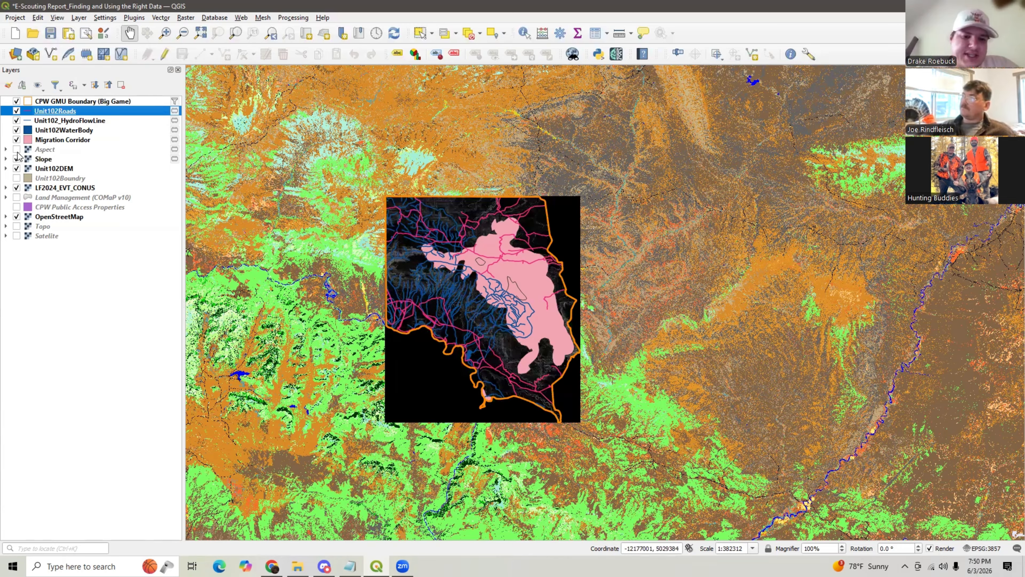
click(17, 169)
click(16, 158)
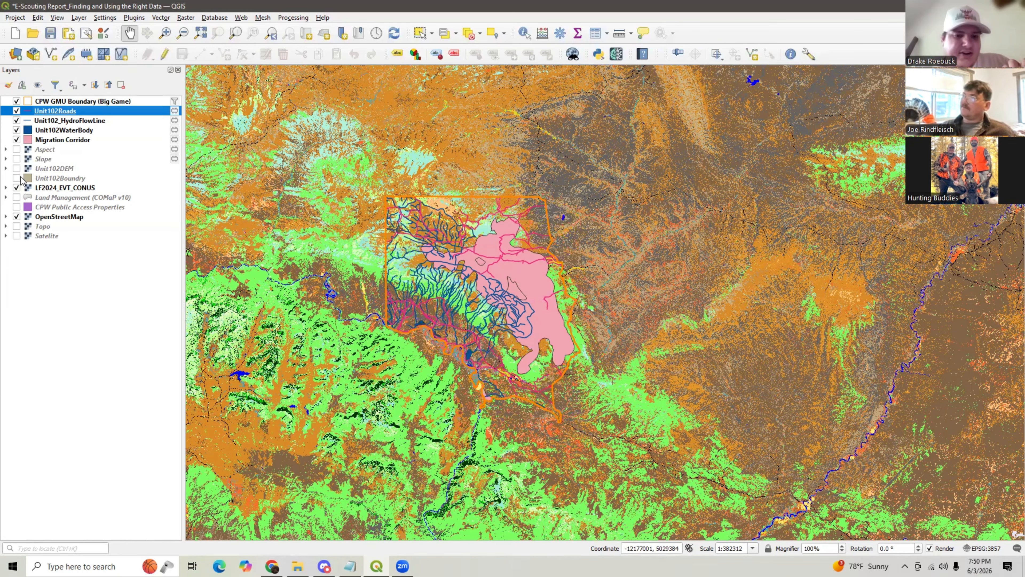
click(17, 169)
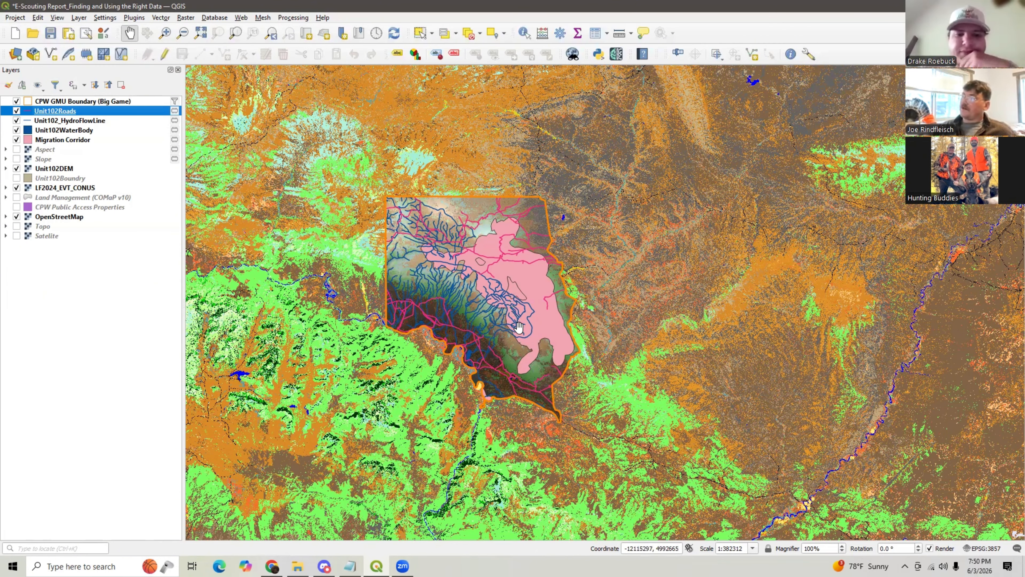
scroll(513, 299, up, 1)
scroll(541, 336, up, 1)
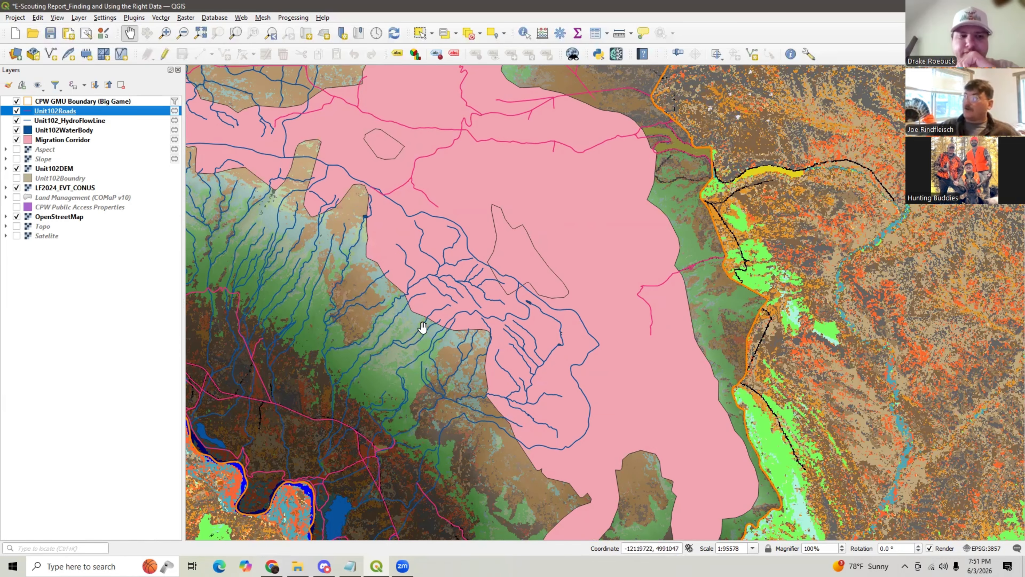
scroll(471, 324, down, 1)
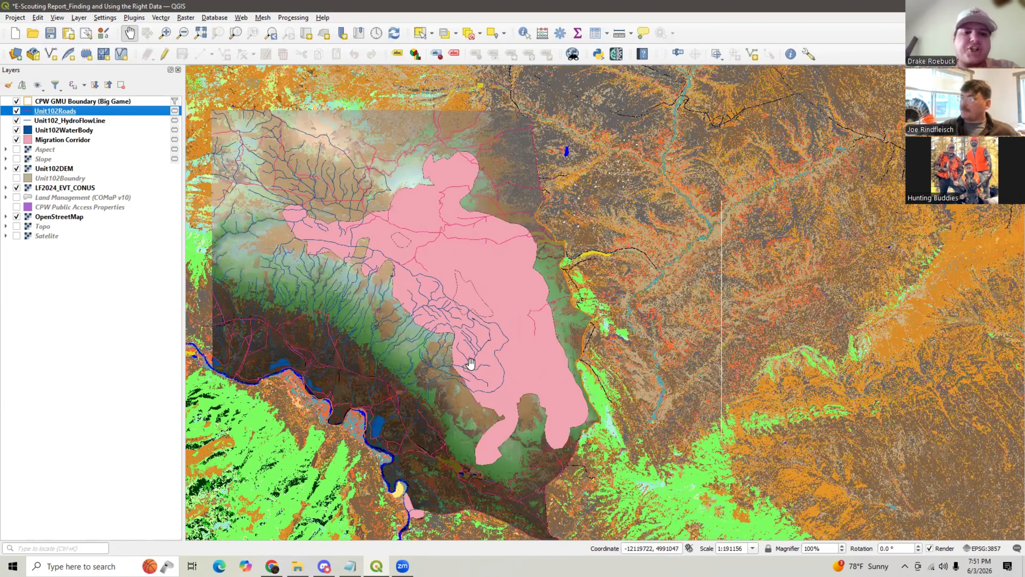
drag(475, 361, 479, 356)
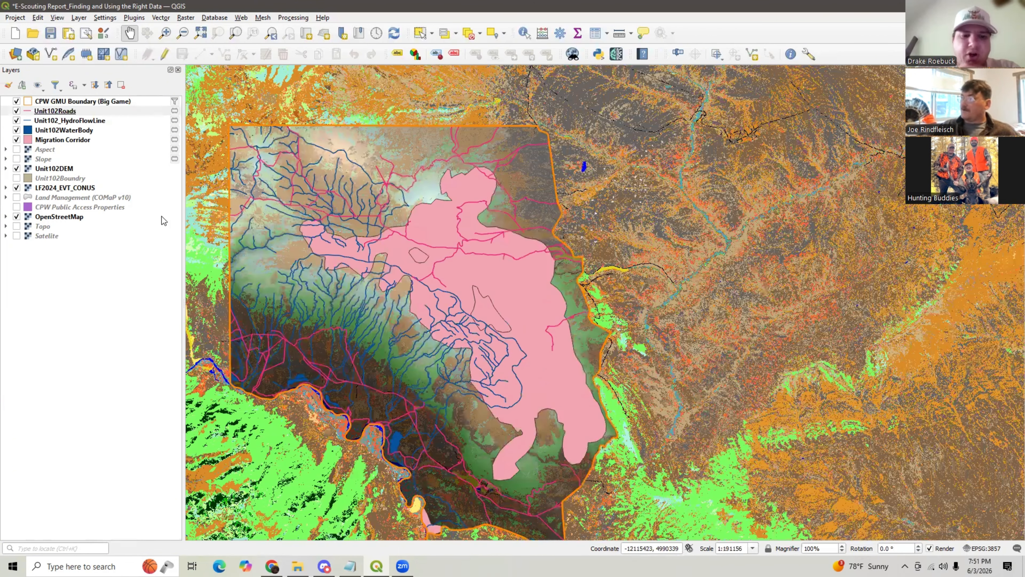
- Turn off the HydroFlowLine, WaterBody, Migration Corridor, LF2024_EVT_CONUS and Unit102DEM layers, leaving only roads over the basemap
click(16, 115)
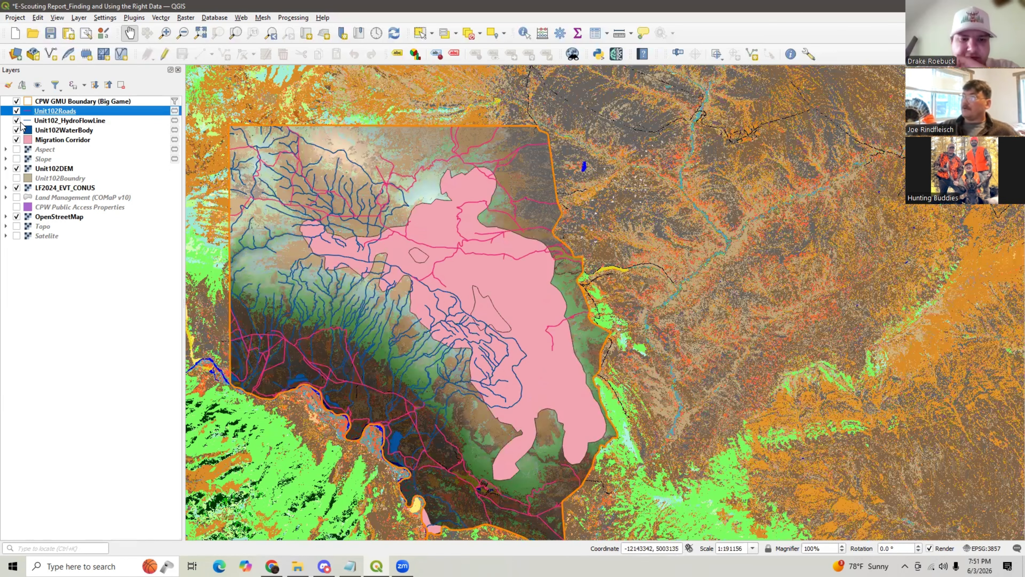
click(16, 130)
click(16, 140)
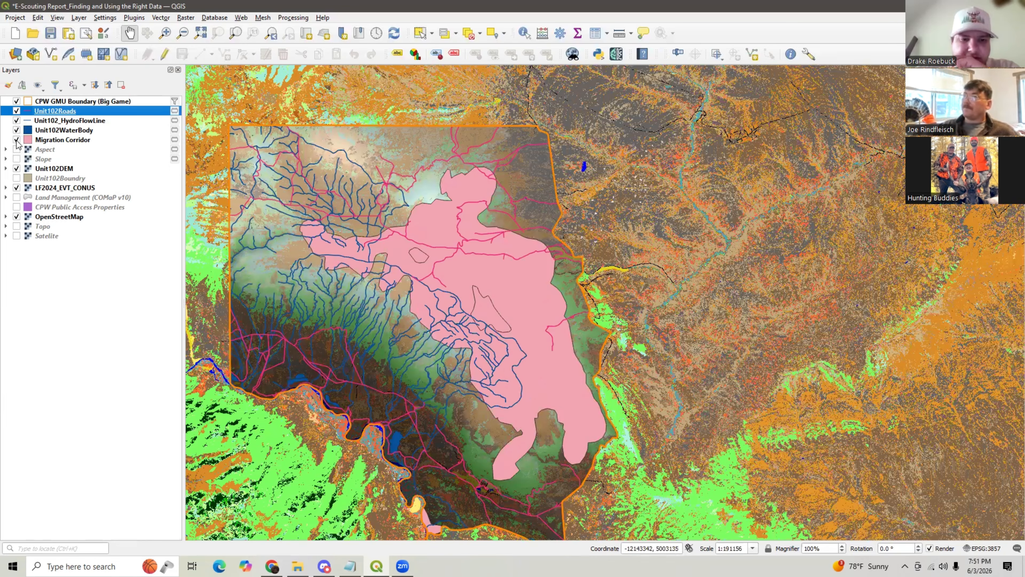
click(17, 187)
click(16, 169)
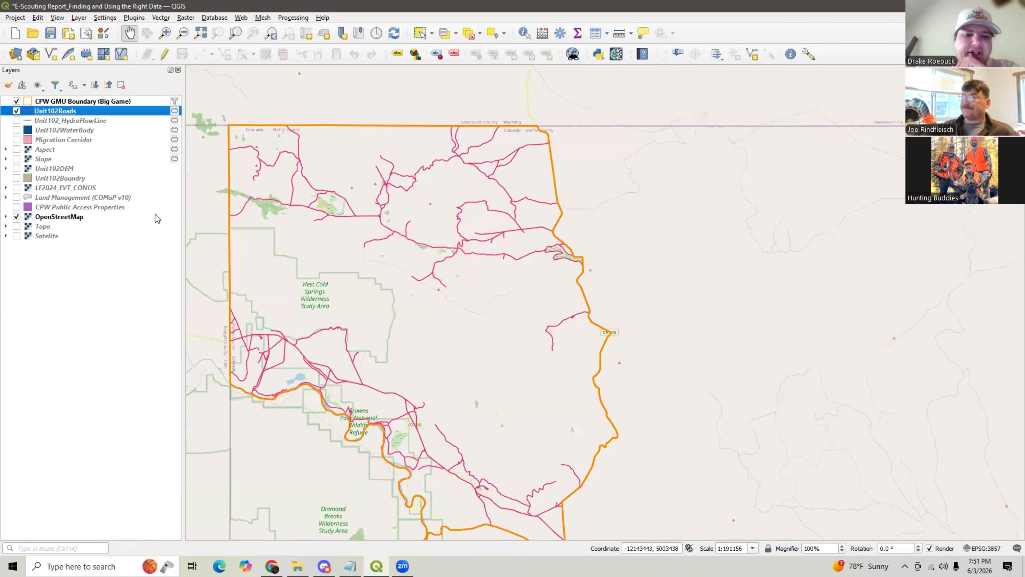
- Turn the Migration Corridor, Unit102_HydroFlowLine and Unit102DEM layers back on
click(16, 140)
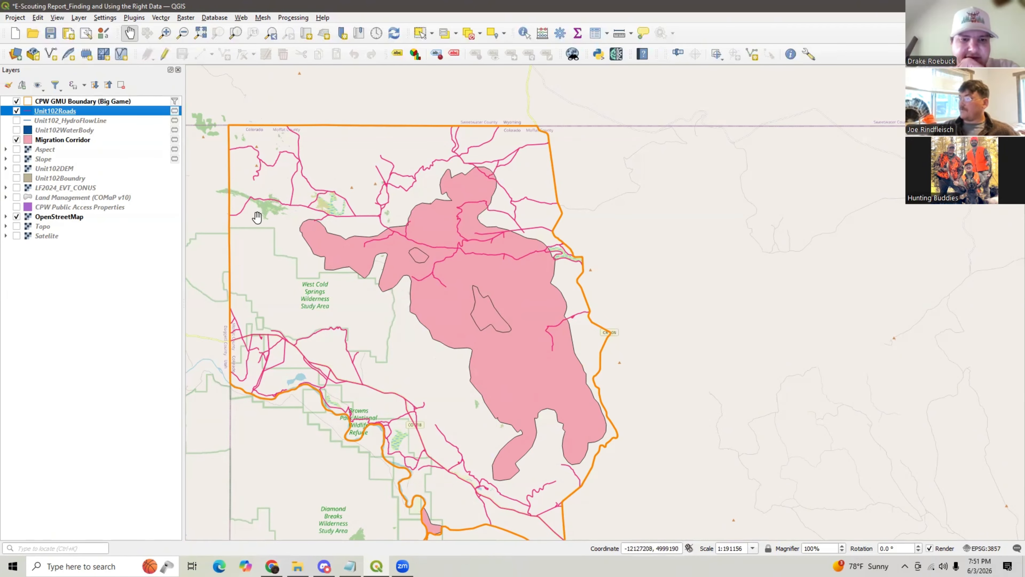
click(619, 32)
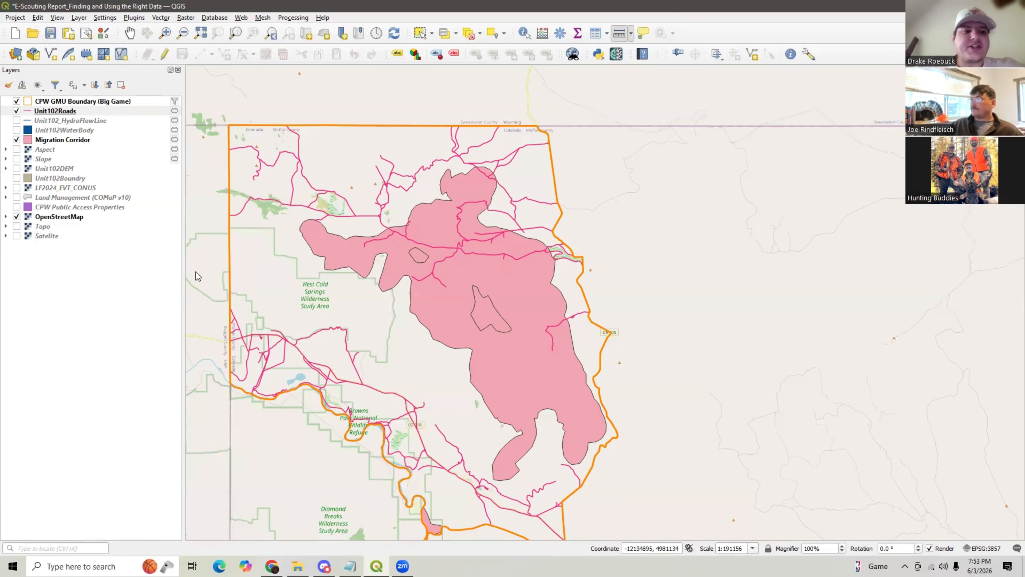
click(16, 121)
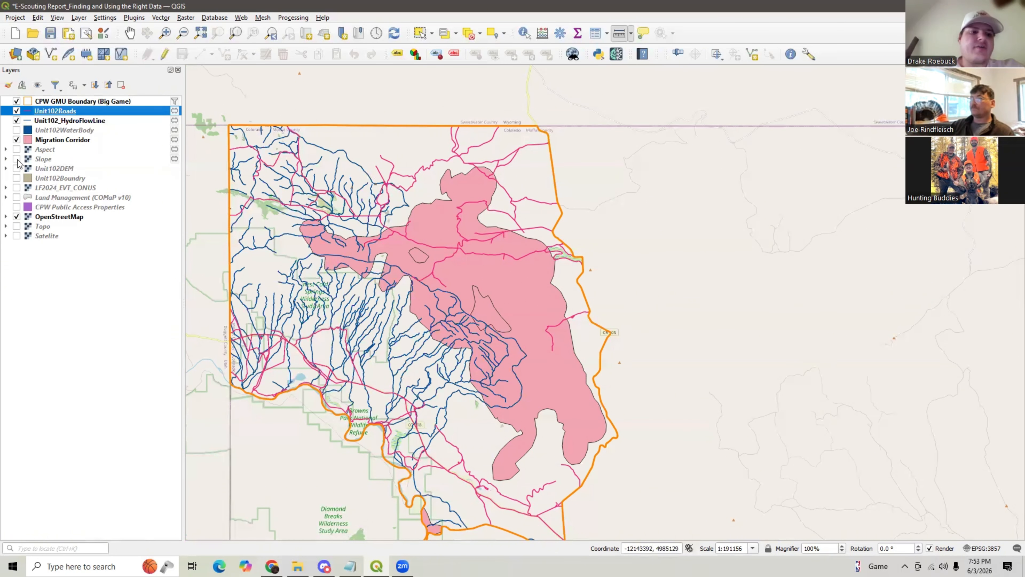
click(16, 169)
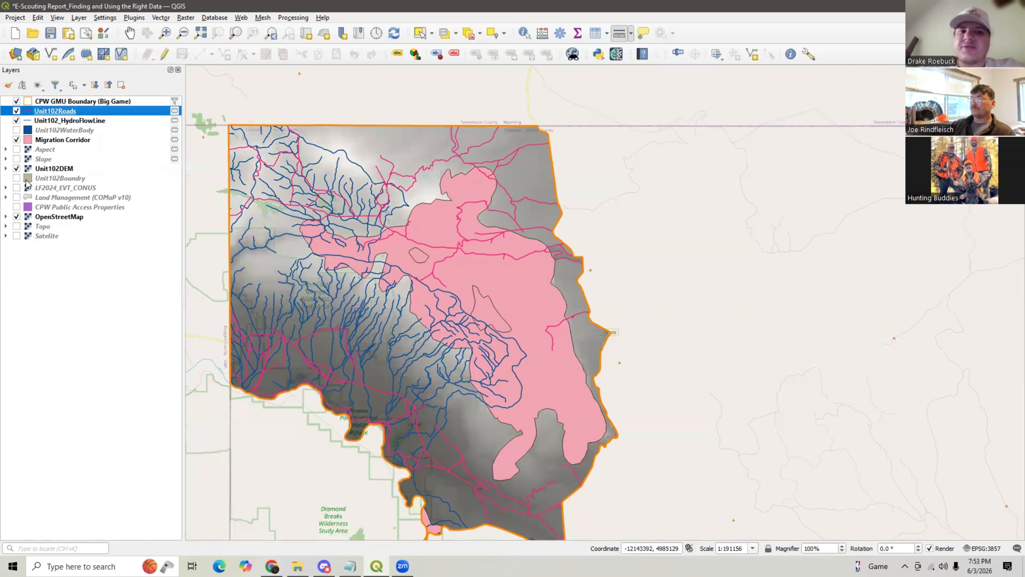
- Open the Unit102DEM layer properties and set its symbology render type to Singleband pseudocolor, then apply it
right_click(45, 169)
click(102, 400)
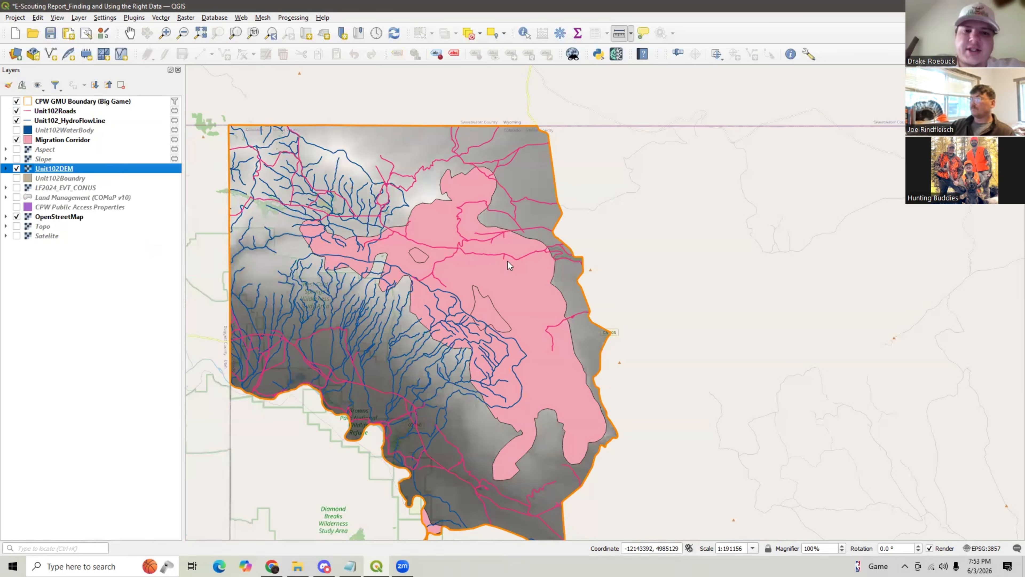
click(537, 153)
click(546, 172)
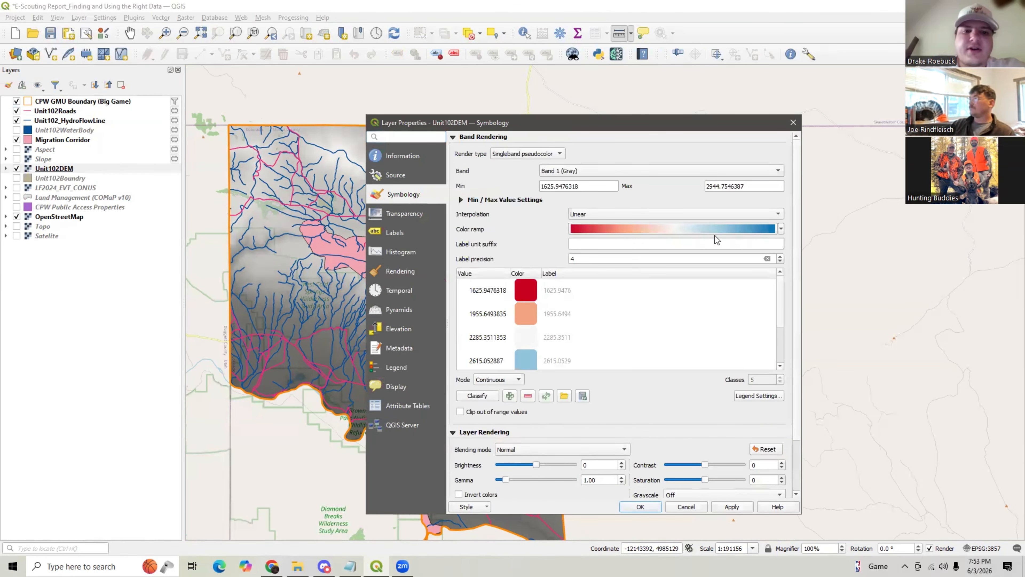
click(731, 507)
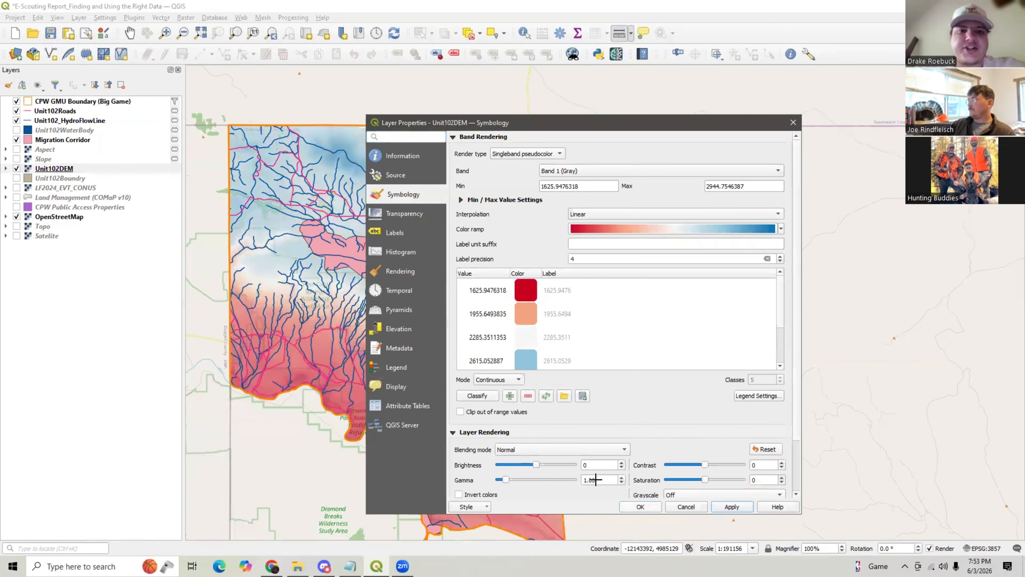
click(641, 506)
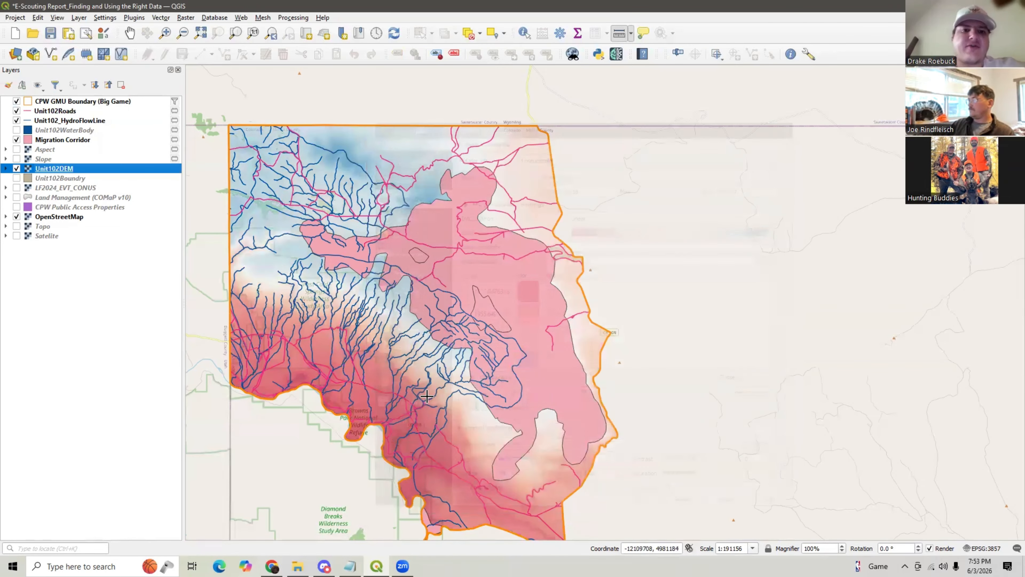
right_click(68, 169)
click(122, 401)
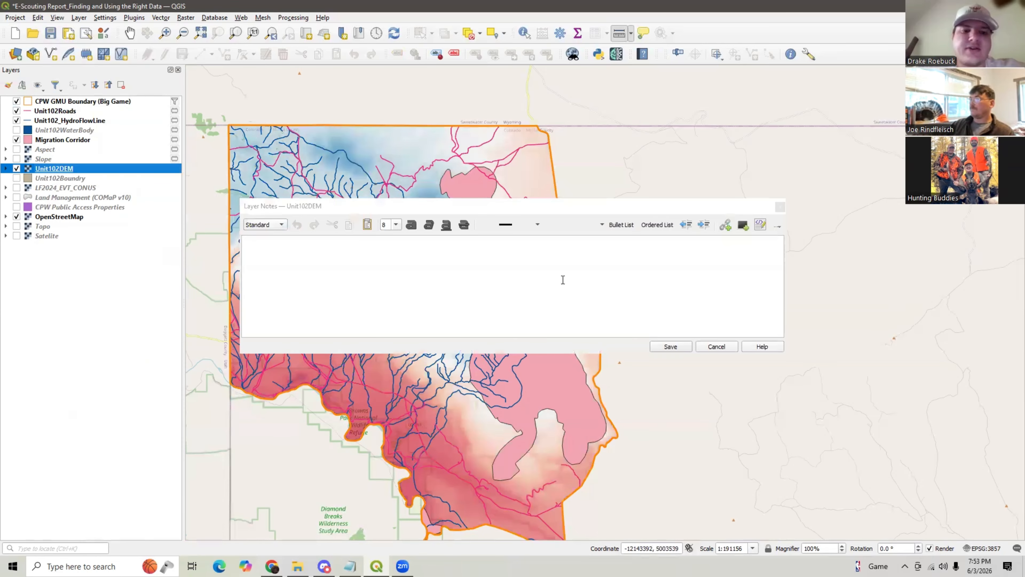
click(780, 207)
- Reopen the Unit102DEM symbology and invert its color ramp, then apply the change
right_click(38, 169)
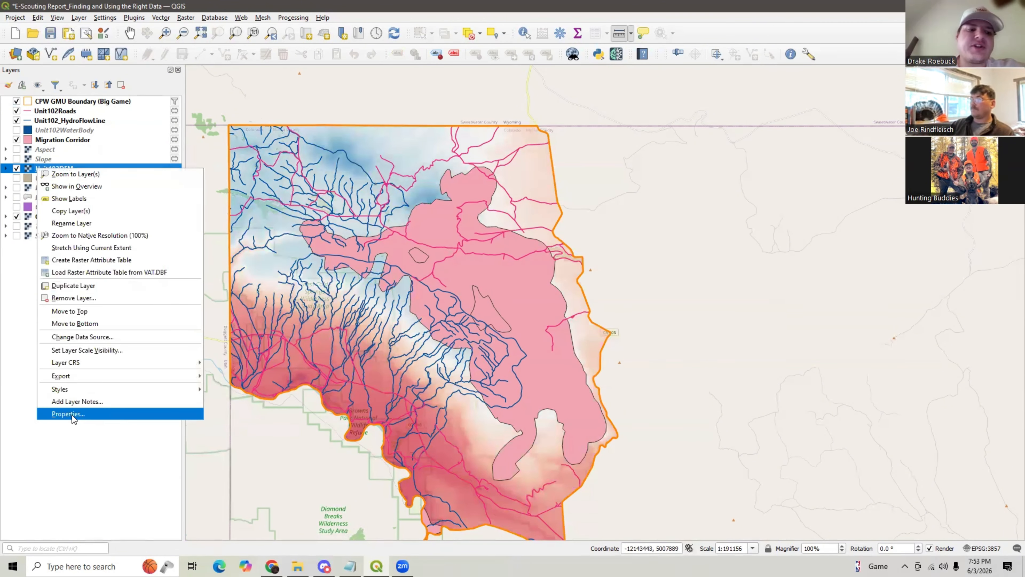
click(71, 415)
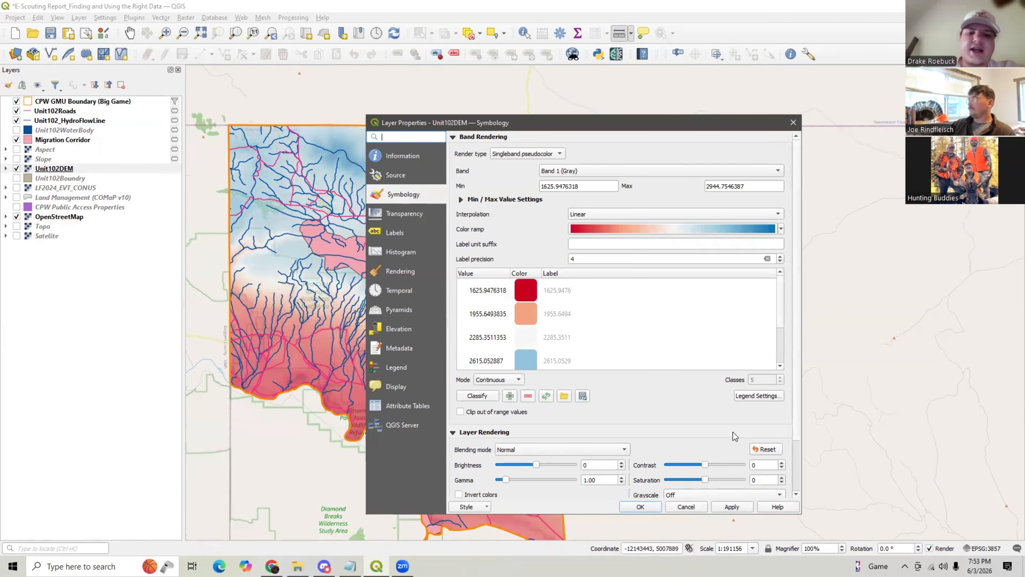
click(781, 229)
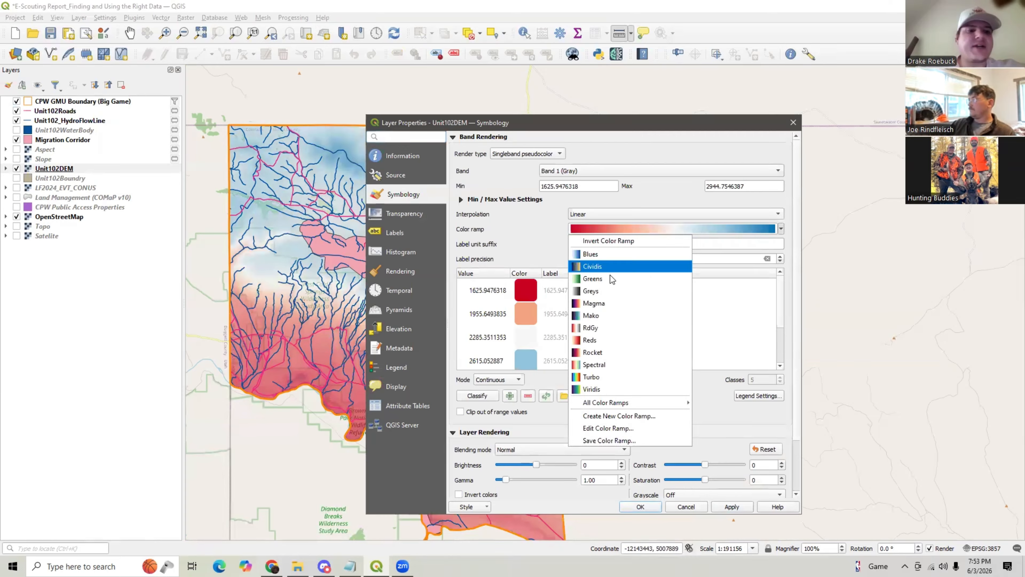
click(609, 241)
click(729, 505)
click(642, 507)
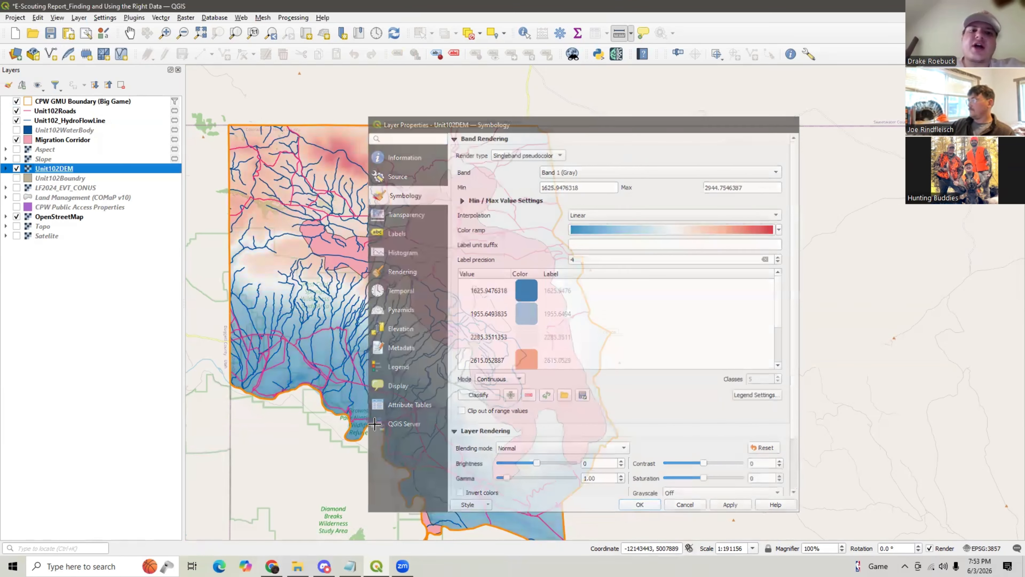
click(16, 188)
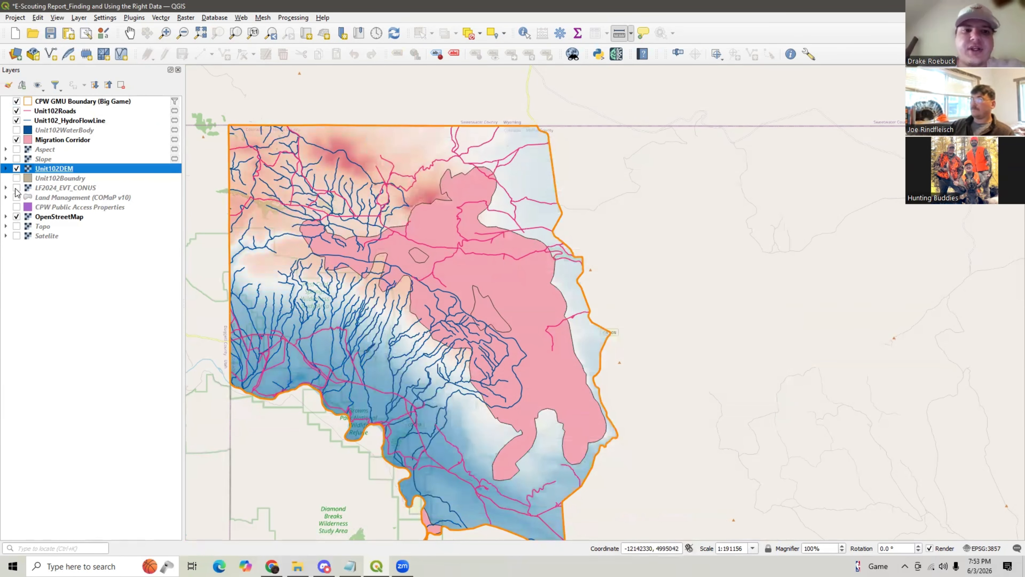